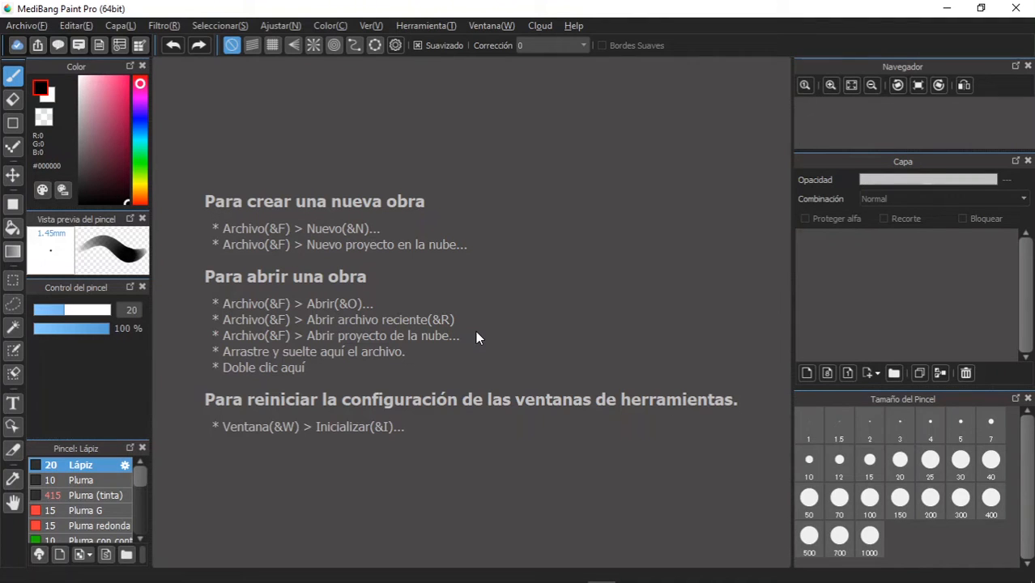
- Create a new standard image with the A4 (210 * 297 mm) paper size
click(26, 25)
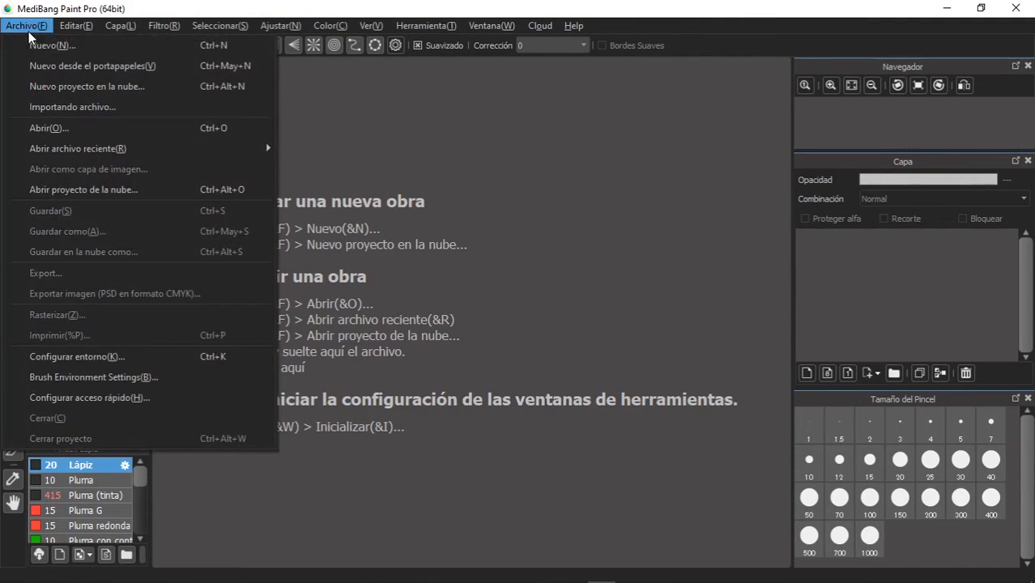
click(43, 46)
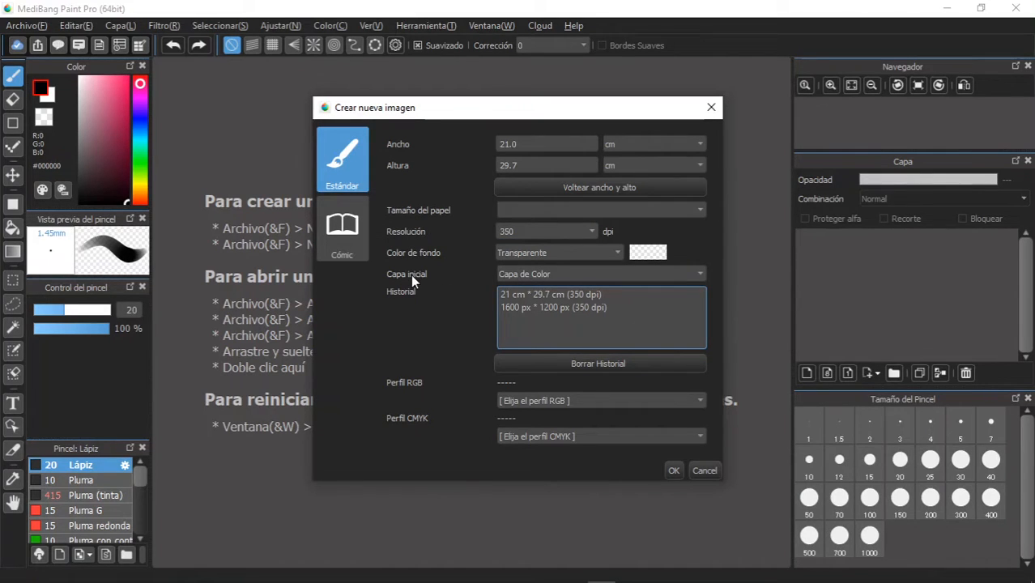
click(339, 244)
click(341, 154)
click(544, 212)
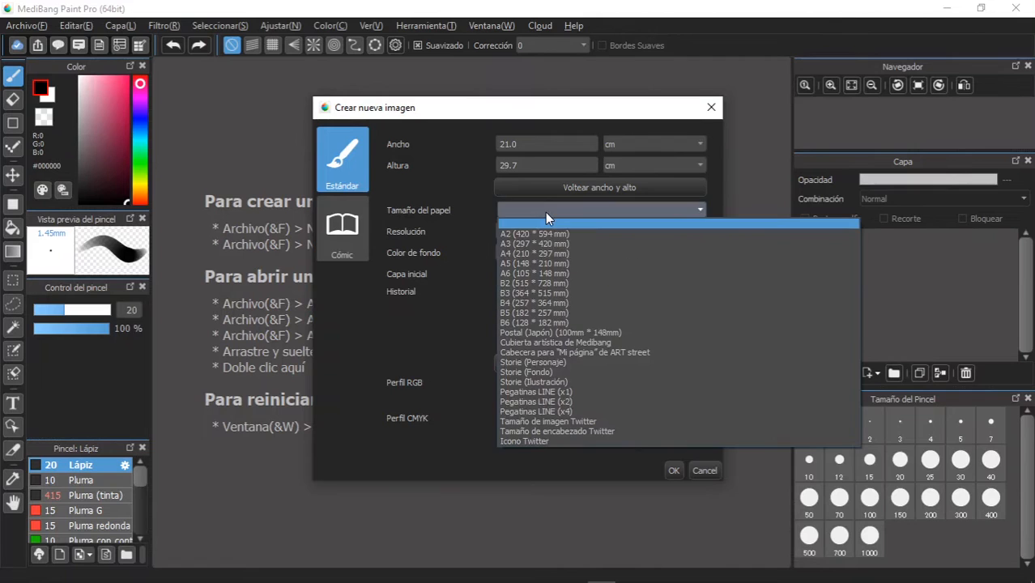
click(552, 253)
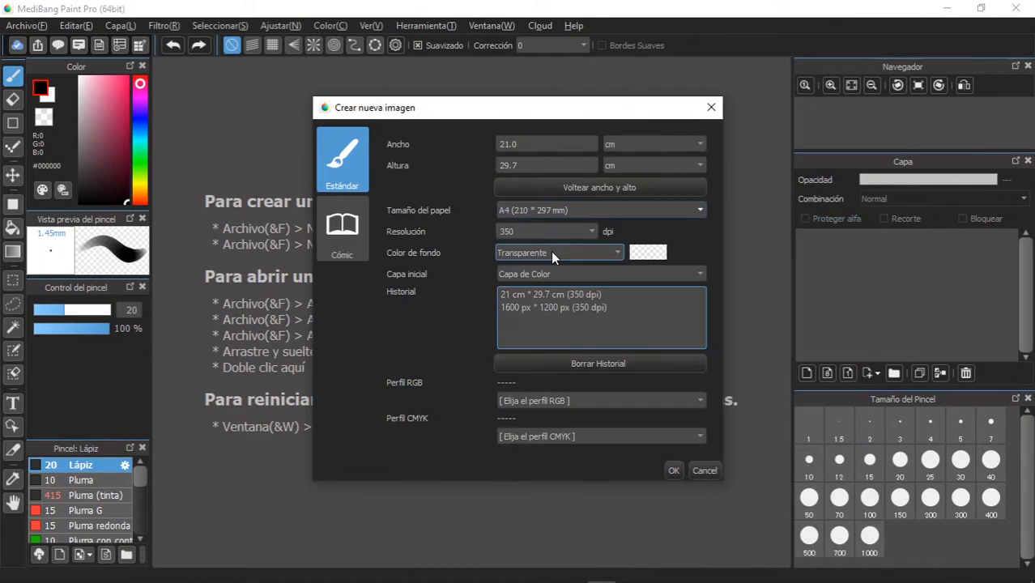
click(673, 473)
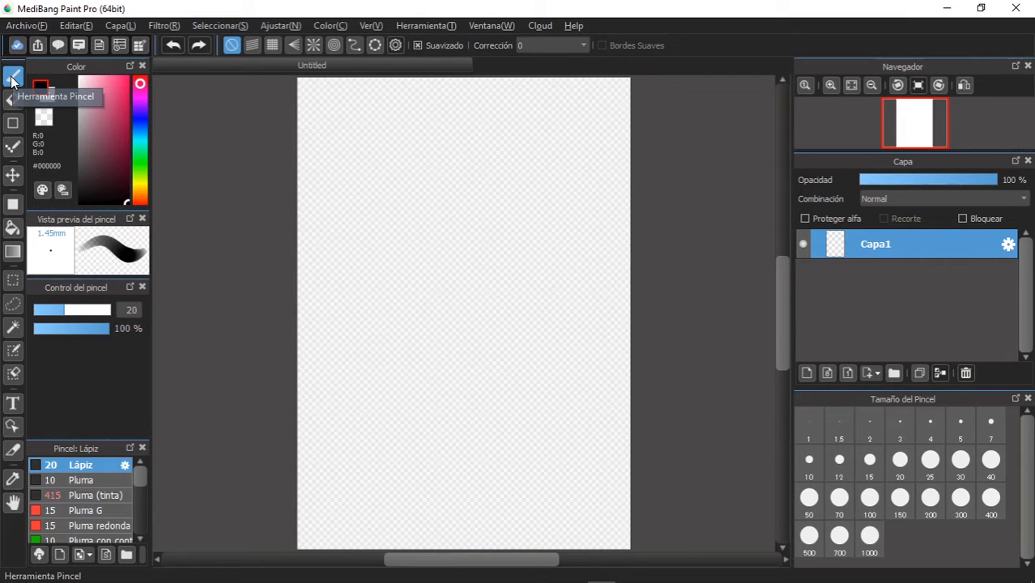
- Draw two long winding freehand black strokes down the canvas with the Lápiz brush
mouse_move(479, 143)
mouse_down()
mouse_move(401, 187)
mouse_move(499, 237)
mouse_move(494, 348)
mouse_move(431, 409)
mouse_move(395, 412)
mouse_up()
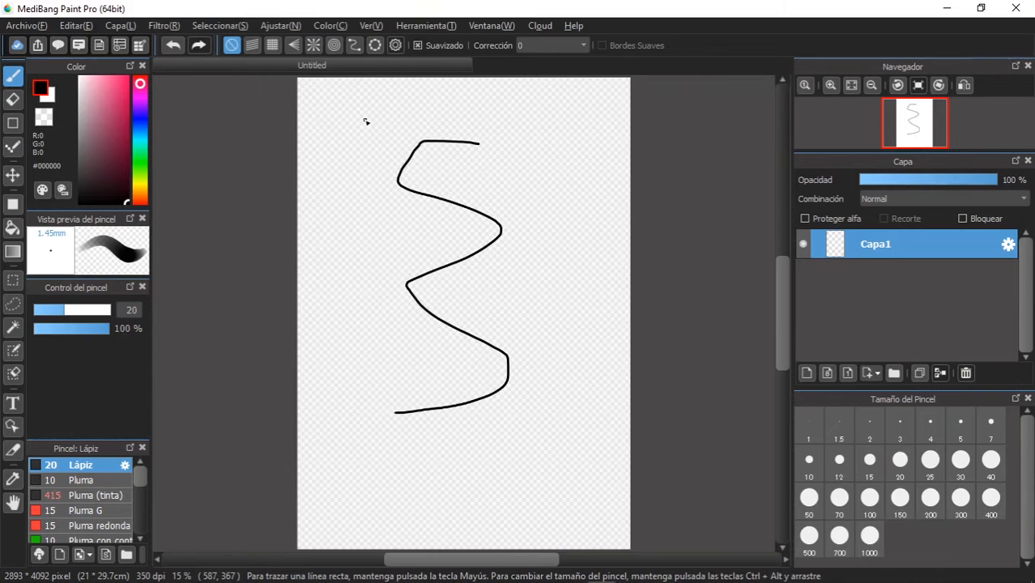
mouse_move(365, 120)
mouse_down()
mouse_move(487, 121)
mouse_move(528, 156)
mouse_move(390, 184)
mouse_move(433, 263)
mouse_move(513, 316)
mouse_move(404, 349)
mouse_move(355, 480)
mouse_move(527, 485)
mouse_move(549, 383)
mouse_move(467, 282)
mouse_move(334, 340)
mouse_up()
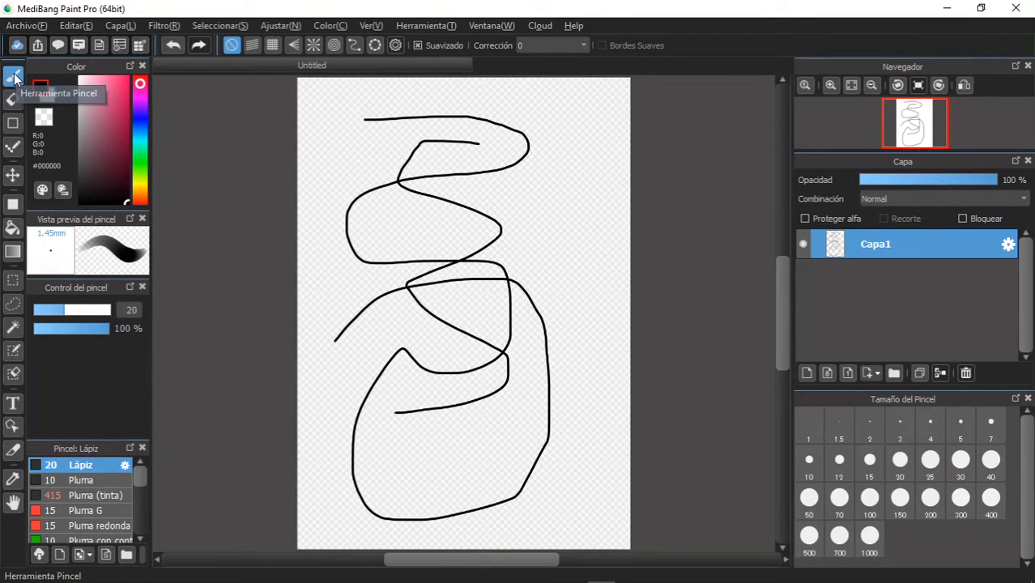
- Undo both winding strokes, redo them, and undo them again to leave the canvas empty
click(173, 45)
click(173, 45)
click(198, 45)
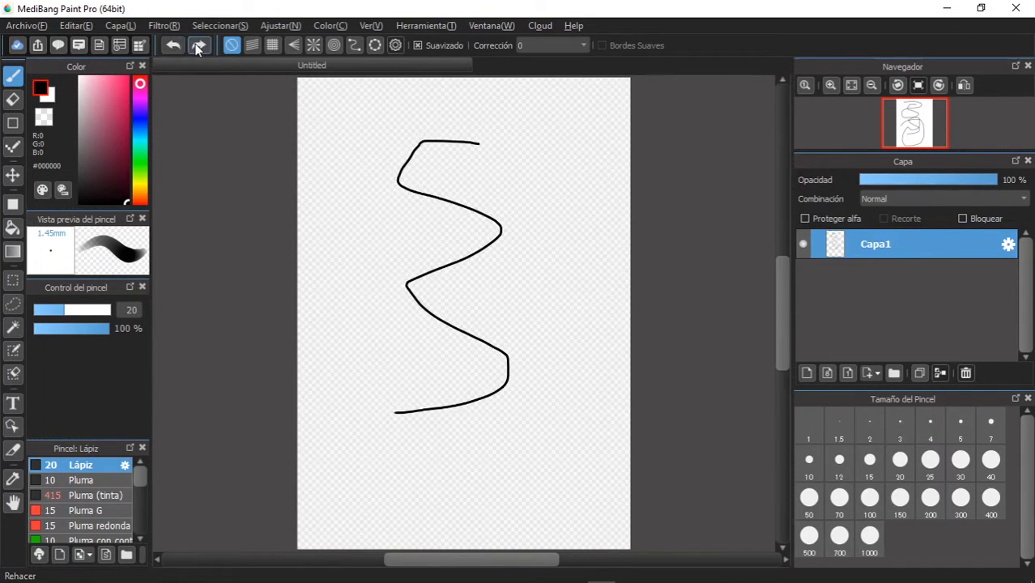
click(197, 46)
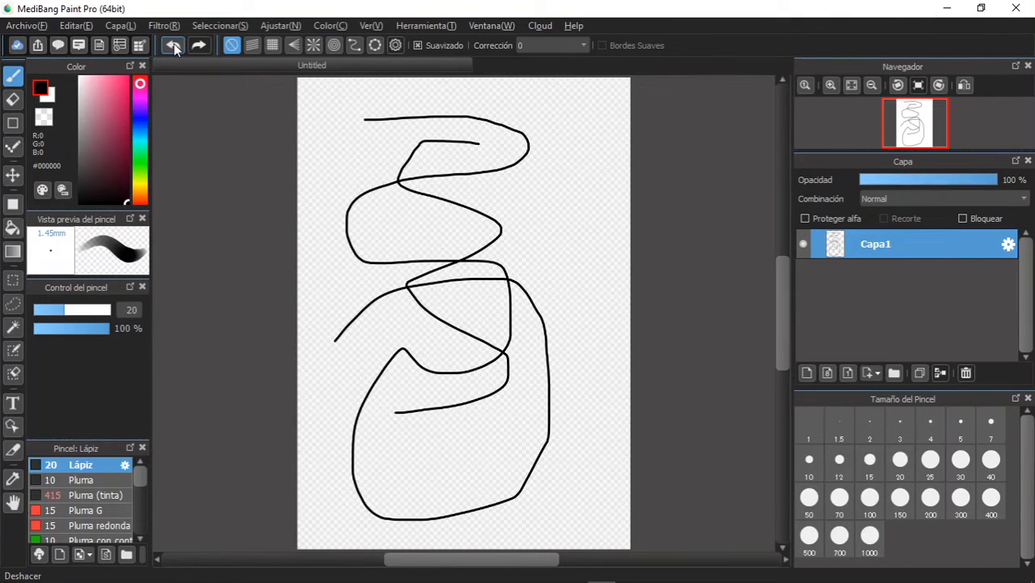
click(174, 47)
click(174, 47)
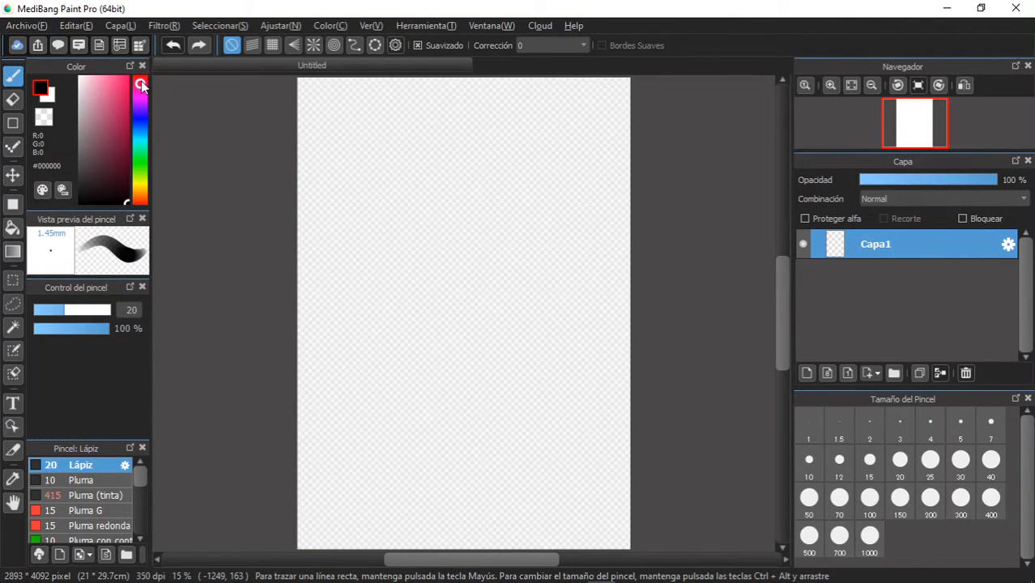
- Switch the hue to blue and draw a bright blue zigzag and a dark #353854 zigzag in the upper canvas
drag(141, 85, 142, 111)
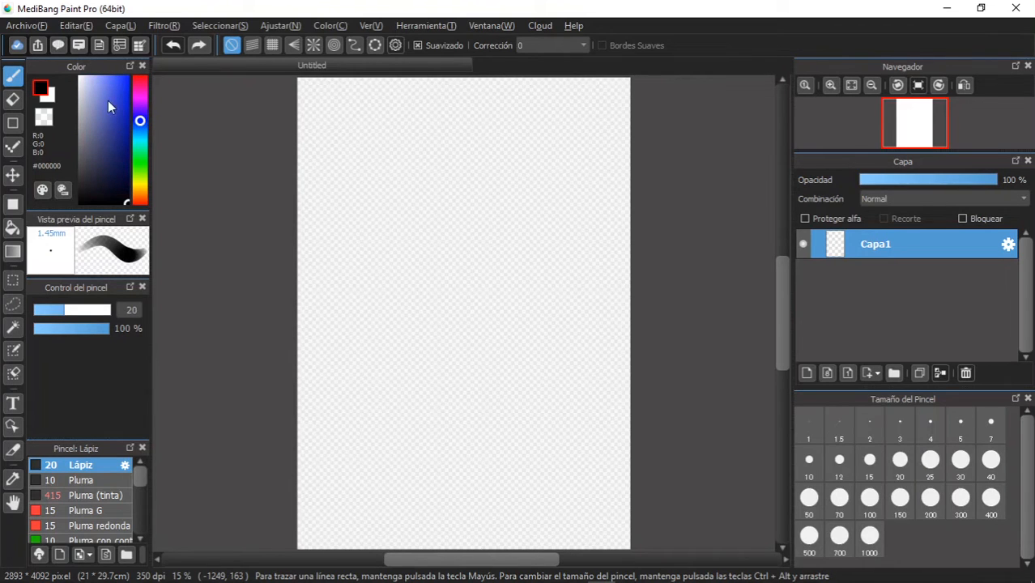
drag(104, 124, 132, 67)
mouse_move(355, 142)
mouse_down()
mouse_move(374, 135)
mouse_move(404, 188)
mouse_up()
drag(96, 163, 96, 161)
mouse_move(461, 173)
mouse_down()
mouse_move(456, 231)
mouse_move(447, 162)
mouse_move(445, 186)
mouse_up()
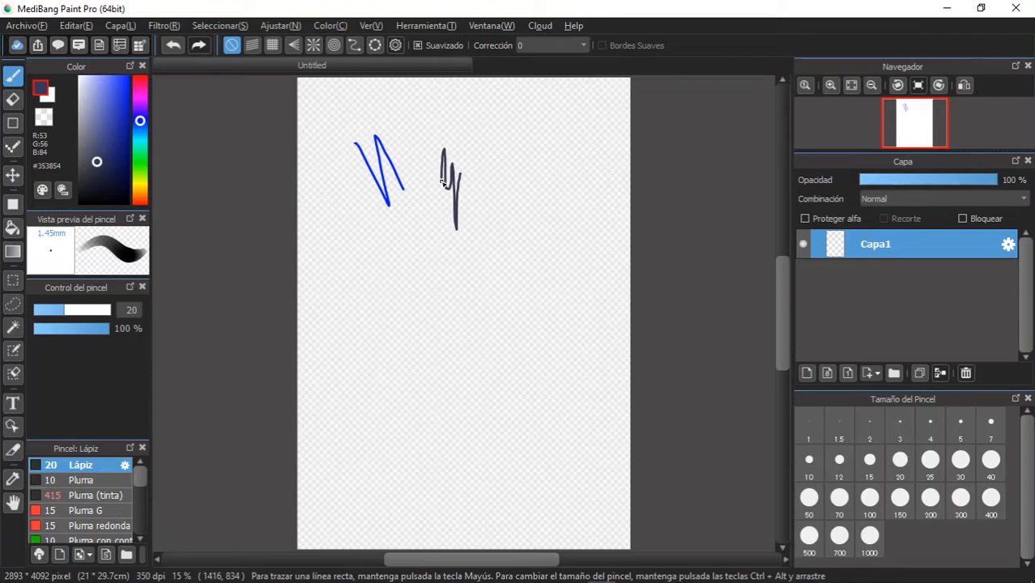
- Draw a short light #B4BBFF stroke between the two zigzags and a navy #00063B zigzag below them
drag(101, 85, 93, 58)
drag(400, 131, 419, 172)
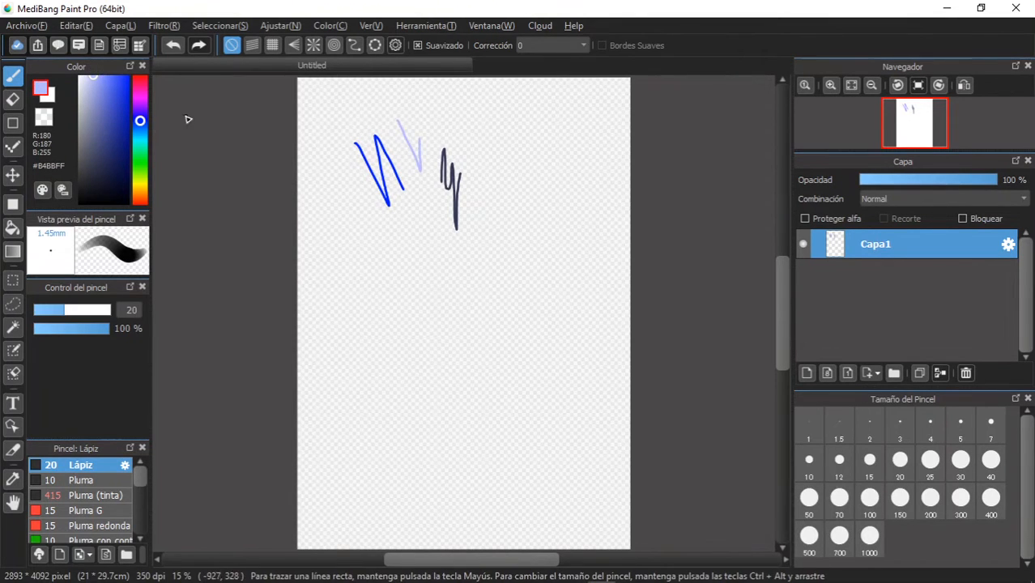
drag(126, 173, 134, 175)
mouse_move(415, 221)
mouse_down()
mouse_move(432, 270)
mouse_move(446, 233)
mouse_move(453, 285)
mouse_move(476, 242)
mouse_move(484, 273)
mouse_move(527, 227)
mouse_up()
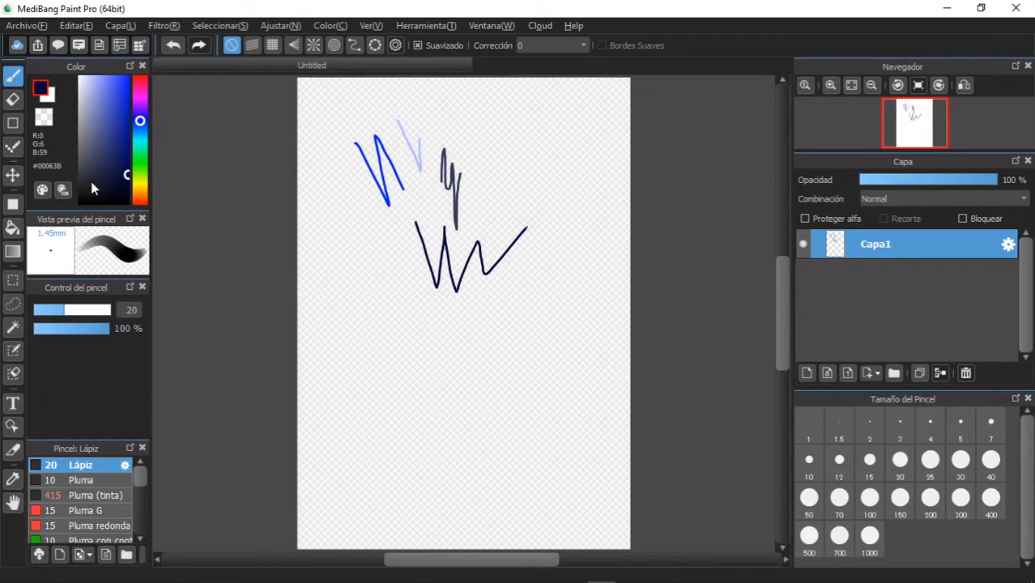
- Undo the four blue-toned test strokes
click(173, 47)
click(173, 47)
click(173, 47)
click(174, 47)
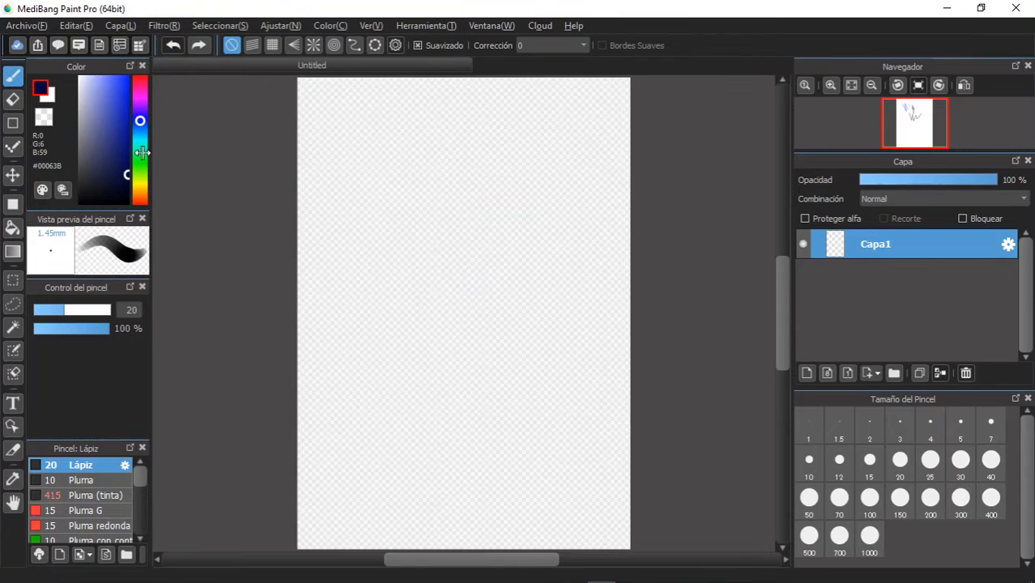
- Set the brush colour back to black and the Lápiz brush size to 435
drag(99, 182, 126, 203)
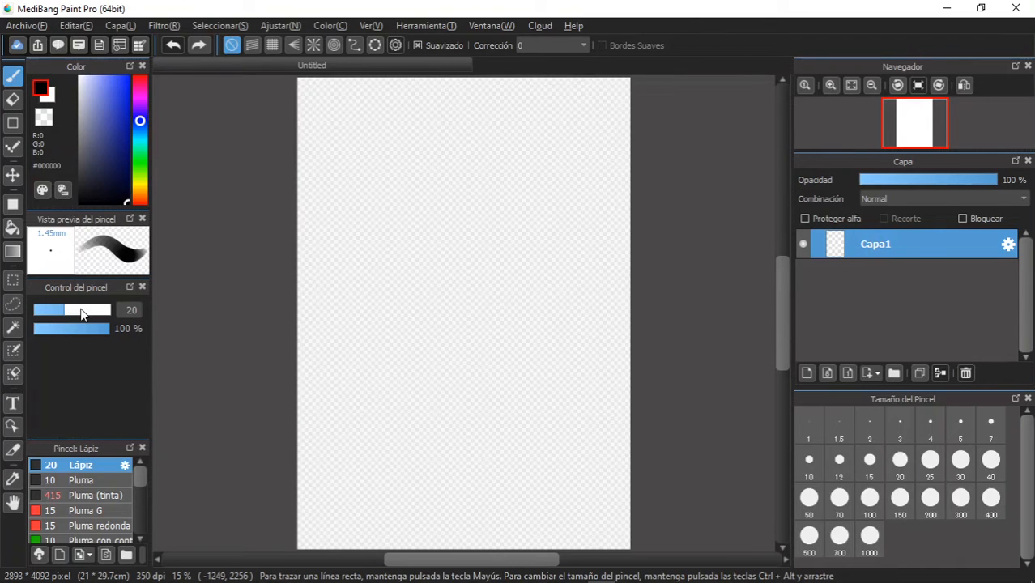
drag(82, 315, 166, 314)
- Paint three thick black near-vertical strokes and one slanted stroke crossing all of them
drag(441, 166, 478, 394)
drag(350, 209, 388, 417)
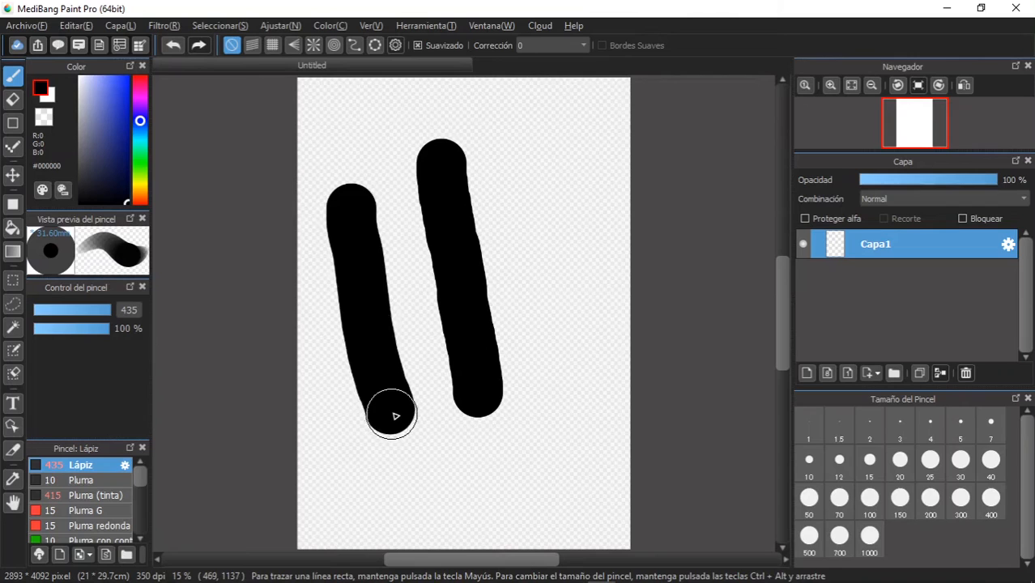
drag(533, 155, 578, 367)
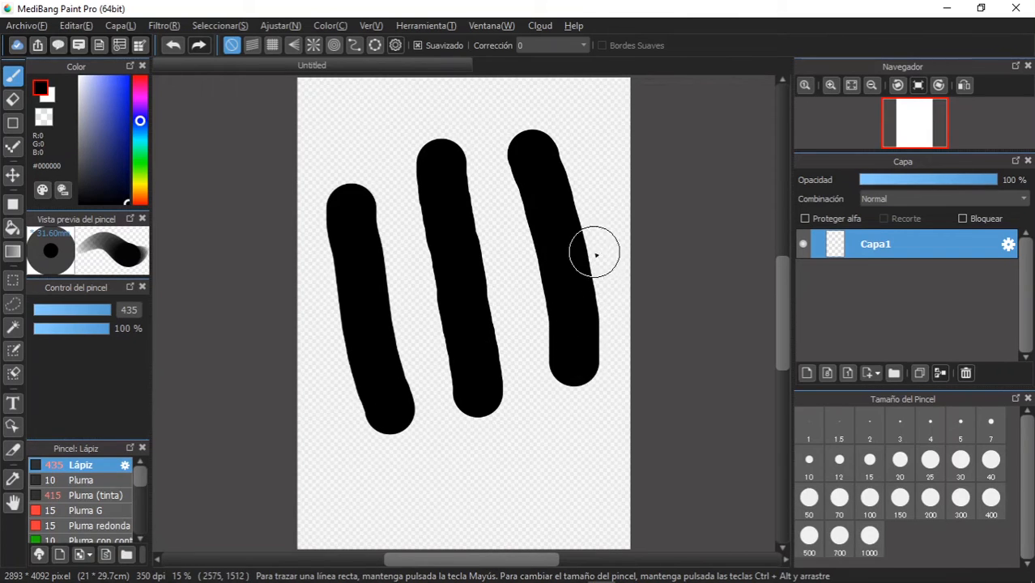
drag(596, 249, 330, 340)
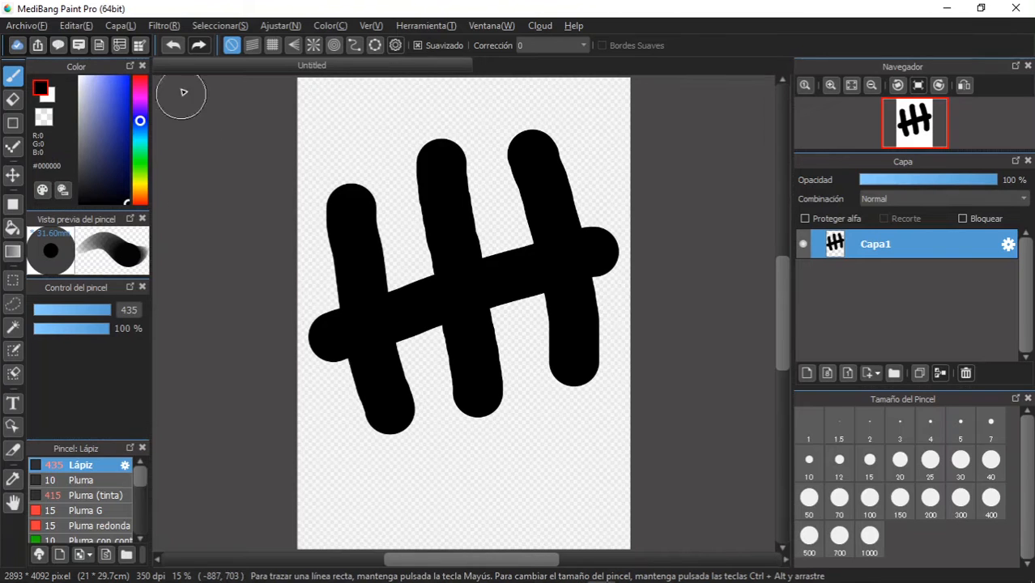
- Undo the four thick black strokes
click(173, 45)
click(172, 45)
click(172, 46)
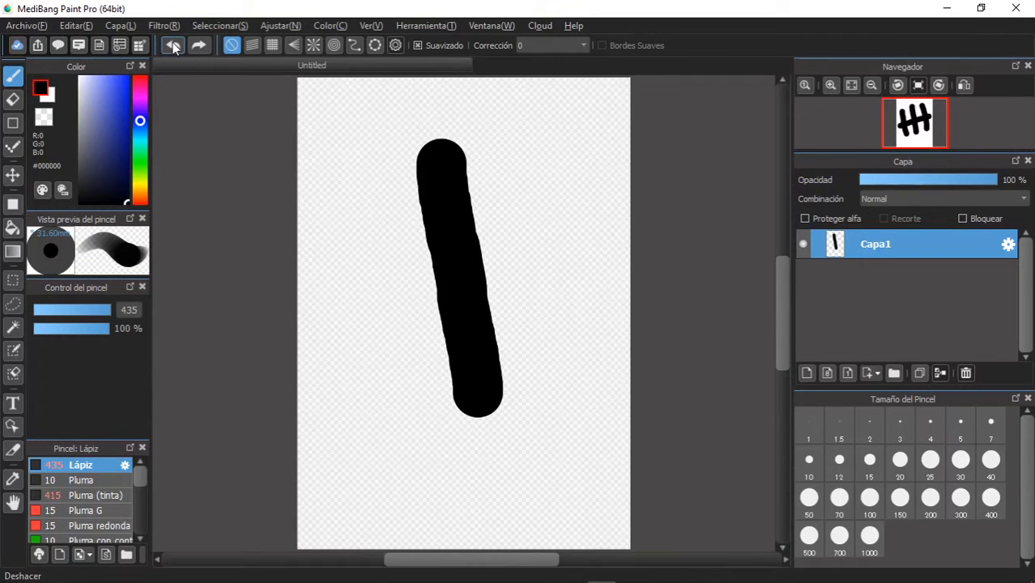
click(172, 45)
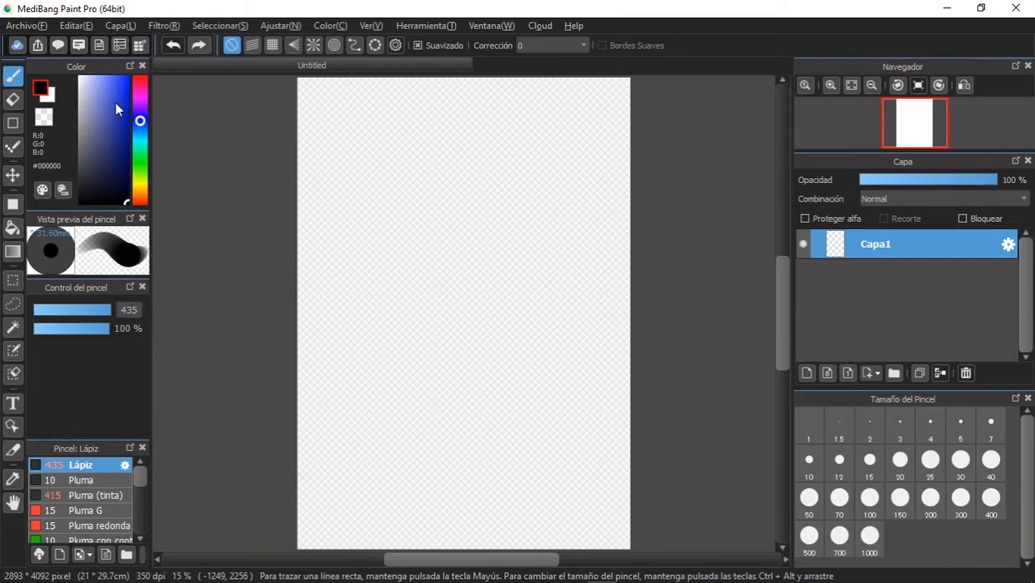
- Paint a grid of two vertical and two horizontal #001AFF blue strokes, and cross it with a diagonal #FF0050 red stroke
drag(115, 102, 127, 77)
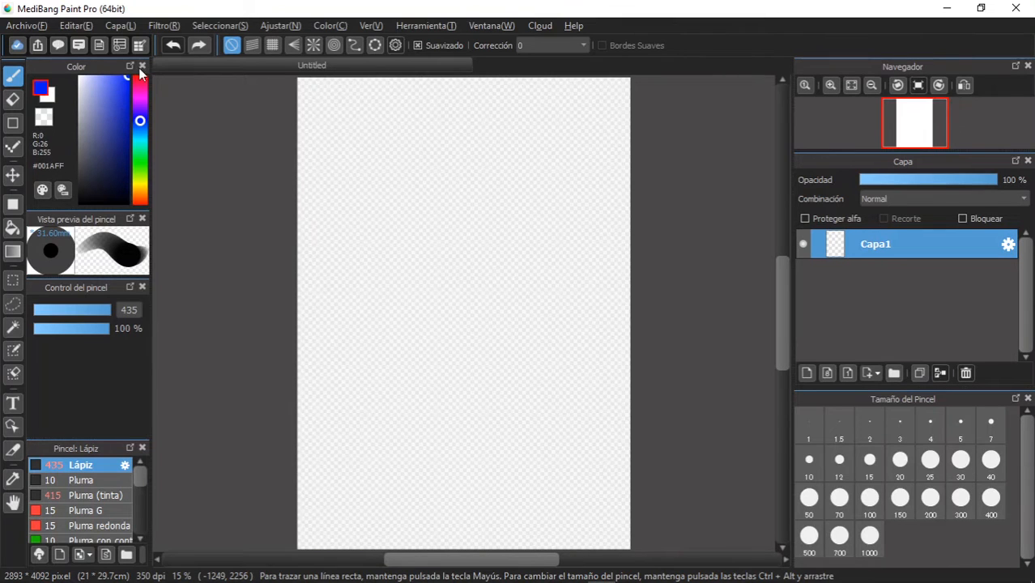
drag(355, 153, 351, 380)
drag(476, 138, 485, 393)
drag(317, 203, 599, 215)
drag(349, 311, 543, 318)
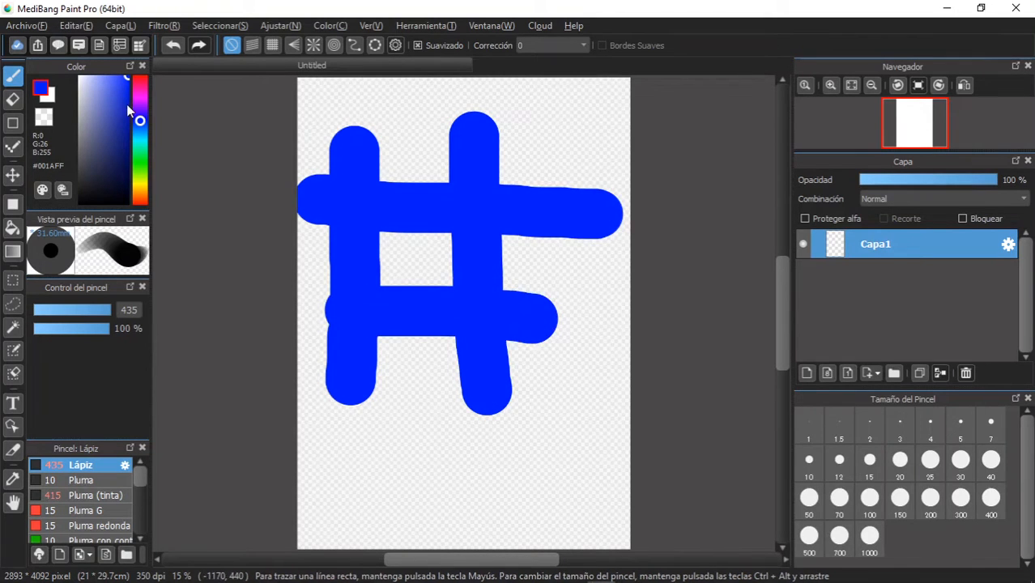
click(141, 83)
mouse_move(570, 120)
mouse_down()
mouse_move(502, 191)
mouse_move(426, 238)
mouse_move(356, 369)
mouse_move(339, 478)
mouse_up()
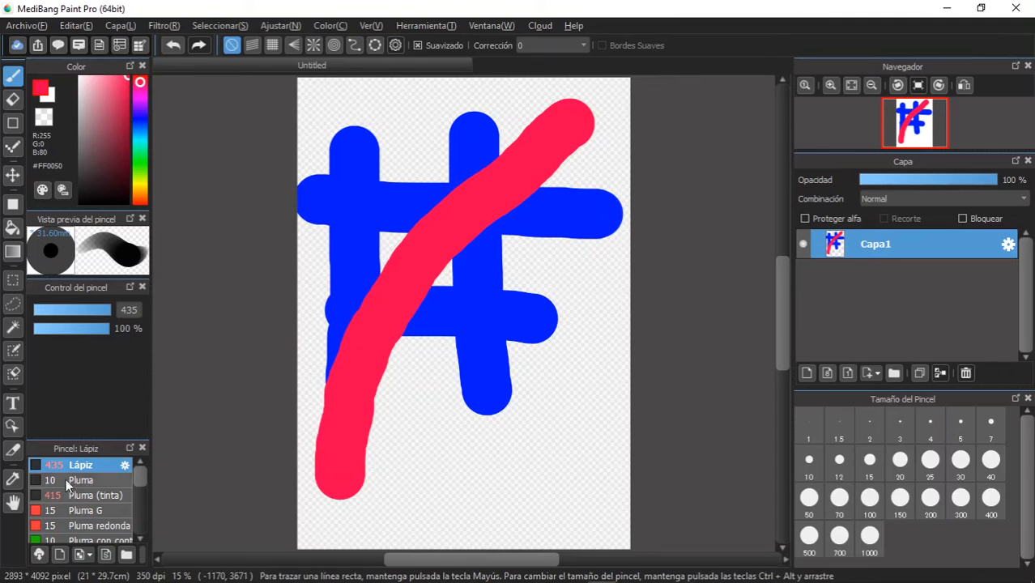
- Lower the brush opacity to 56 % and paint a translucent #2CFF00 green stroke diagonally down across the blue and red strokes
click(76, 331)
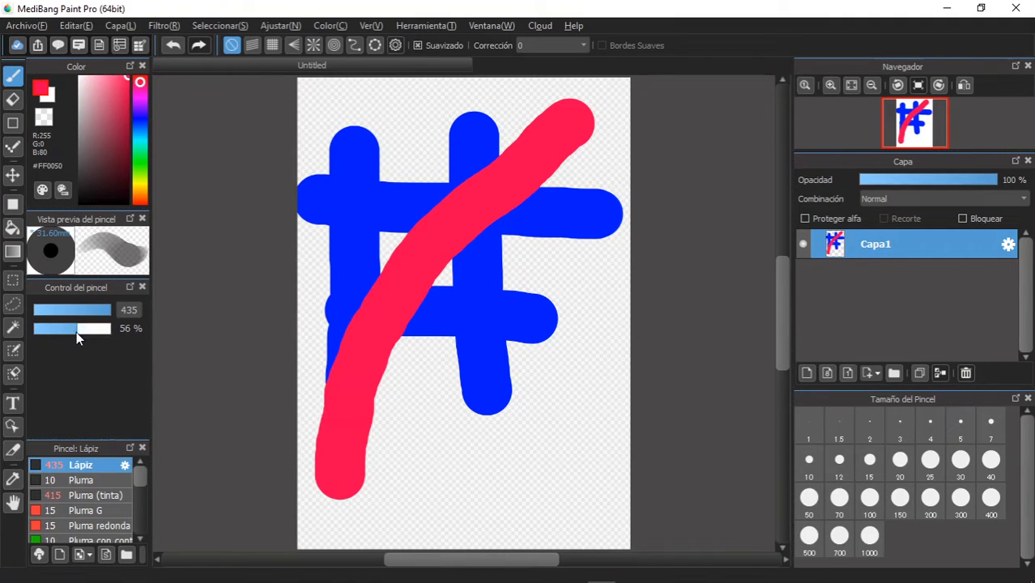
click(143, 165)
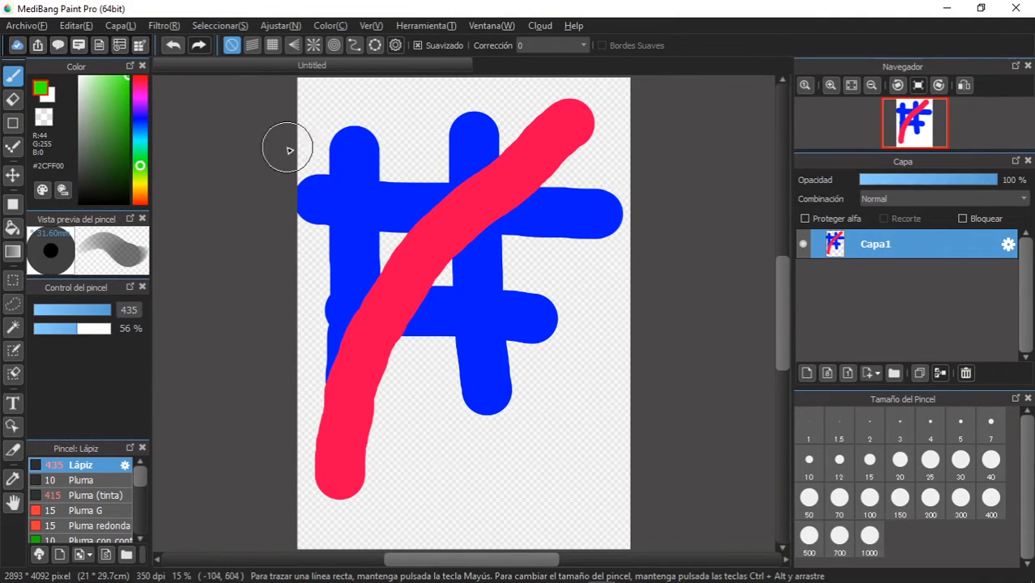
drag(413, 104, 414, 124)
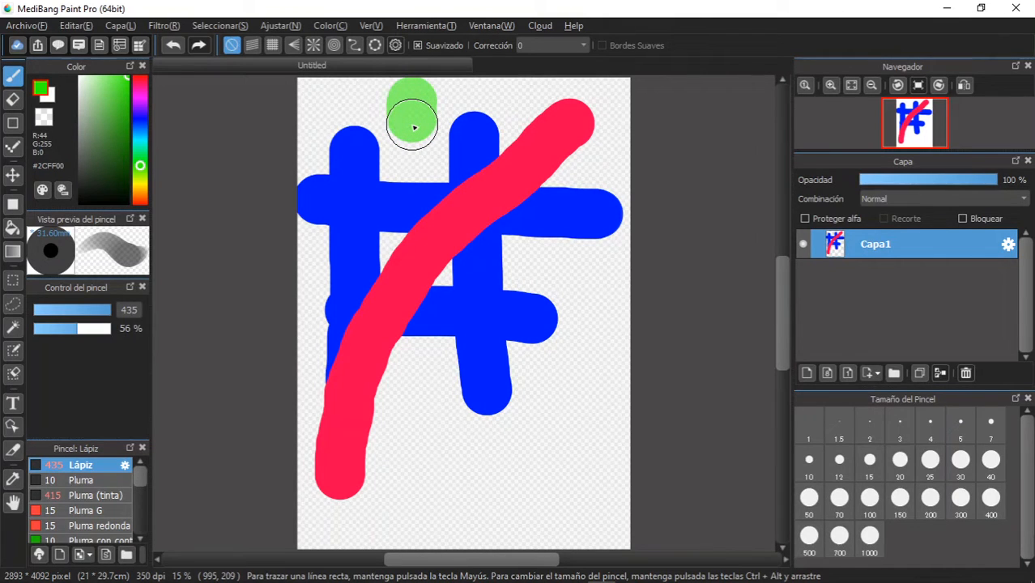
mouse_move(414, 128)
mouse_down()
mouse_move(492, 376)
mouse_move(543, 457)
mouse_up()
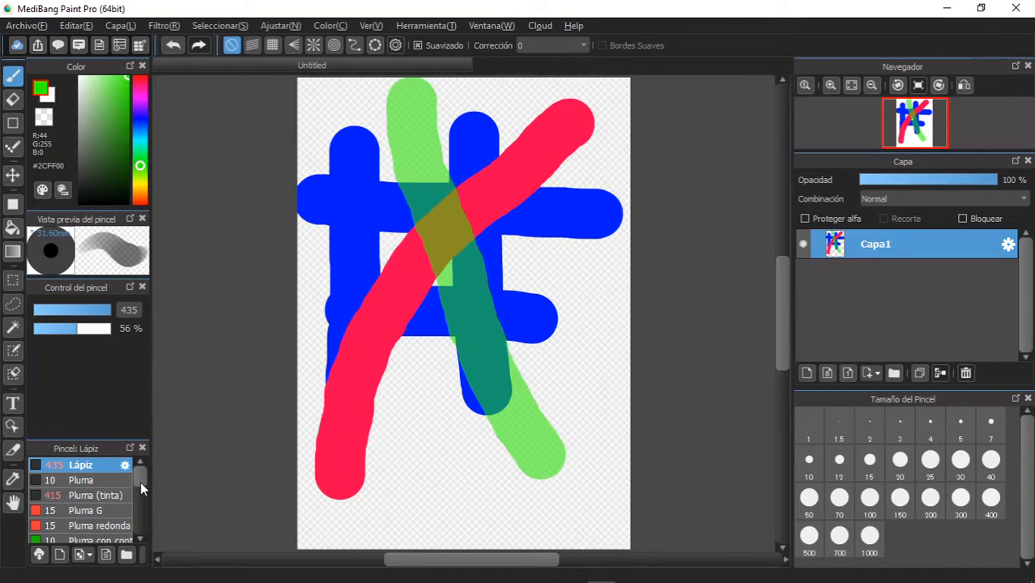
- Draw a thin curving black line down over the coloured strokes with the Pluma (tinta) brush at size 91
click(116, 491)
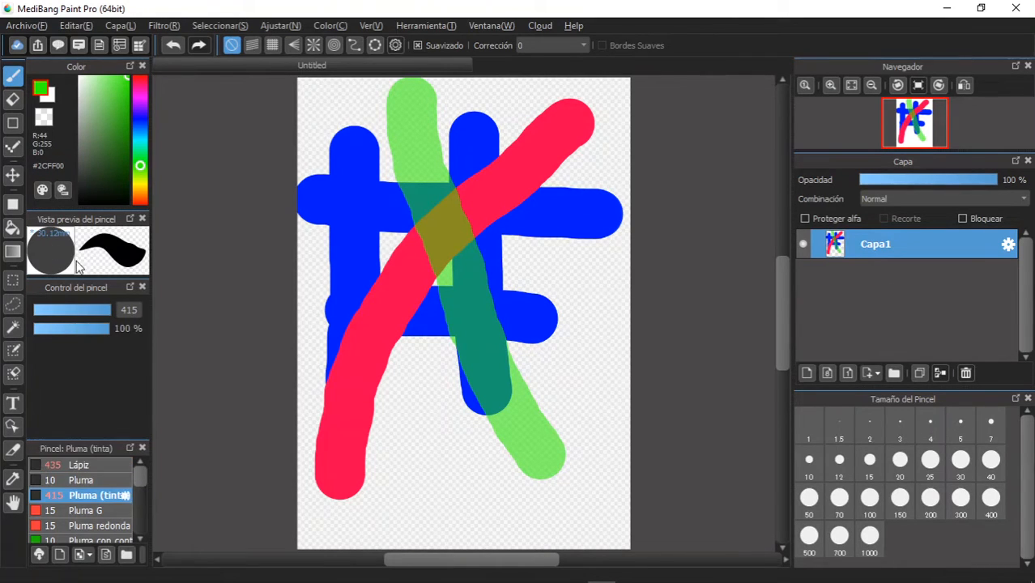
click(140, 126)
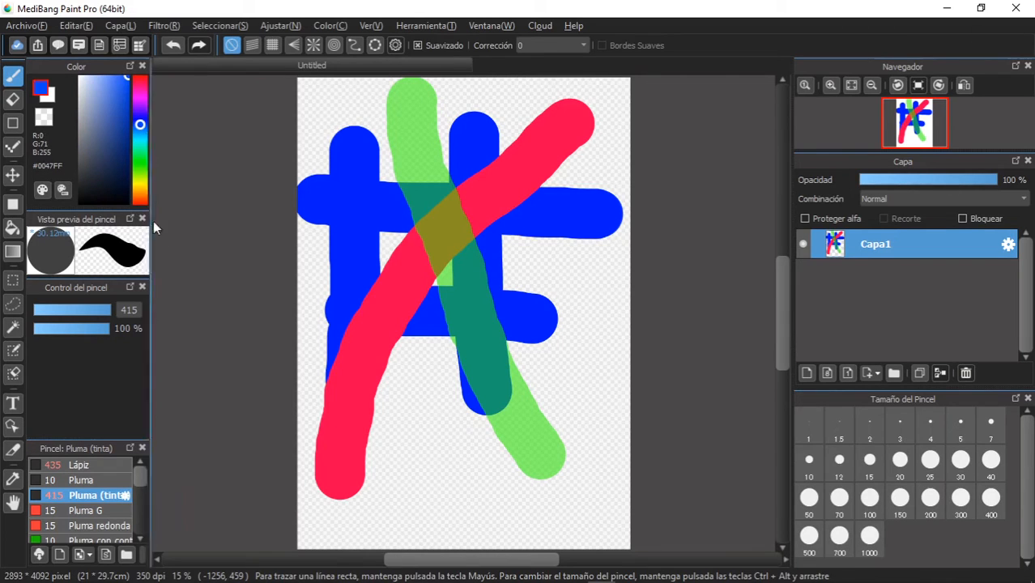
click(127, 202)
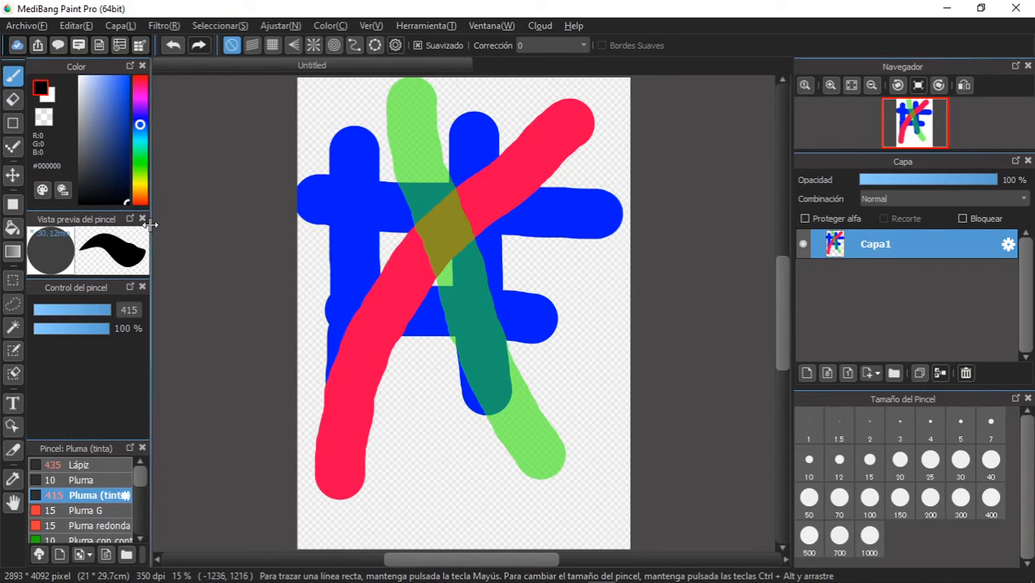
click(105, 310)
mouse_move(514, 113)
mouse_down()
mouse_move(563, 194)
mouse_move(400, 272)
mouse_move(439, 413)
mouse_move(492, 485)
mouse_move(405, 502)
mouse_up()
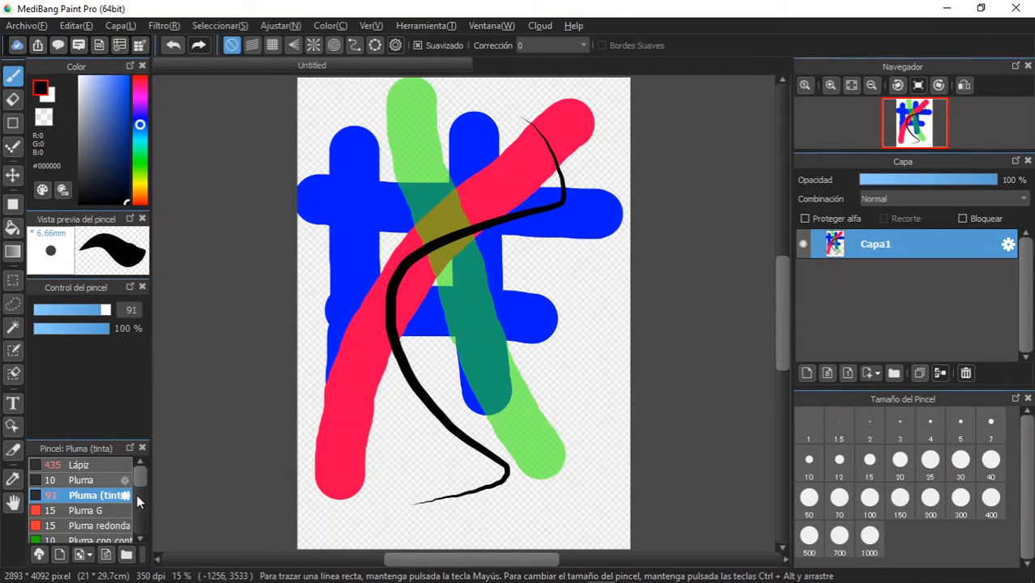
- Paint a very thick black zigzag stroke over the artwork with the Pincel (tinta) brush
drag(140, 481, 143, 499)
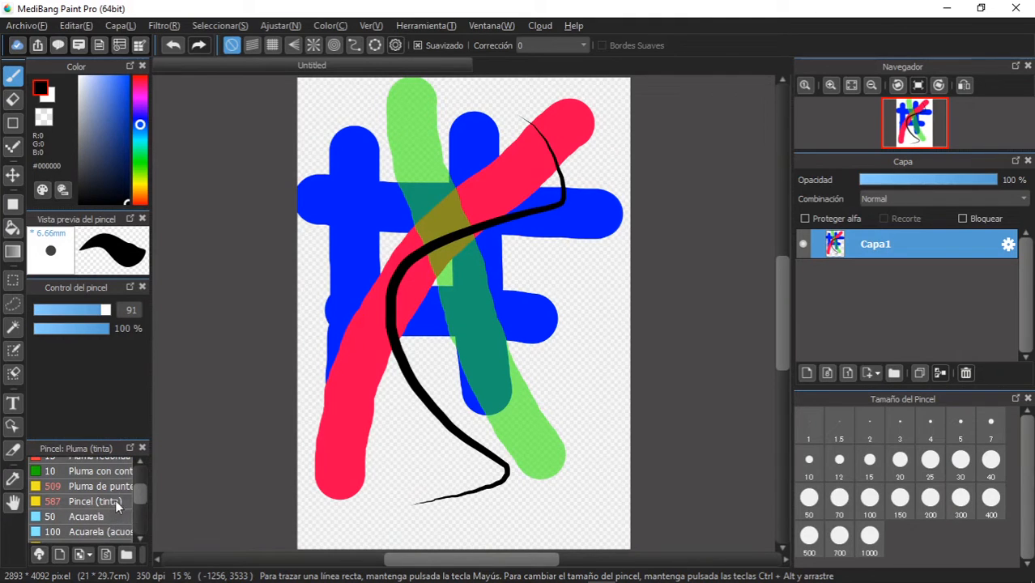
click(114, 501)
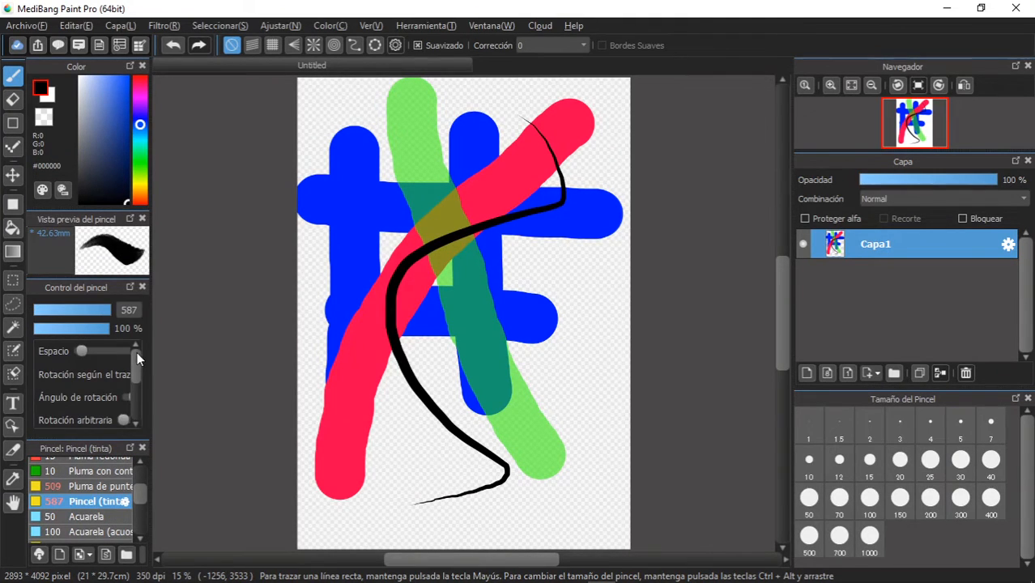
mouse_move(346, 144)
mouse_down()
mouse_move(400, 234)
mouse_move(486, 346)
mouse_move(484, 383)
mouse_move(436, 424)
mouse_move(428, 473)
mouse_move(506, 521)
mouse_move(536, 469)
mouse_move(576, 227)
mouse_up()
click(504, 429)
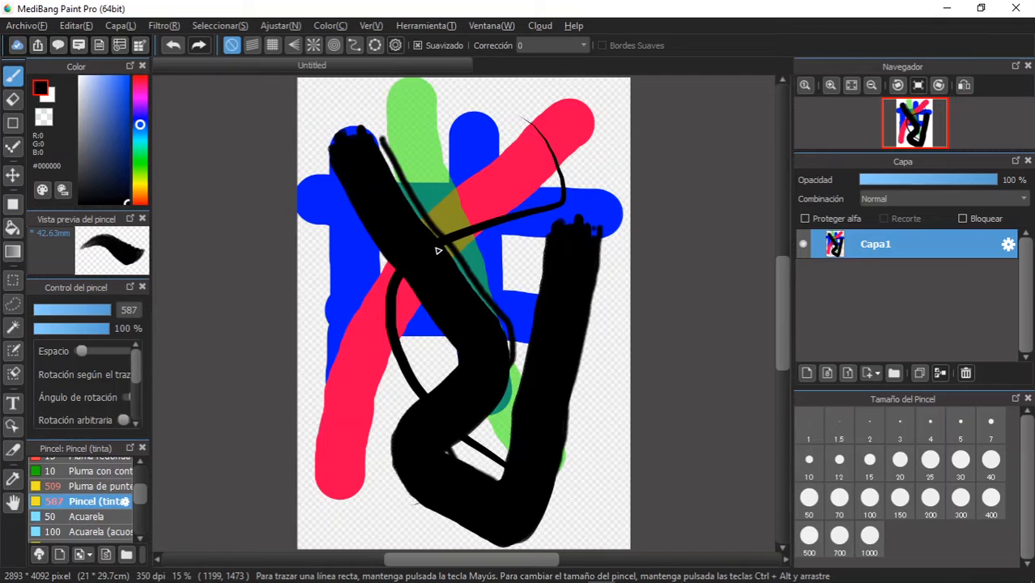
- Erase all the test strokes from the canvas with the Eraser at size 665
click(12, 99)
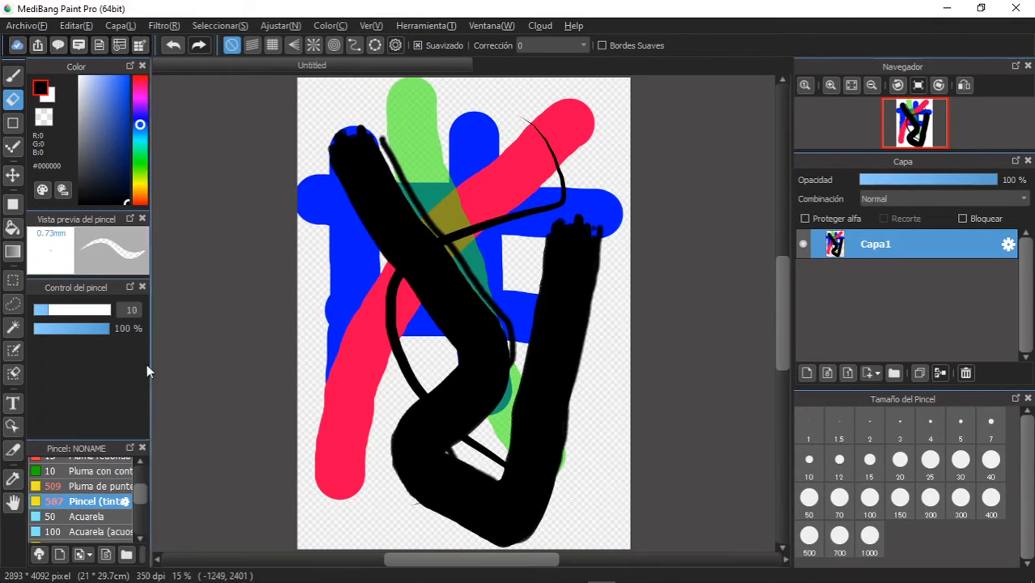
drag(95, 314, 157, 323)
mouse_move(538, 138)
mouse_down()
mouse_move(341, 459)
mouse_move(391, 506)
mouse_move(353, 483)
mouse_move(332, 487)
mouse_move(560, 510)
mouse_move(458, 523)
mouse_move(688, 482)
mouse_move(320, 479)
mouse_move(611, 438)
mouse_move(531, 425)
mouse_move(299, 418)
mouse_move(626, 386)
mouse_move(584, 374)
mouse_move(302, 372)
mouse_move(702, 340)
mouse_move(328, 325)
mouse_move(742, 277)
mouse_move(293, 271)
mouse_move(688, 216)
mouse_move(321, 217)
mouse_move(674, 172)
mouse_move(275, 169)
mouse_move(629, 152)
mouse_move(615, 133)
mouse_move(234, 120)
mouse_move(536, 76)
mouse_up()
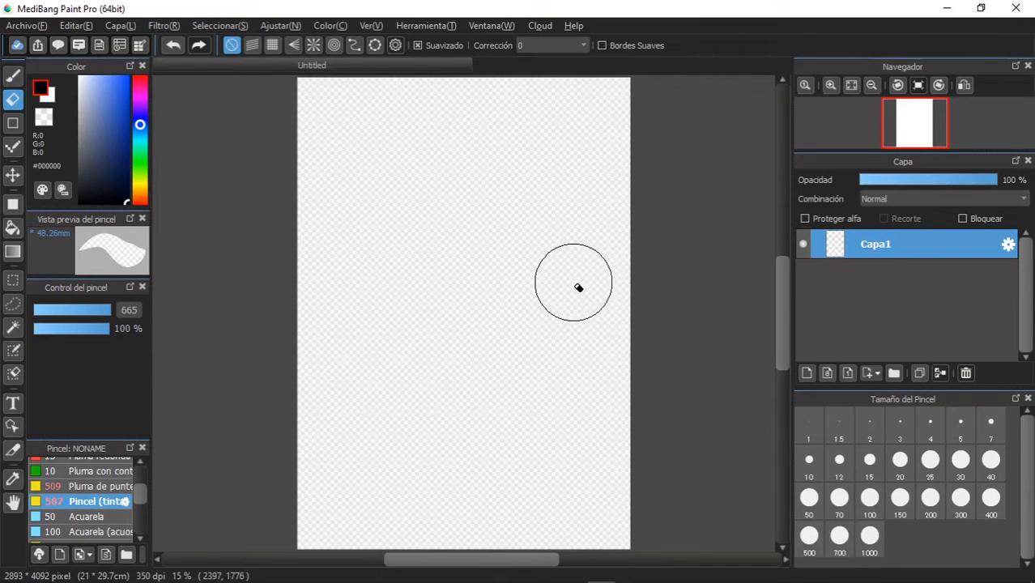
- Choose the Lápiz brush, reduce its size to 42 and move the colour hue to green while keeping black
click(13, 123)
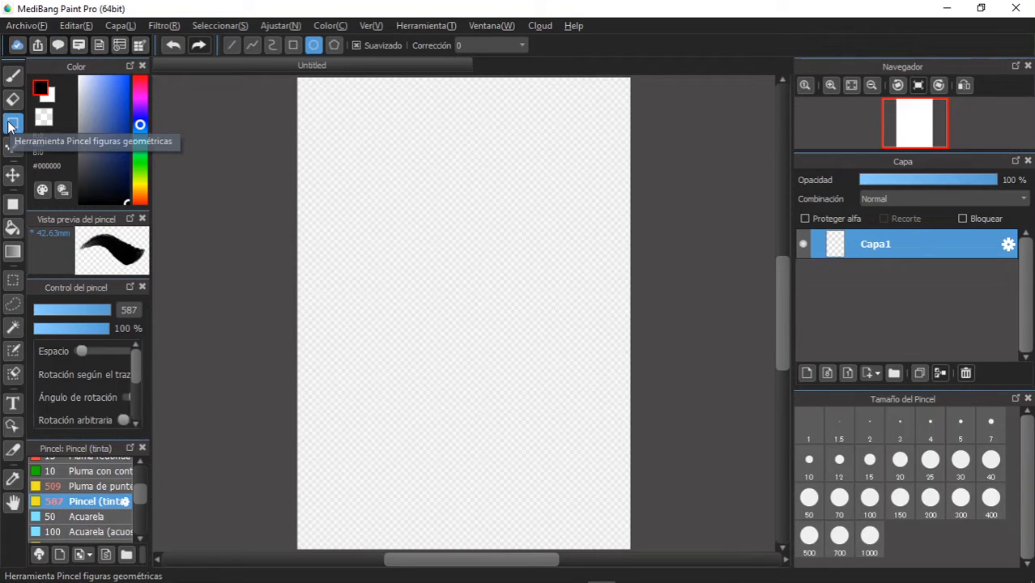
click(14, 80)
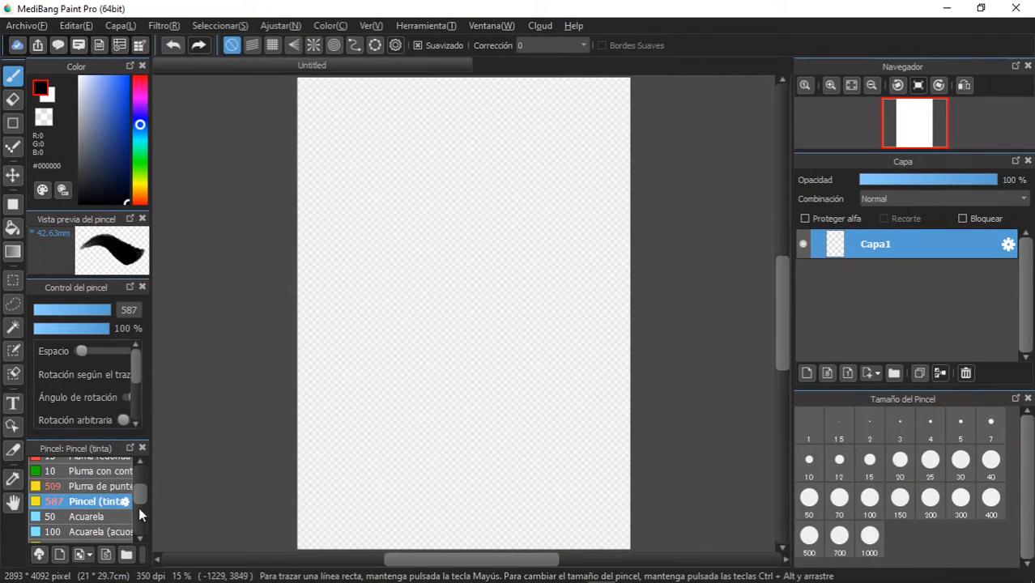
drag(144, 492, 145, 451)
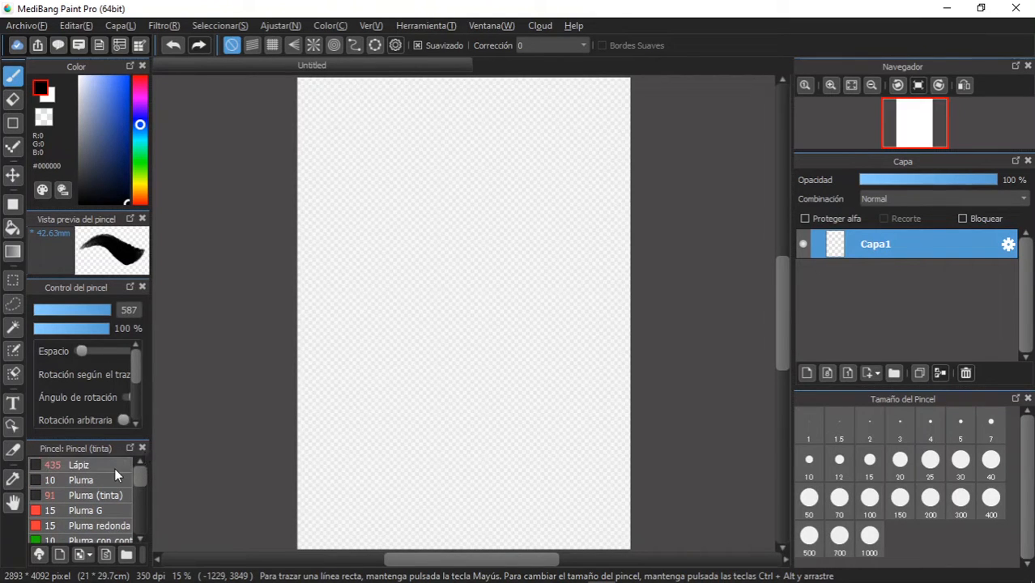
click(114, 467)
mouse_move(110, 311)
mouse_down()
mouse_move(91, 314)
mouse_move(133, 327)
mouse_up()
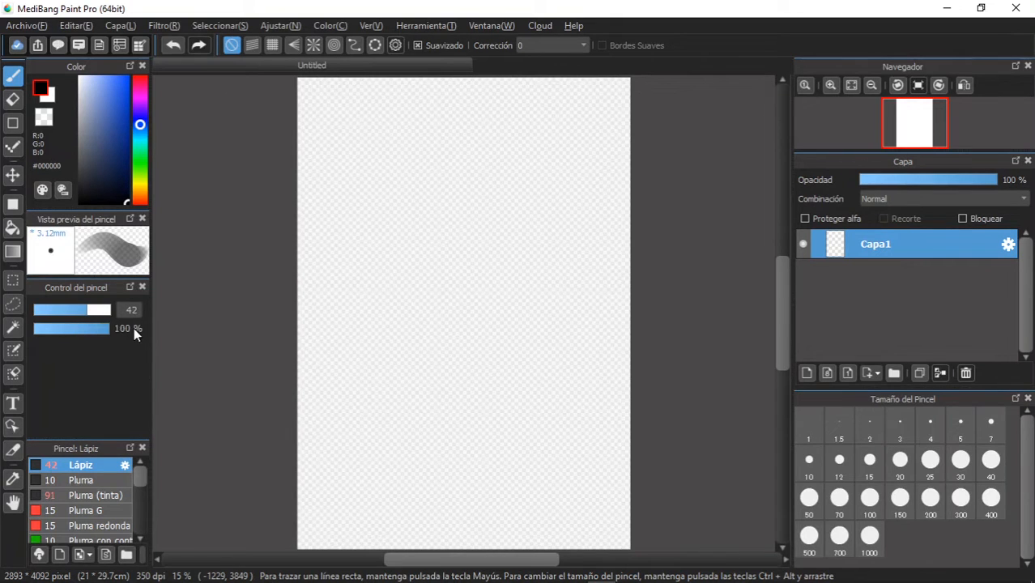
click(141, 162)
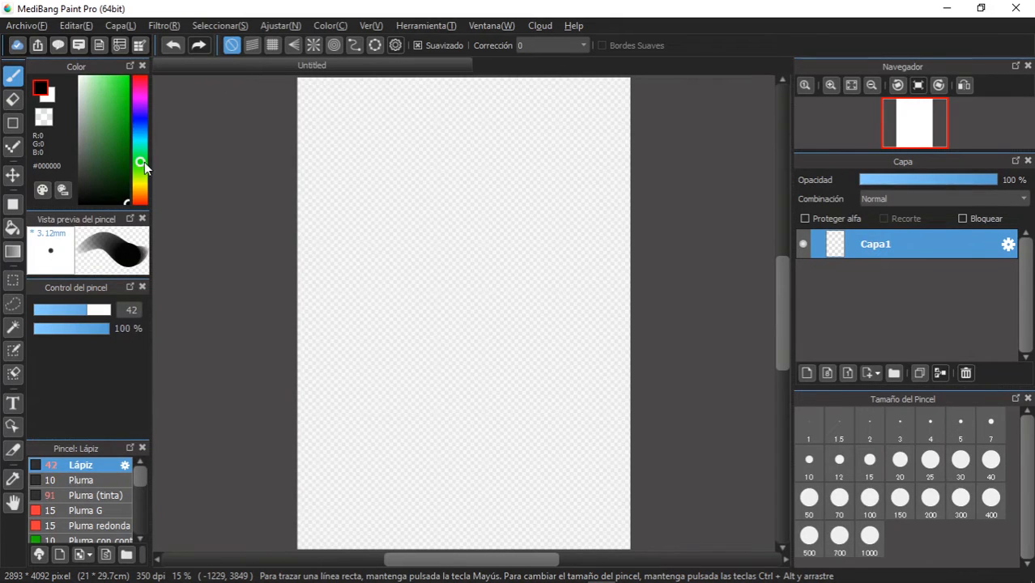
- Draw a large black, nearly square rectangle outline in the upper part of the canvas with the shape brush
click(13, 123)
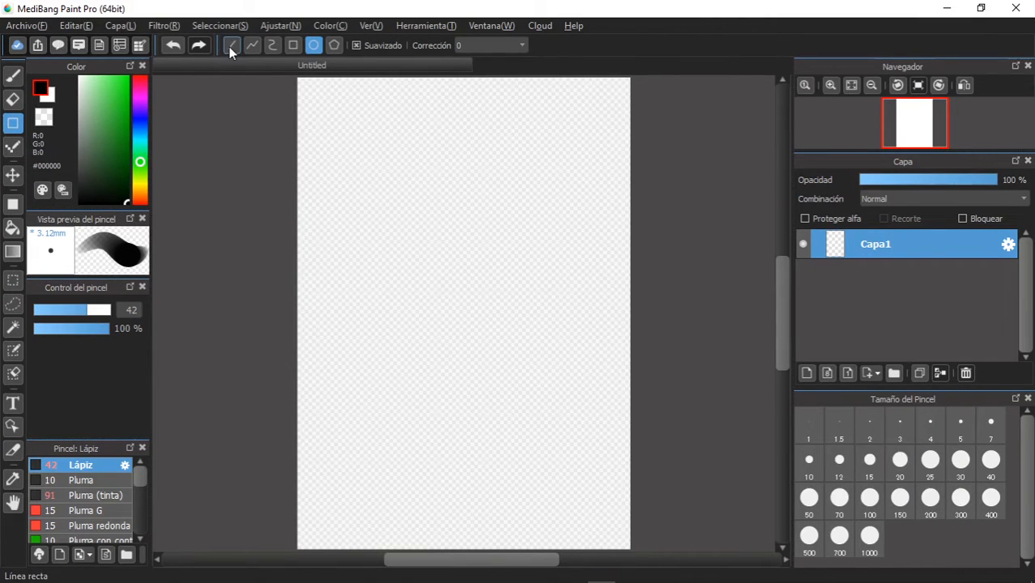
click(291, 47)
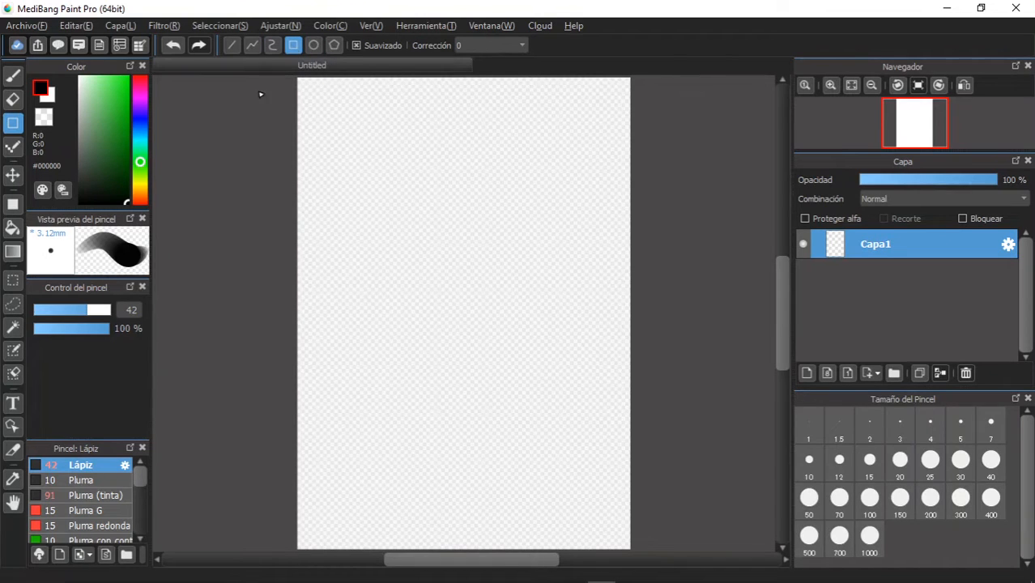
mouse_move(338, 123)
mouse_down()
mouse_move(388, 292)
mouse_move(591, 390)
mouse_up()
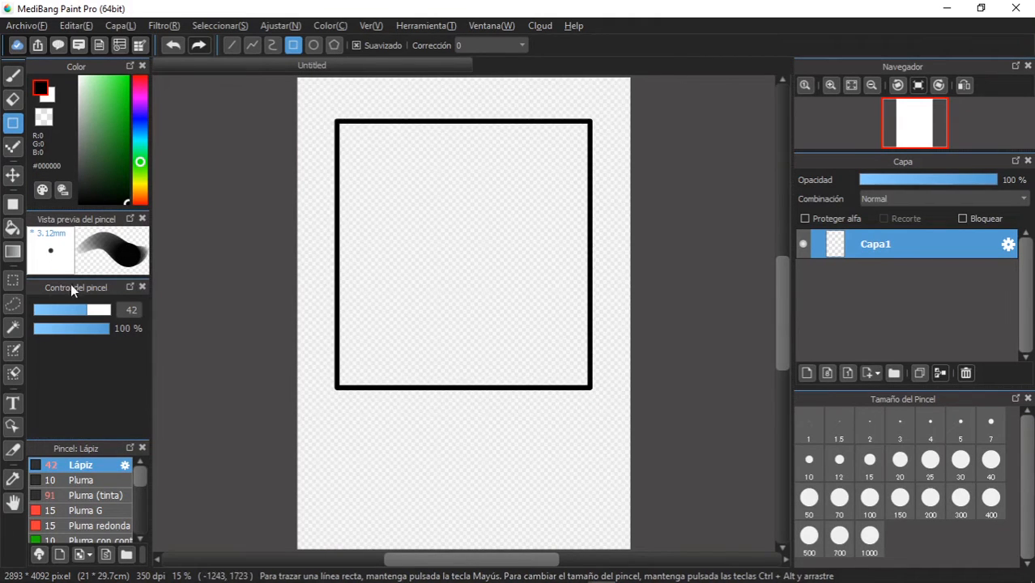
- Draw a #4EC34E green rectangle outline overlapping the black one, using the Pluma de punteado brush at size 103
click(13, 75)
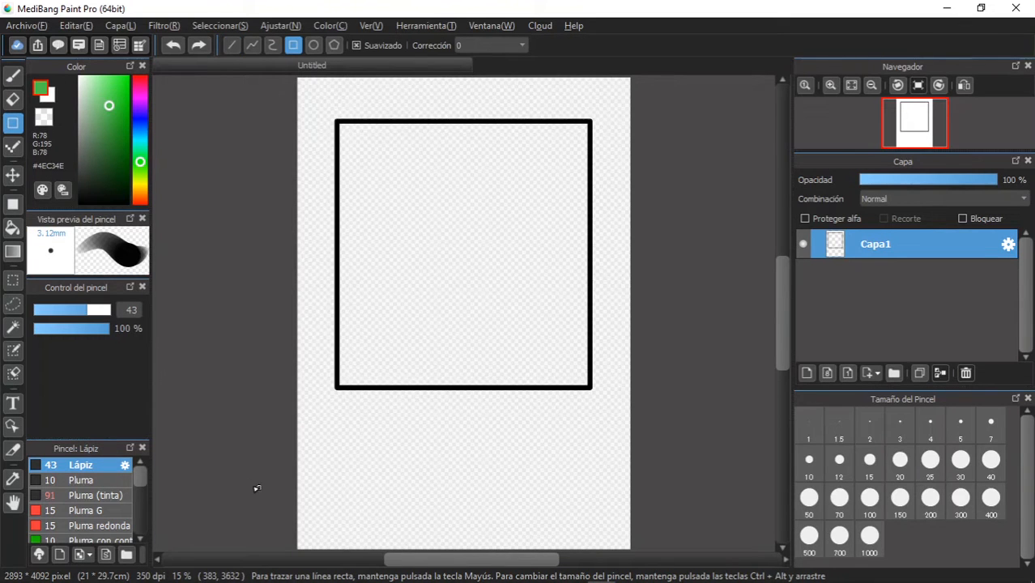
drag(142, 473, 141, 480)
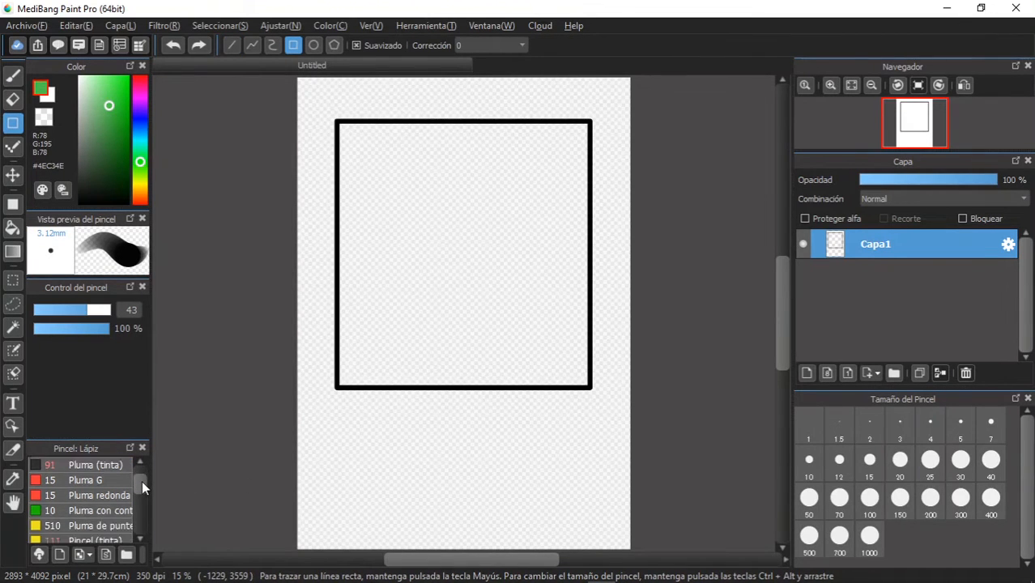
double_click(120, 516)
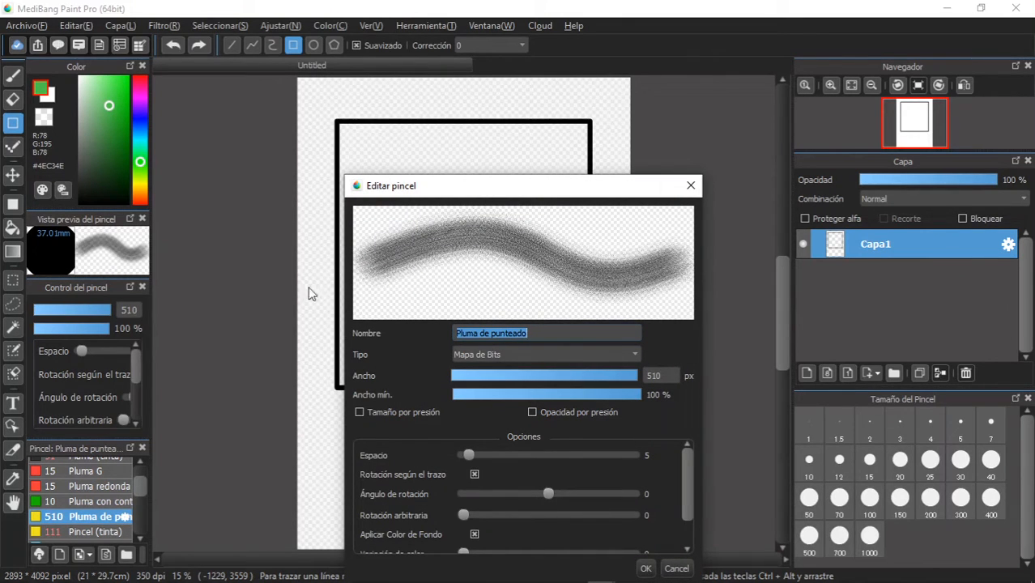
click(646, 569)
click(104, 309)
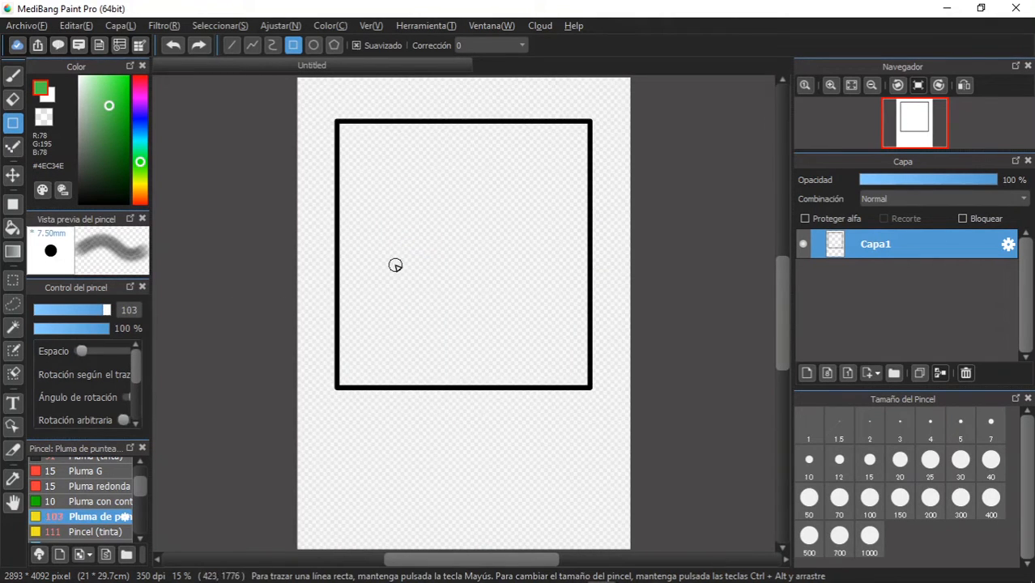
click(10, 129)
drag(367, 200, 612, 465)
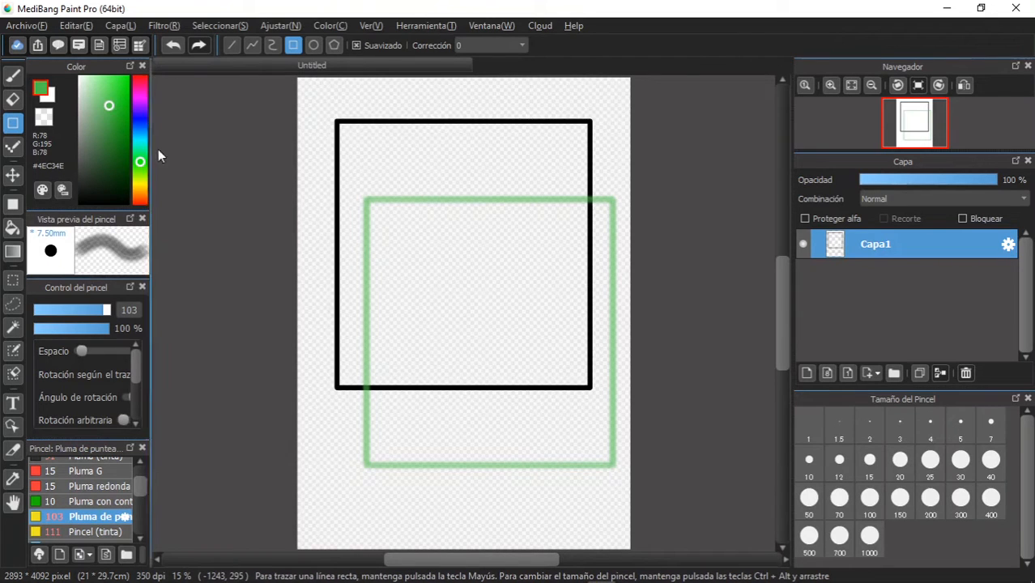
- Set the brush size to 134 and draw a smaller #004D00 dark green rectangle outline overlapping the other two
drag(110, 134, 149, 53)
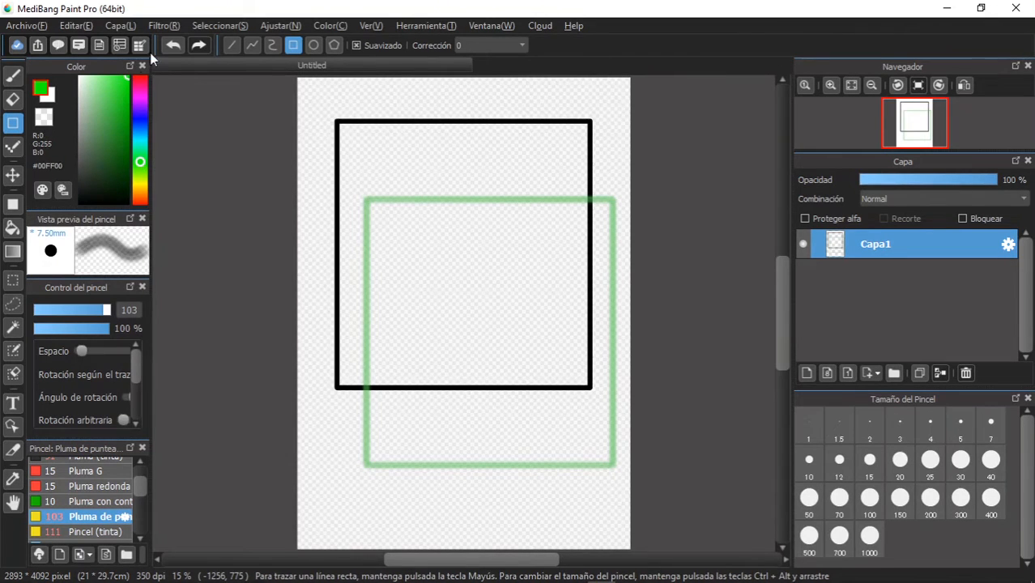
click(108, 312)
mouse_move(122, 152)
mouse_down()
mouse_move(146, 189)
mouse_move(148, 165)
mouse_up()
mouse_move(315, 158)
mouse_down()
mouse_move(469, 319)
mouse_move(501, 335)
mouse_up()
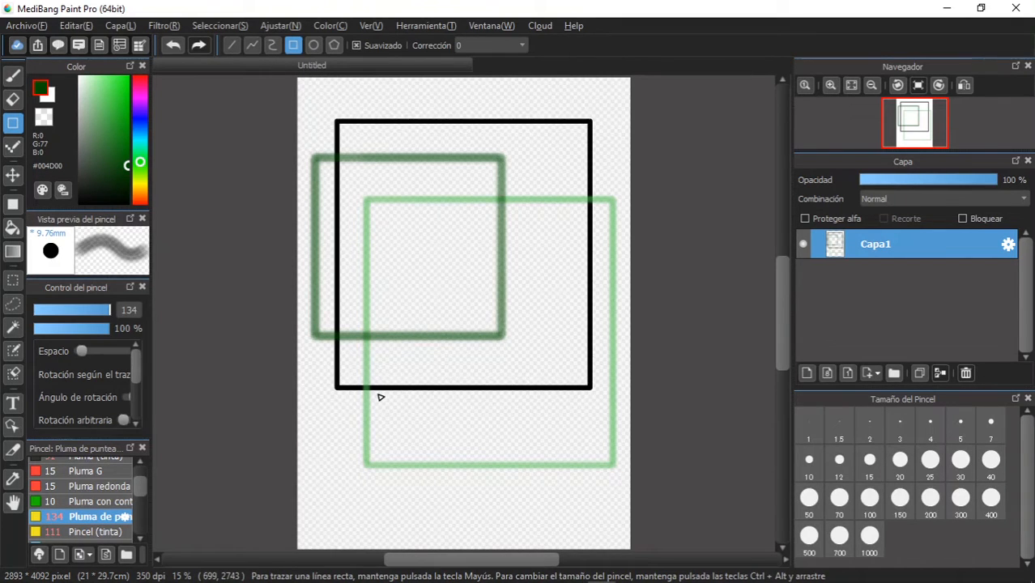
- Undo the three rectangle outlines to clear the canvas
click(165, 49)
click(165, 49)
click(165, 48)
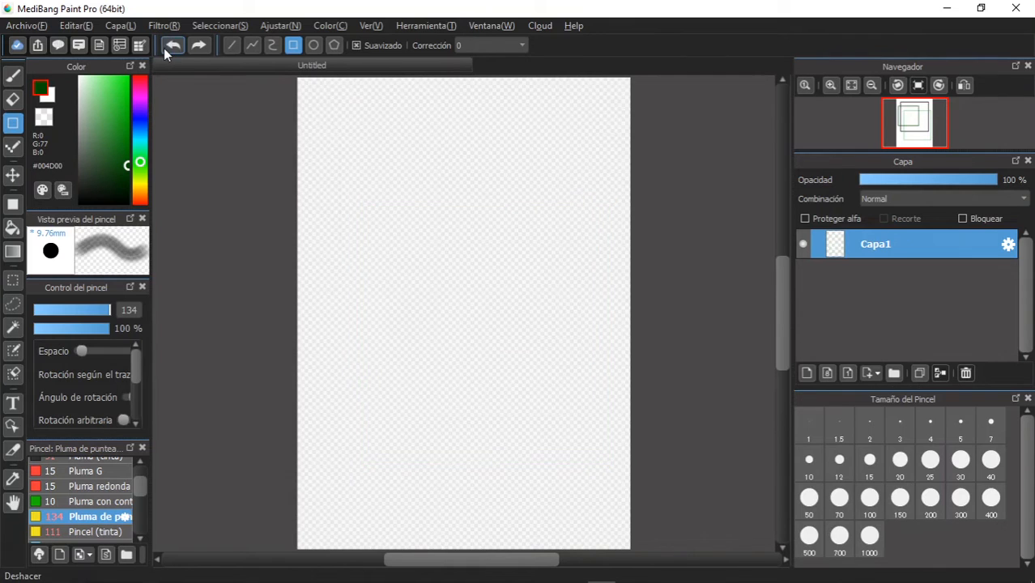
click(198, 46)
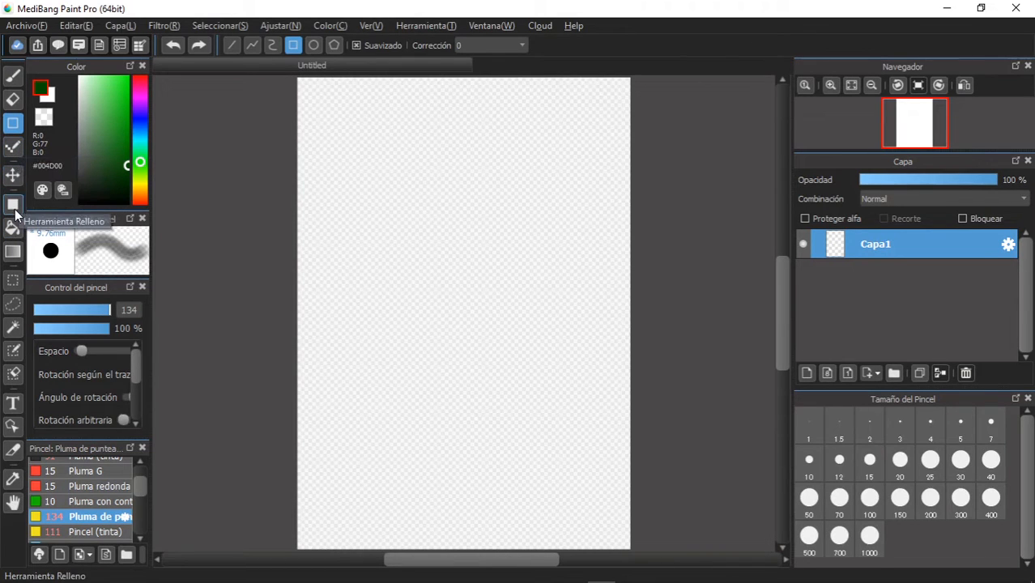
- Draw a large filled #FAFF00 yellow ellipse in the middle of the canvas with the Fill shape tool
click(13, 208)
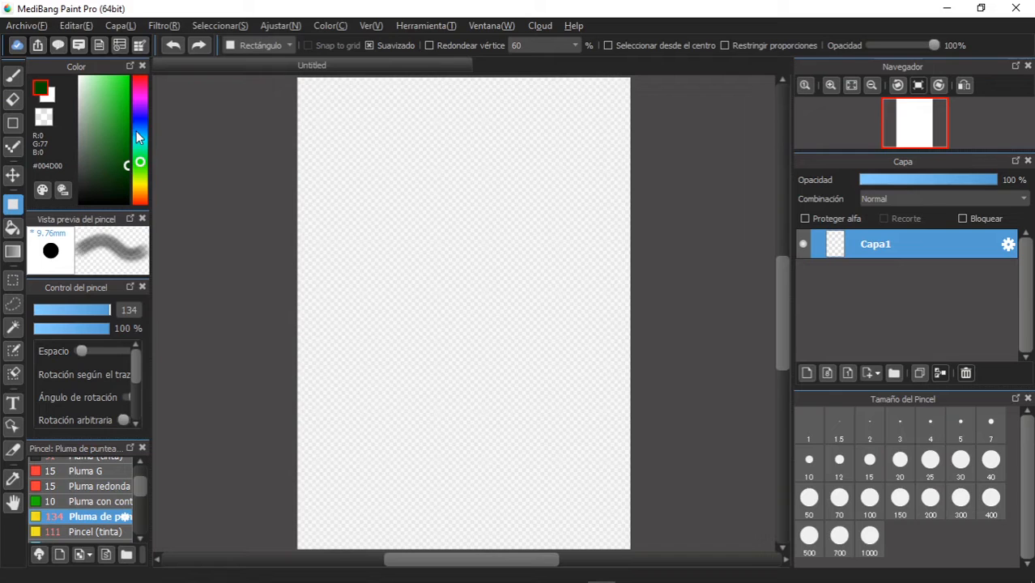
click(284, 46)
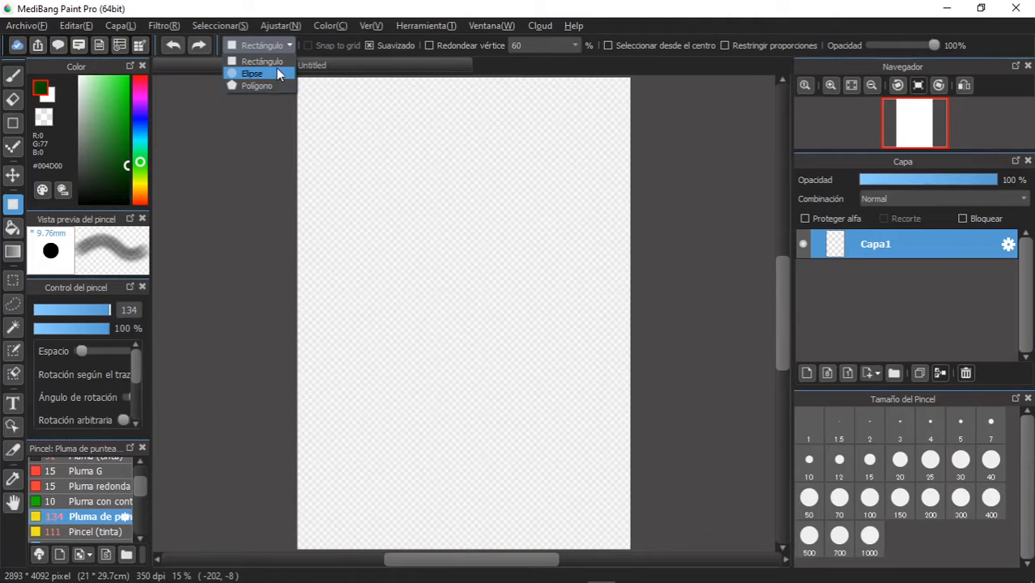
click(276, 71)
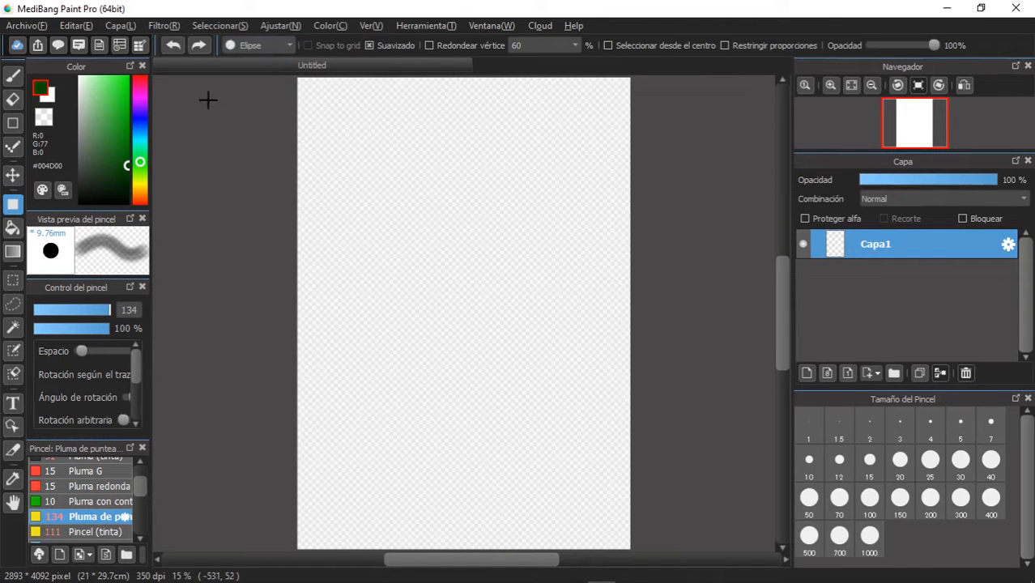
click(139, 184)
drag(127, 136, 146, 59)
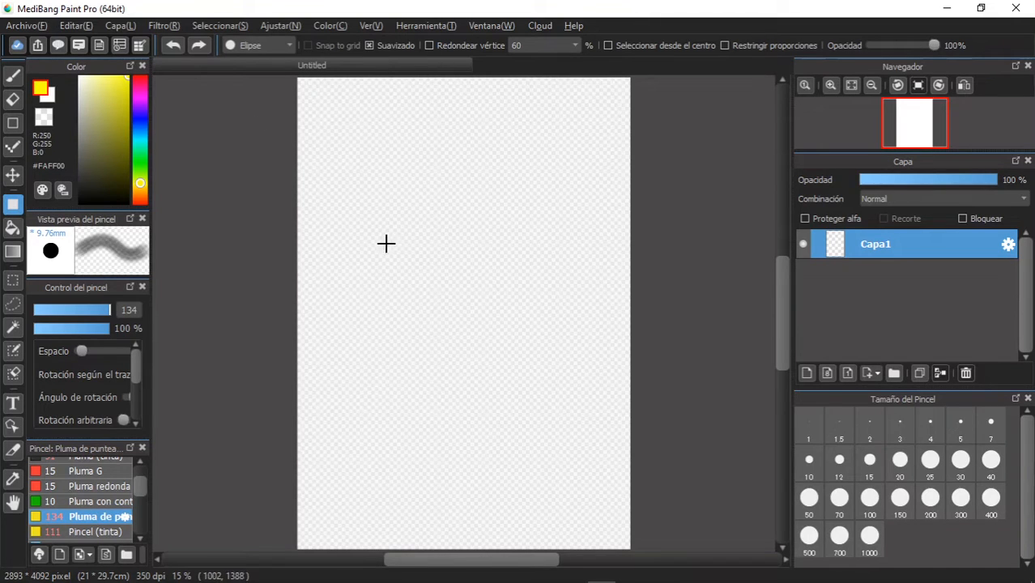
drag(349, 188, 565, 433)
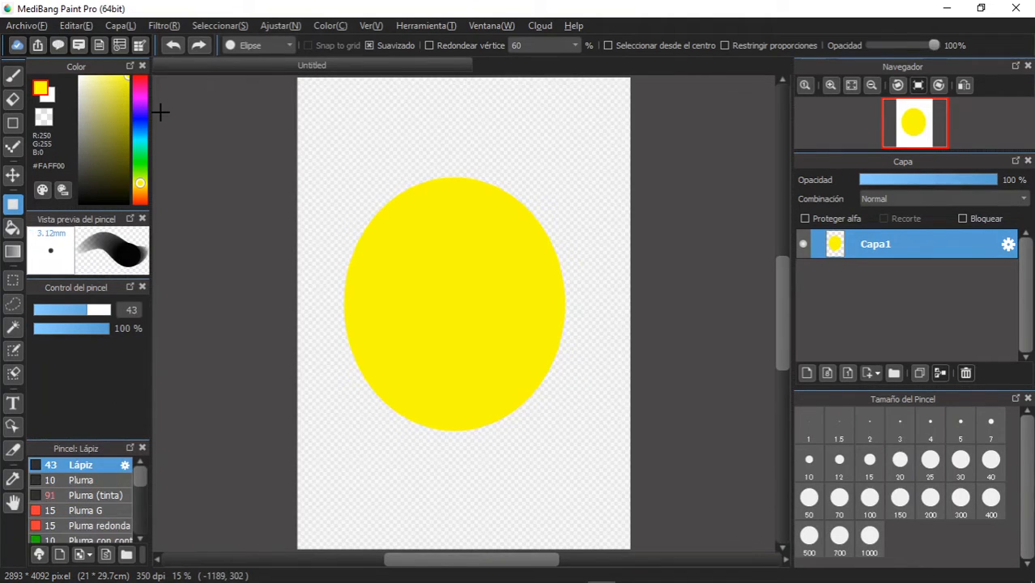
- Draw a freehand black closed loop inside the yellow ellipse and a slanted line across it with the Lápiz brush at size 43
click(12, 228)
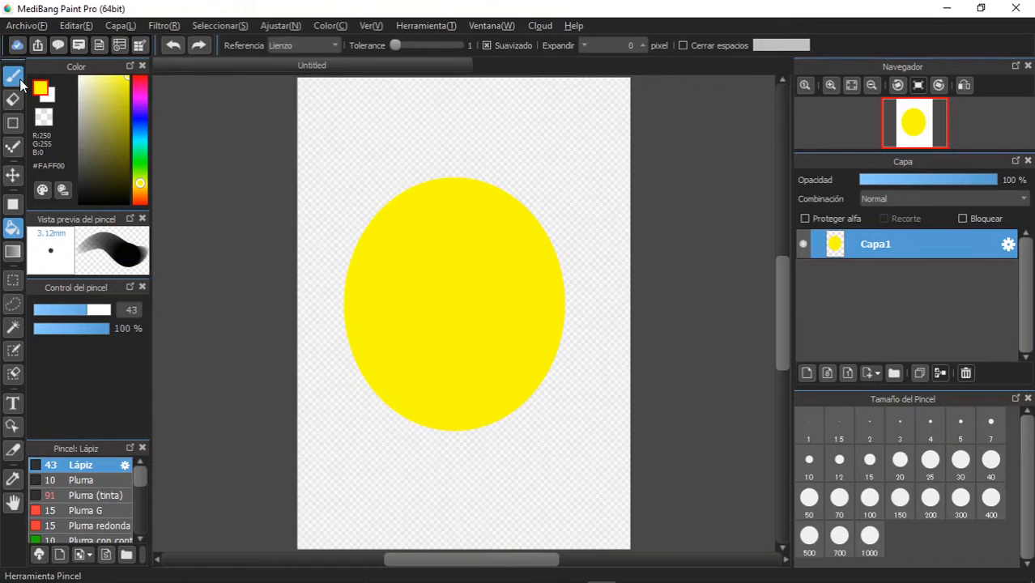
click(13, 75)
click(126, 202)
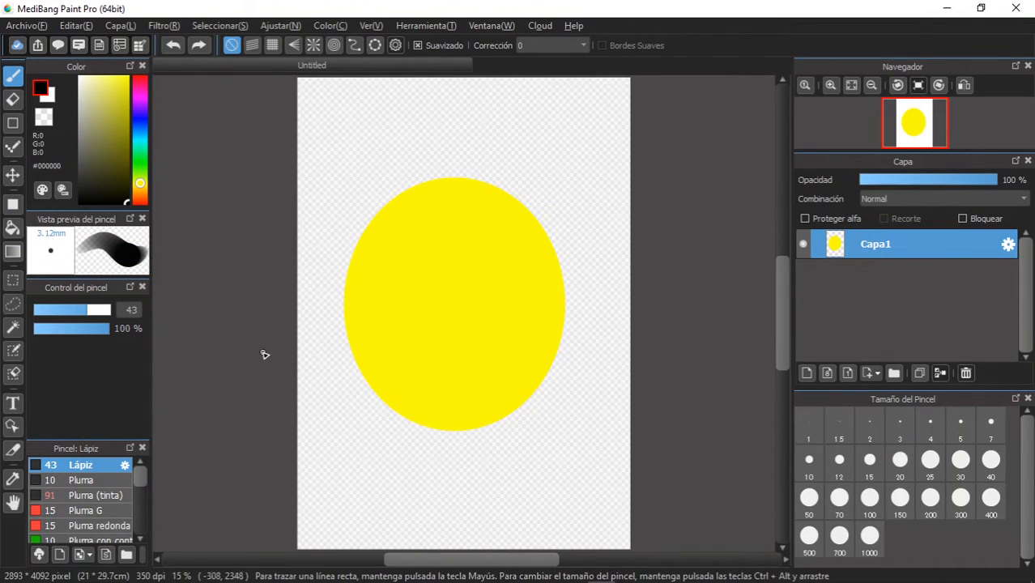
mouse_move(420, 229)
mouse_down()
mouse_move(376, 284)
mouse_move(395, 362)
mouse_move(469, 401)
mouse_move(517, 354)
mouse_move(516, 275)
mouse_move(396, 237)
mouse_up()
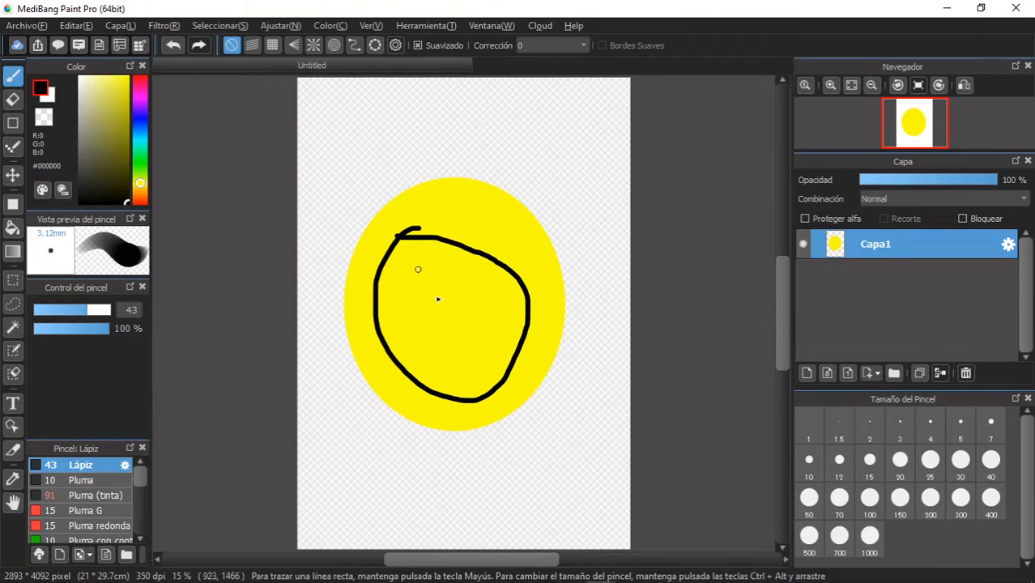
drag(485, 214, 411, 468)
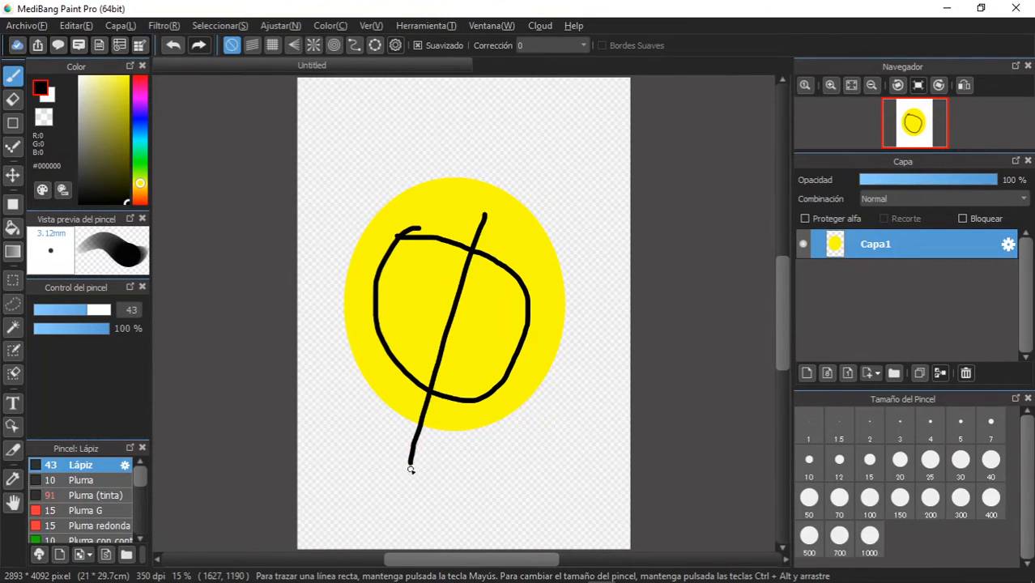
- Bucket-fill the left half of the black loop with #1CDAF6 cyan and the right half with #F61CC3 pink
click(12, 228)
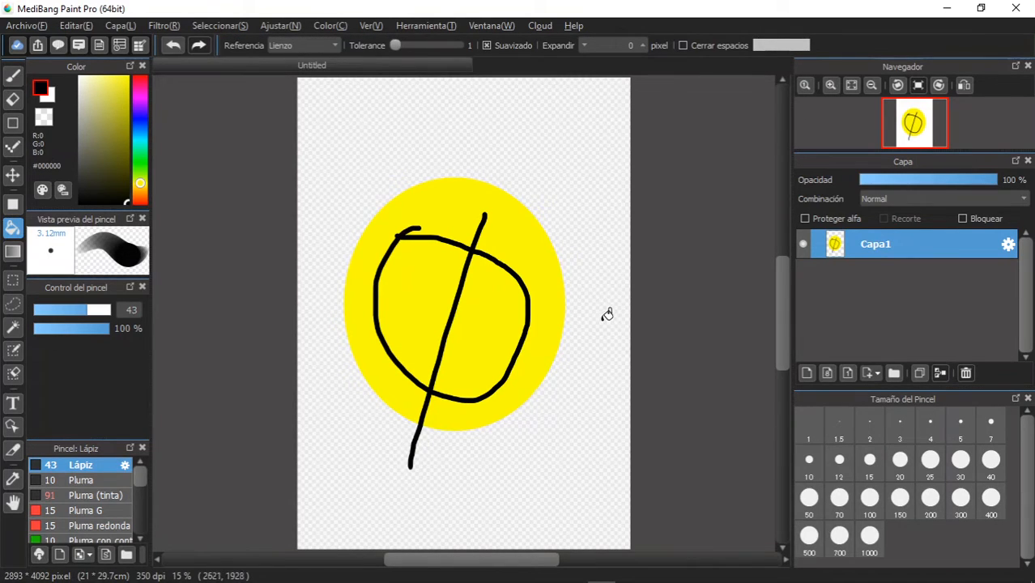
click(140, 139)
click(124, 81)
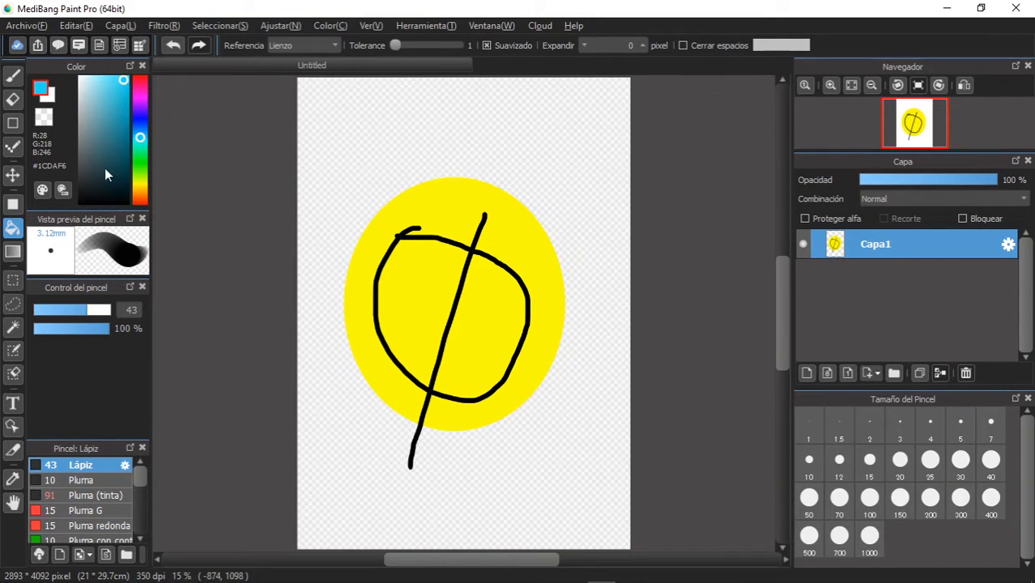
click(429, 289)
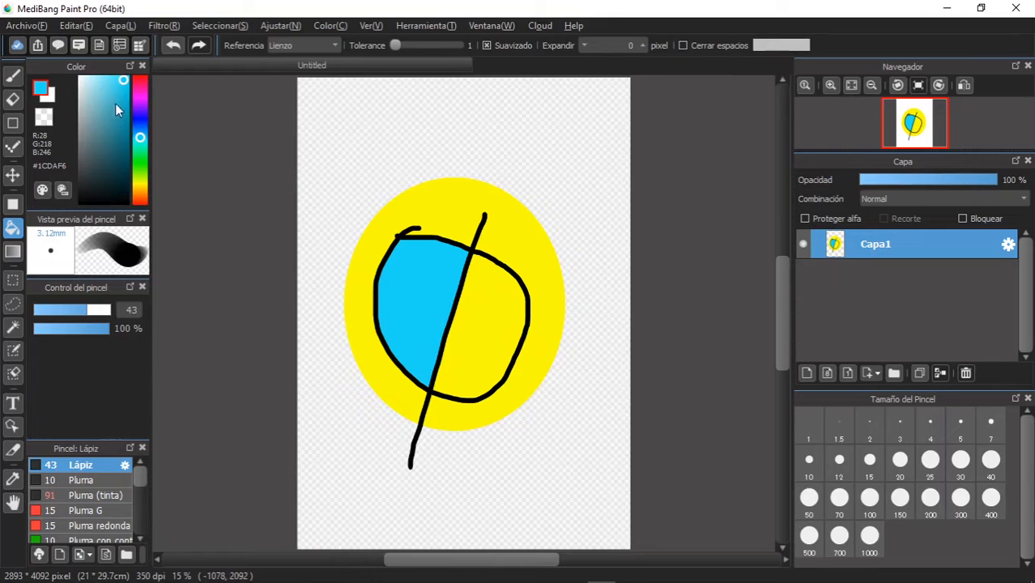
click(142, 93)
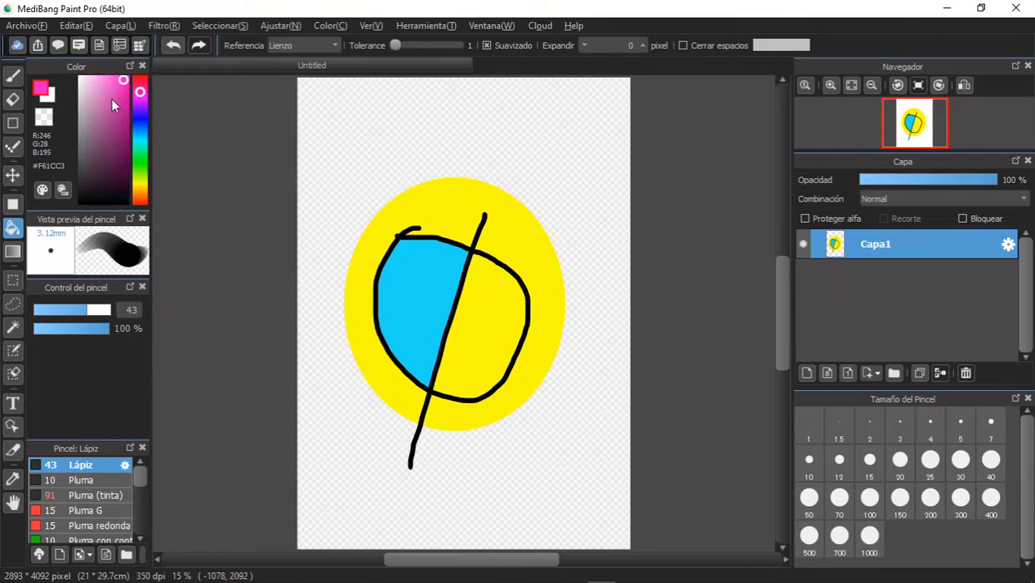
click(501, 325)
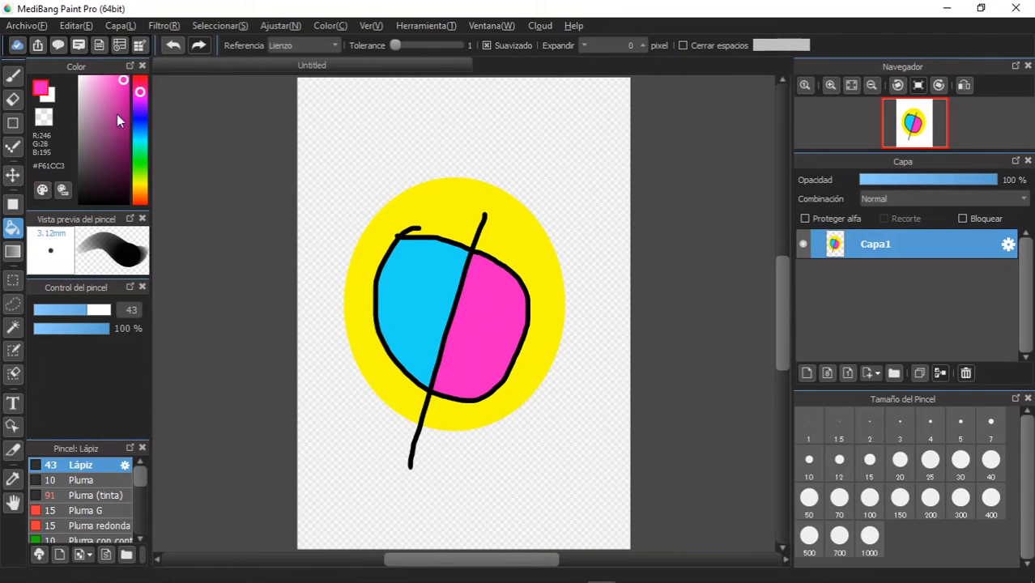
- Bucket-fill the yellow ring around the black loop with #F61C51 red
drag(141, 86, 141, 83)
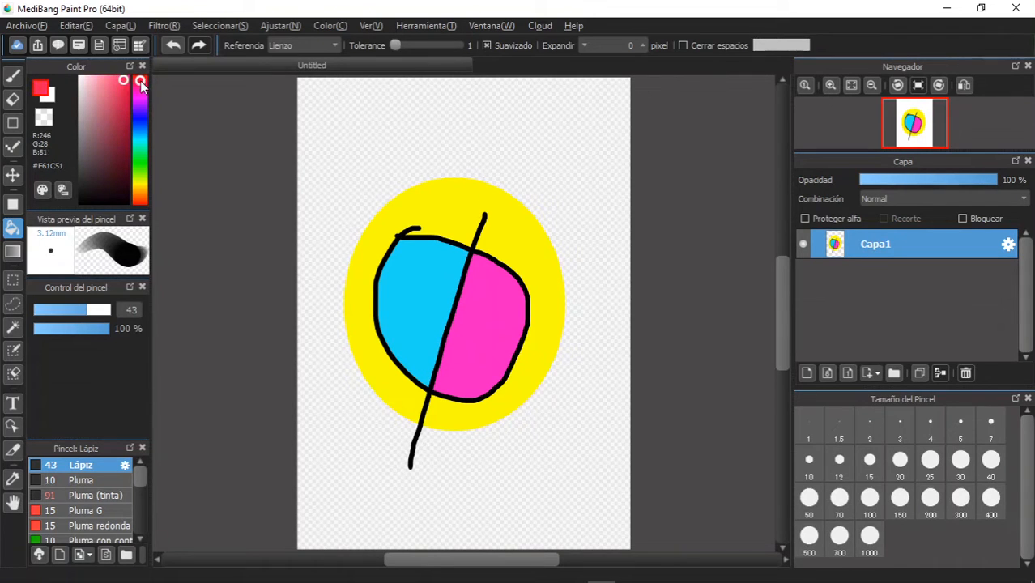
click(463, 205)
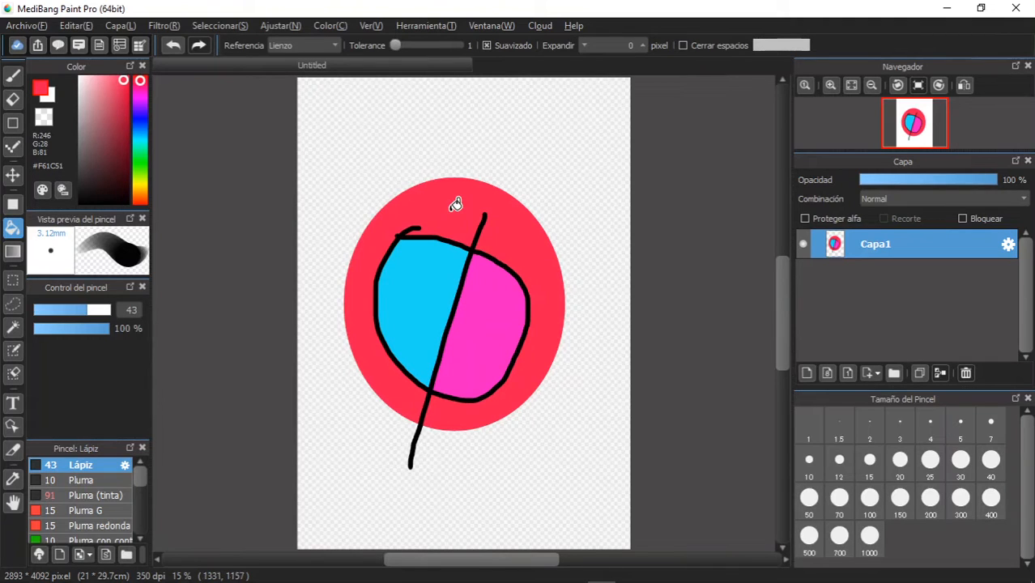
- Undo the bucket fills and both black strokes, back to the plain yellow ellipse
click(173, 46)
click(173, 46)
click(173, 46)
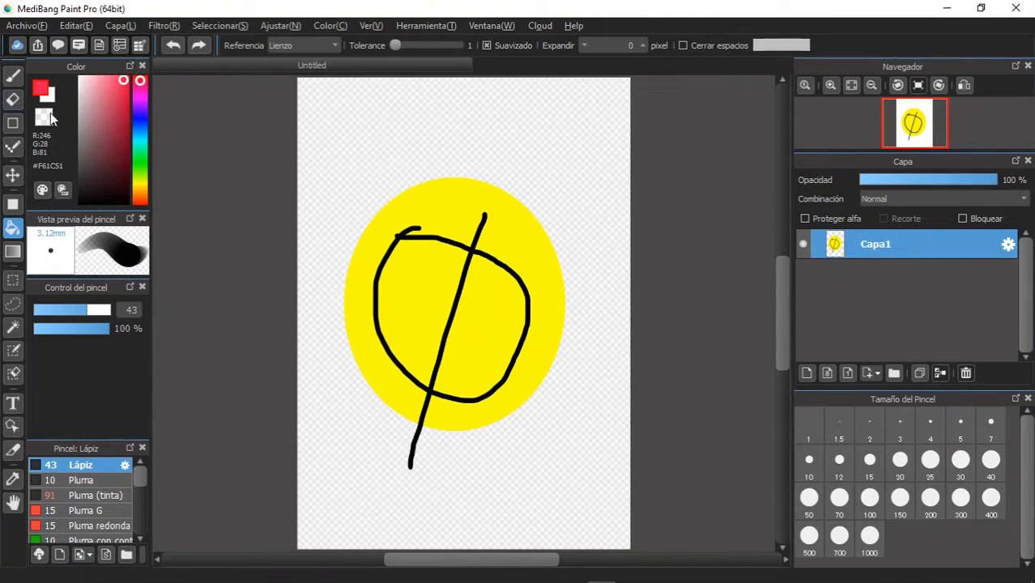
click(166, 50)
click(167, 49)
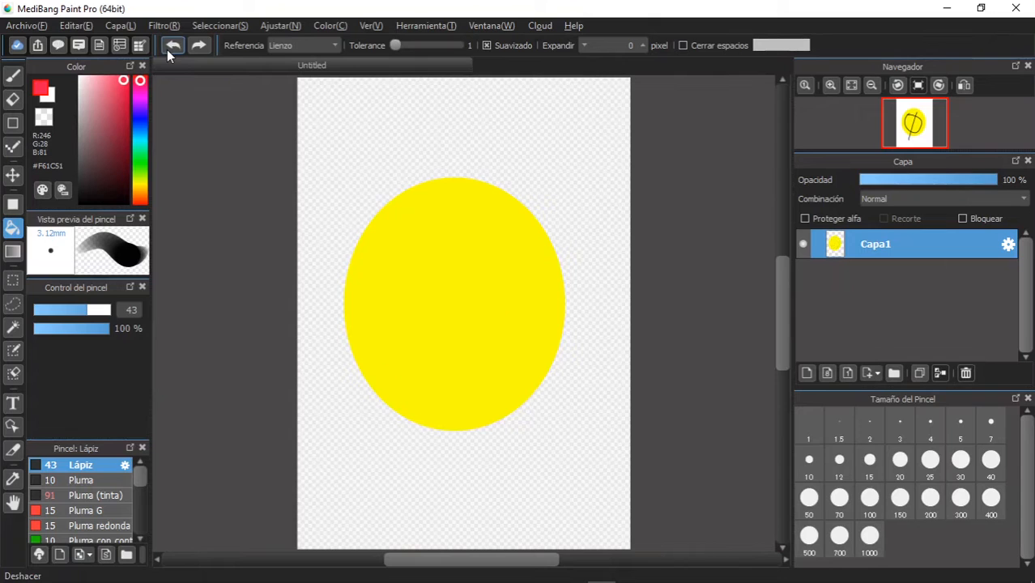
- Draw a black loop with a small gap at its top inside the ellipse and a slanted line across it, using the size 43 Lápiz brush
click(12, 75)
drag(108, 194, 161, 257)
mouse_move(417, 222)
mouse_down()
mouse_move(367, 275)
mouse_move(376, 344)
mouse_move(460, 399)
mouse_move(513, 366)
mouse_move(515, 270)
mouse_move(429, 229)
mouse_up()
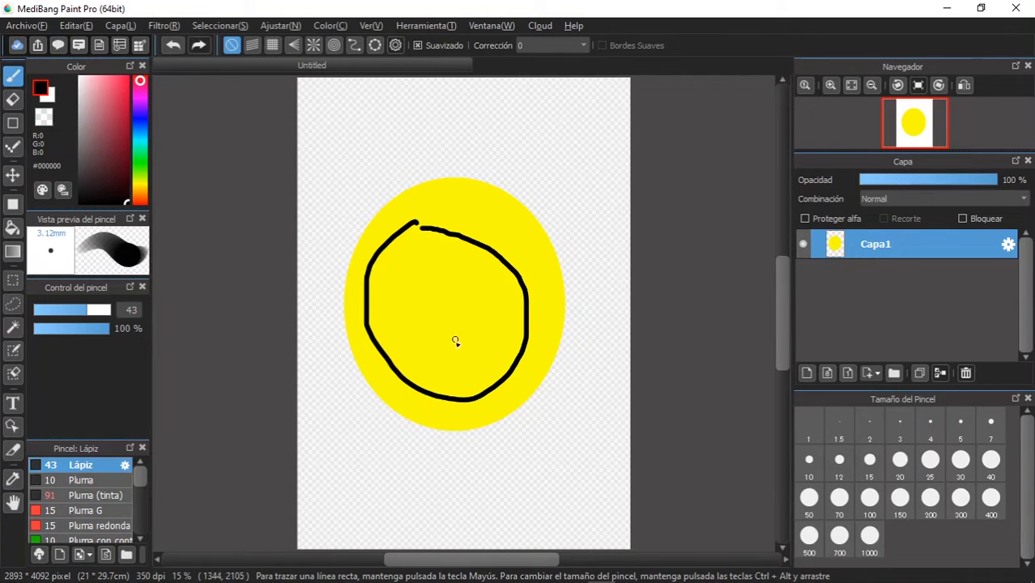
drag(489, 198, 378, 501)
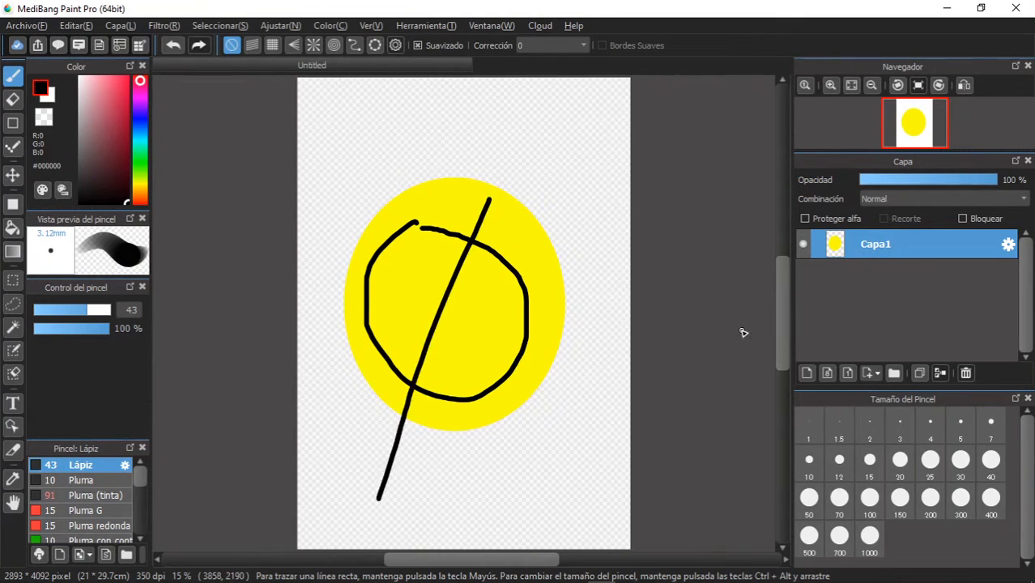
- Bucket-fill the loop's closed right half with #4545E1 blue and its open left half with #E1457B pink
click(13, 229)
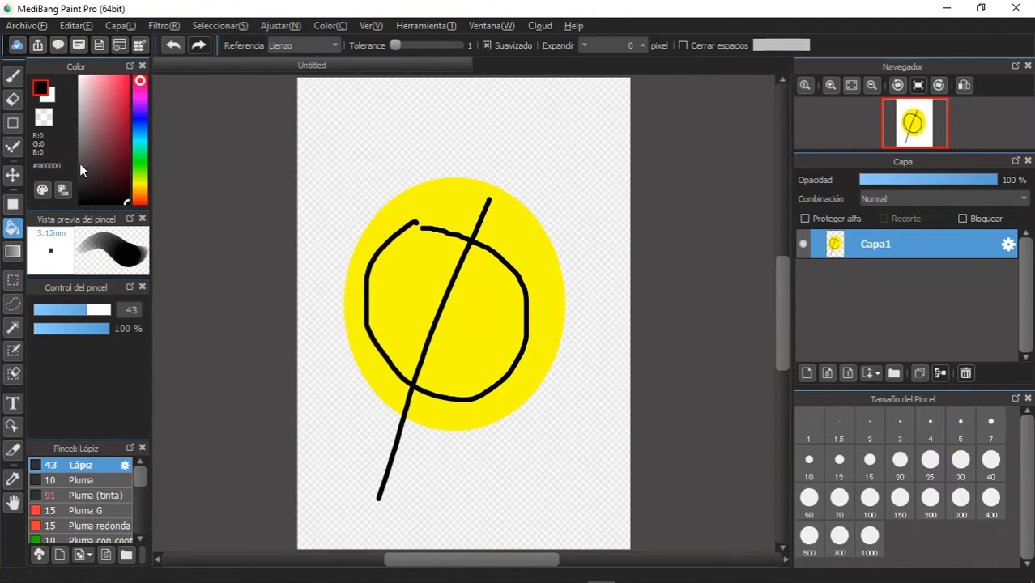
click(139, 118)
click(114, 90)
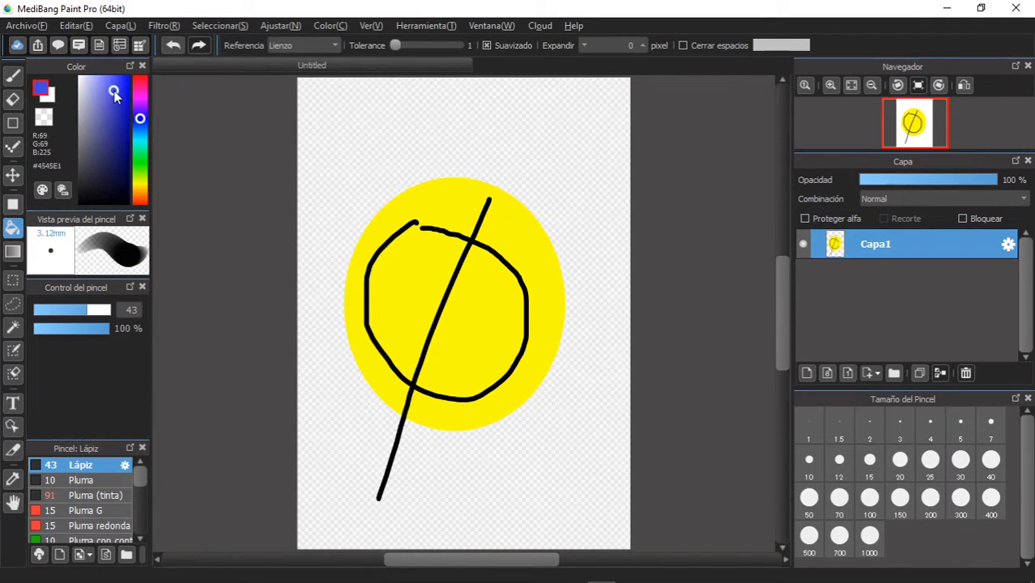
click(485, 322)
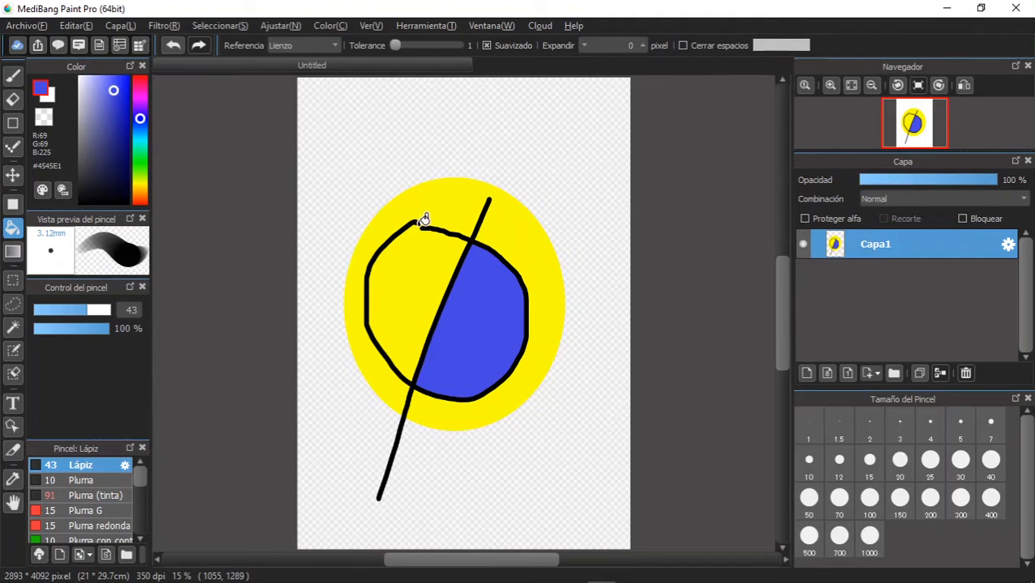
click(143, 83)
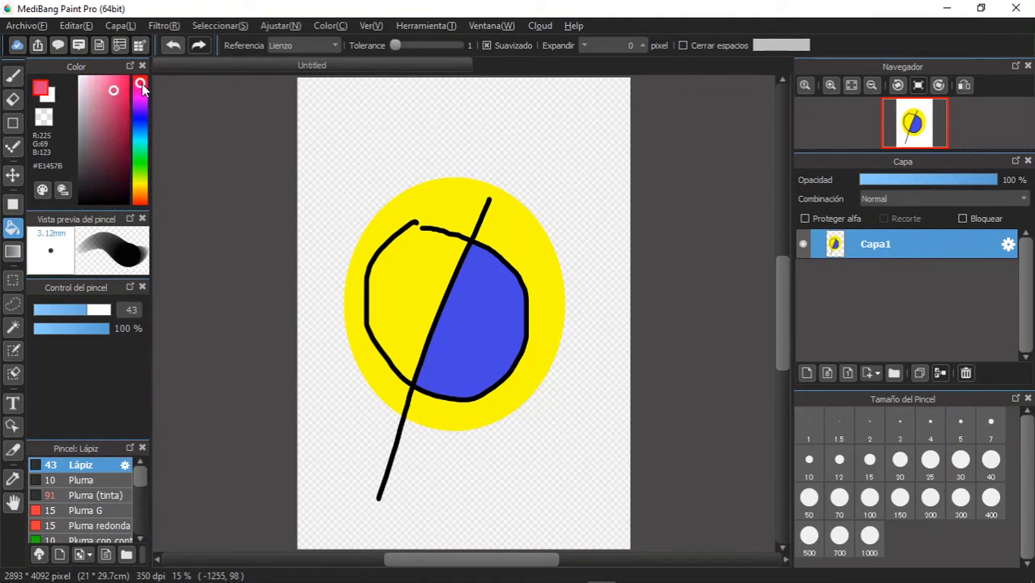
click(406, 284)
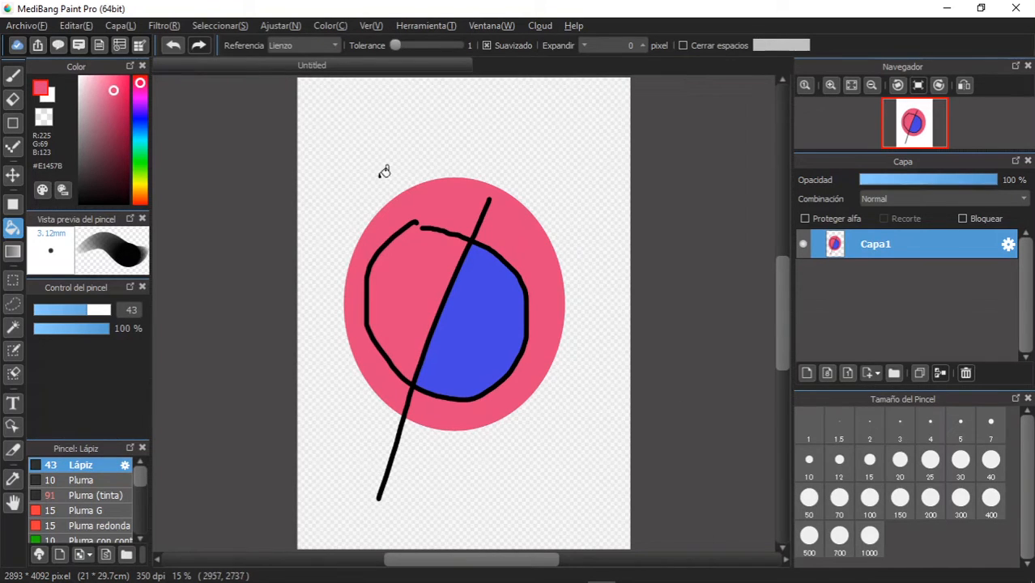
- Set the foreground colour to #E90000 red and the background colour to #59FF00 green
click(38, 93)
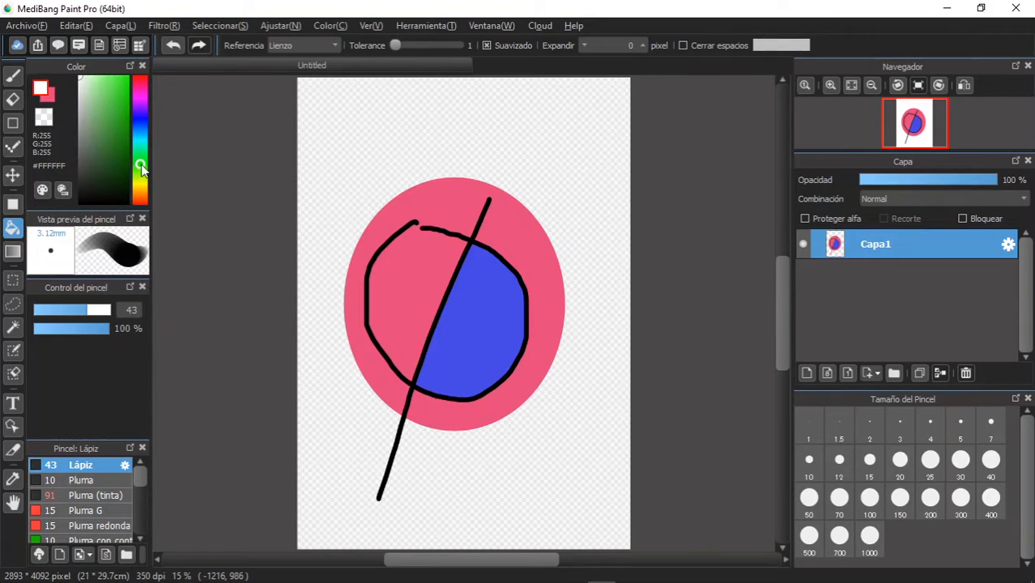
click(45, 95)
click(44, 95)
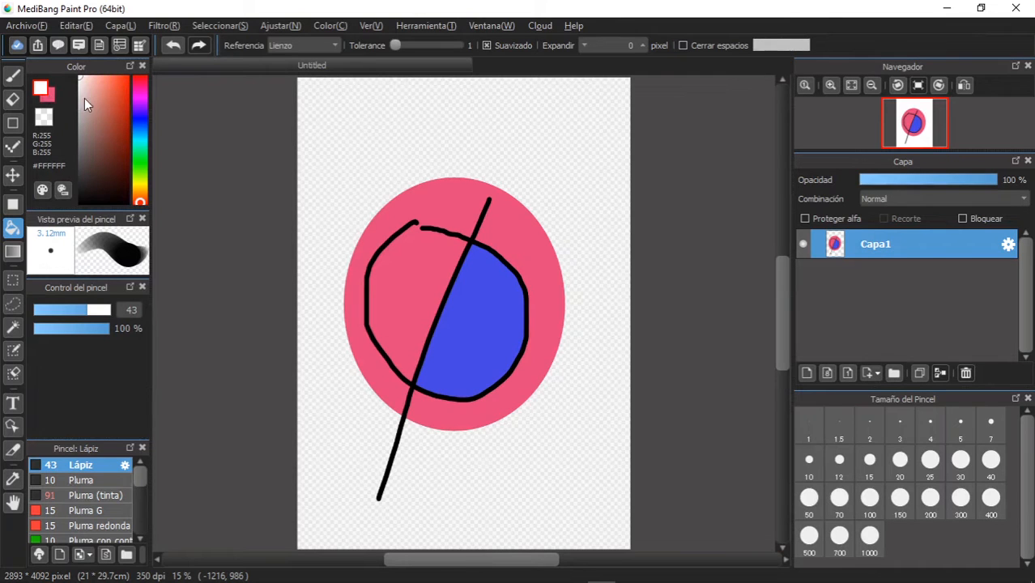
click(141, 170)
drag(110, 123, 127, 76)
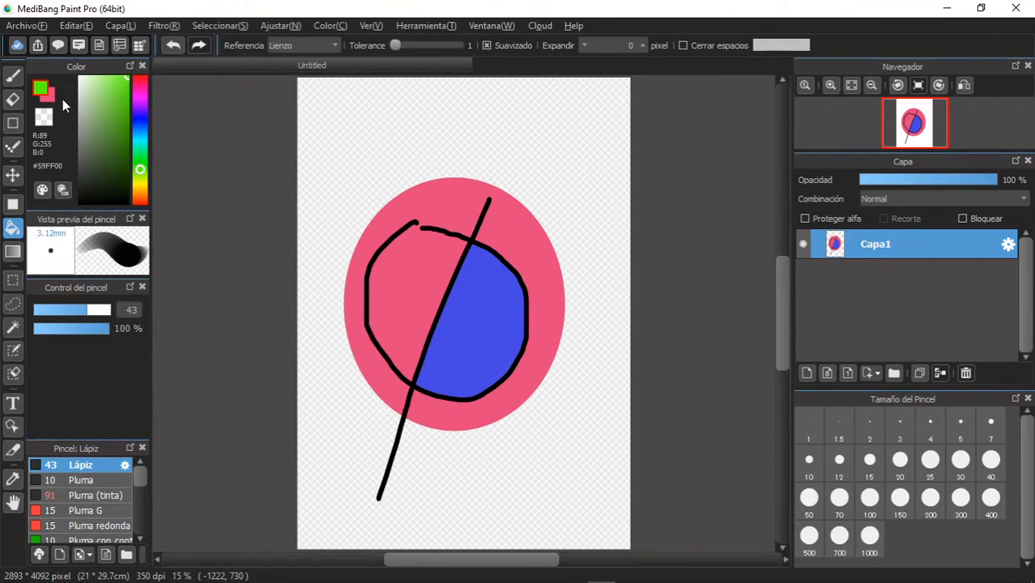
click(49, 96)
click(143, 81)
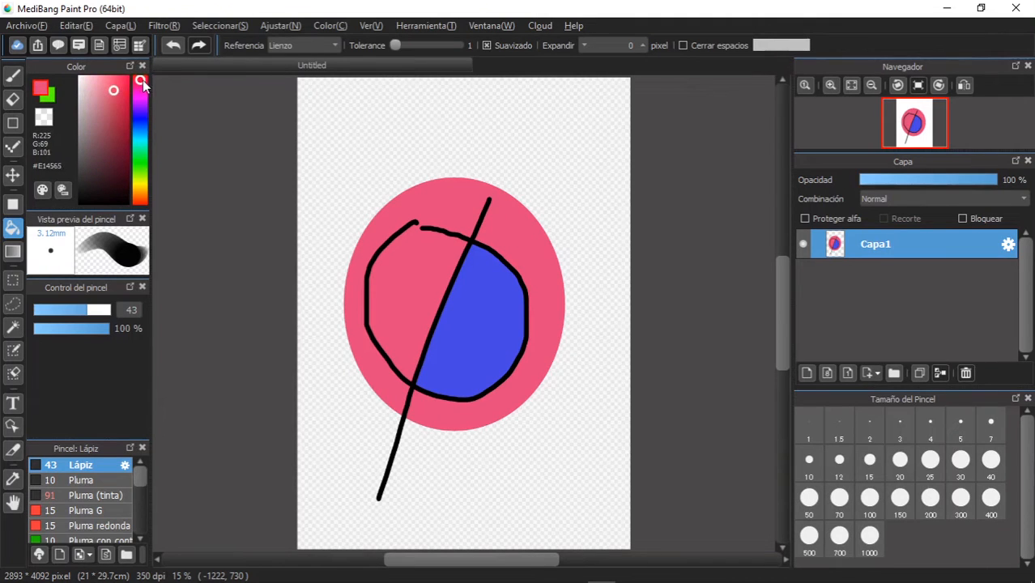
drag(124, 86, 128, 87)
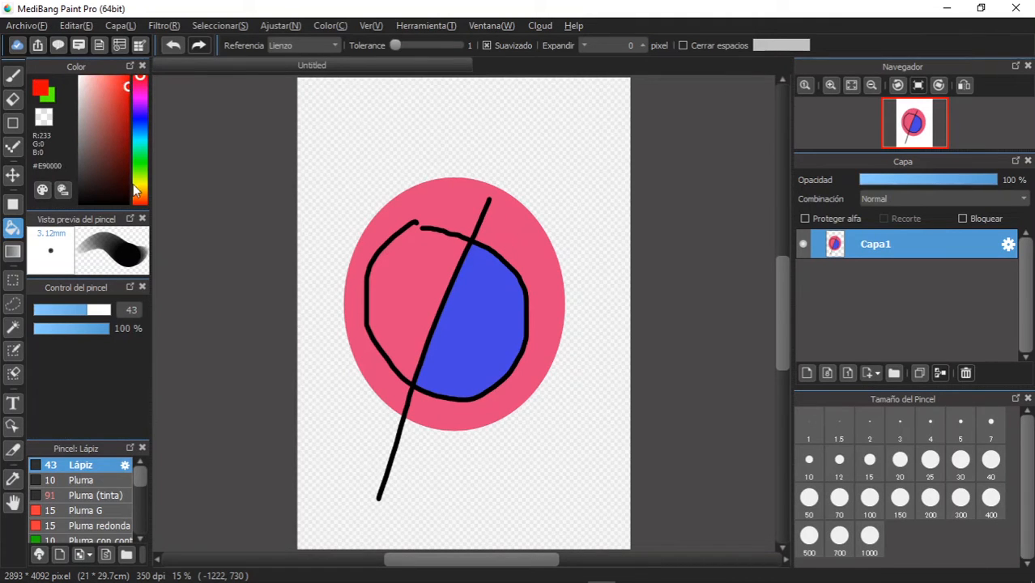
- Apply a linear Frontal - Fondo gradient diagonally across the canvas from the upper-left to the lower-right area
click(12, 252)
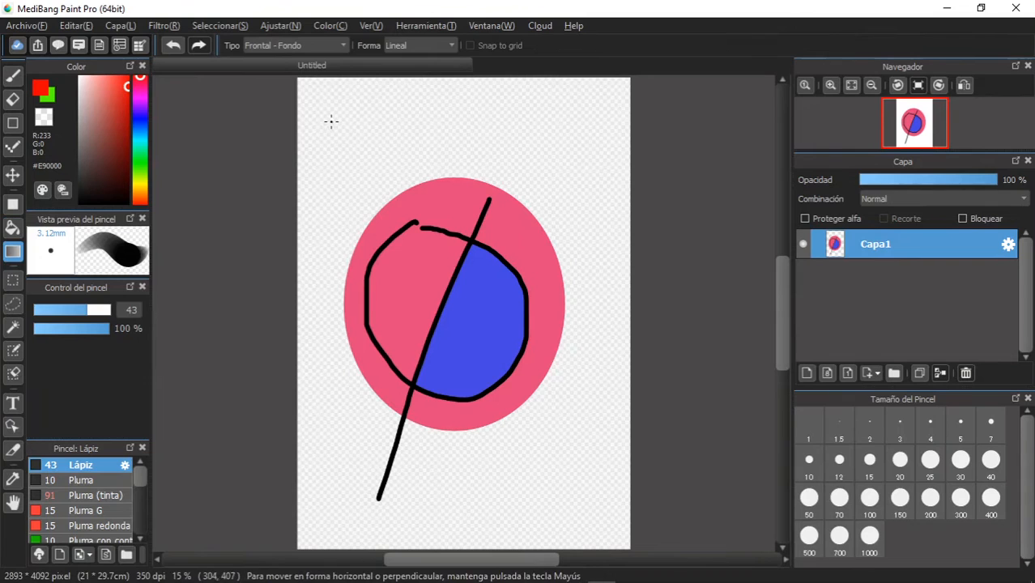
drag(325, 119, 580, 481)
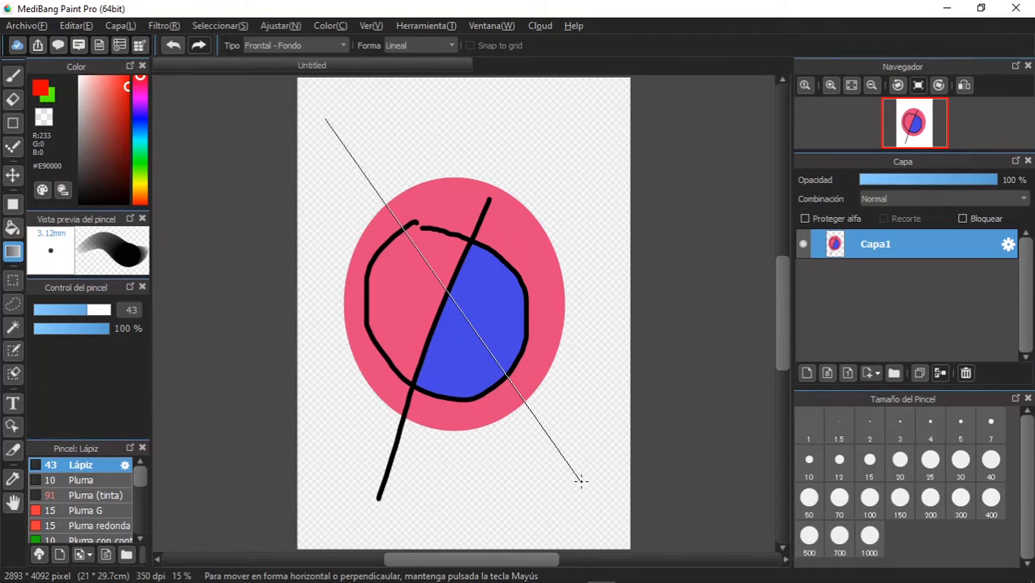
drag(580, 481, 579, 479)
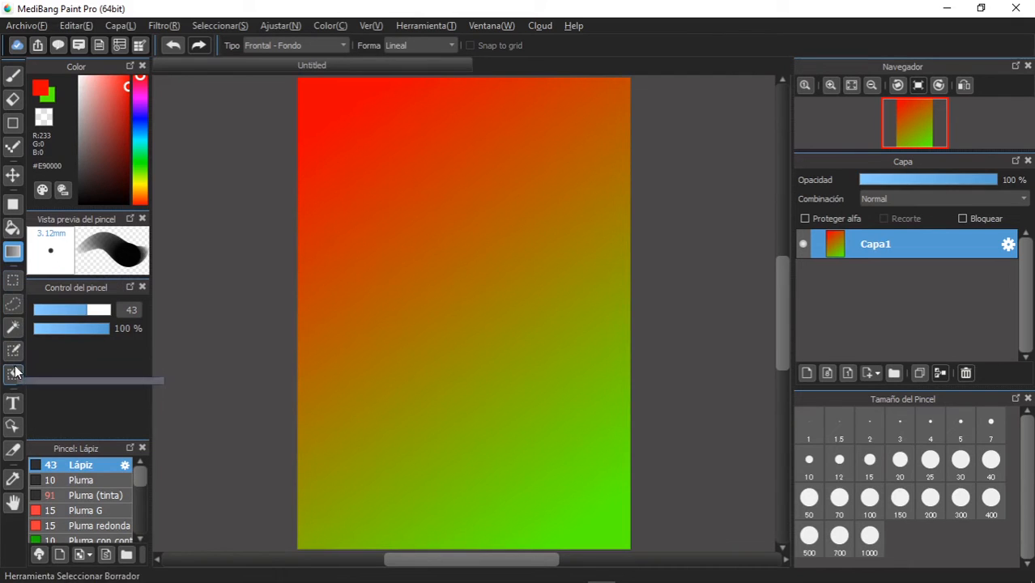
click(10, 288)
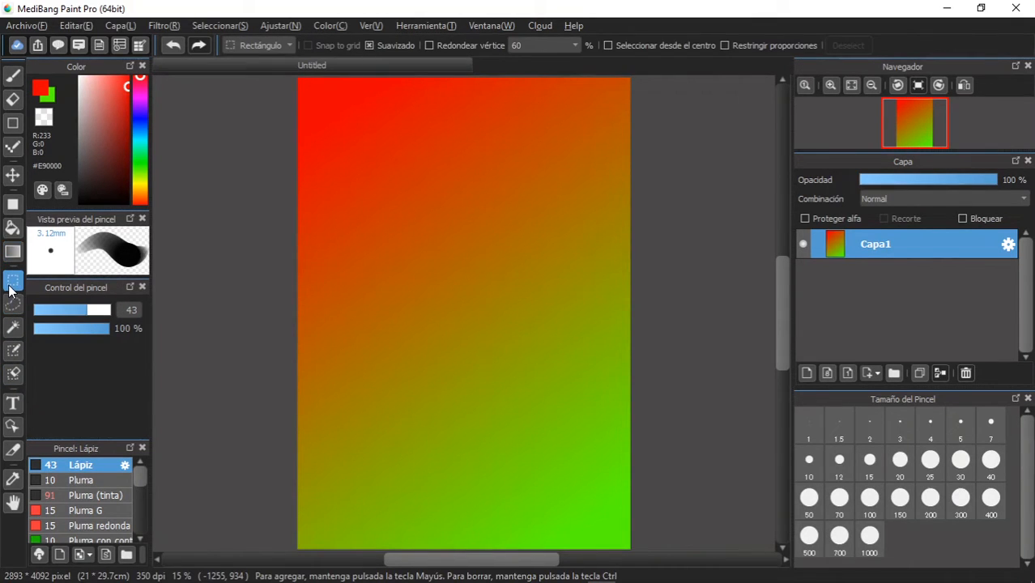
click(272, 44)
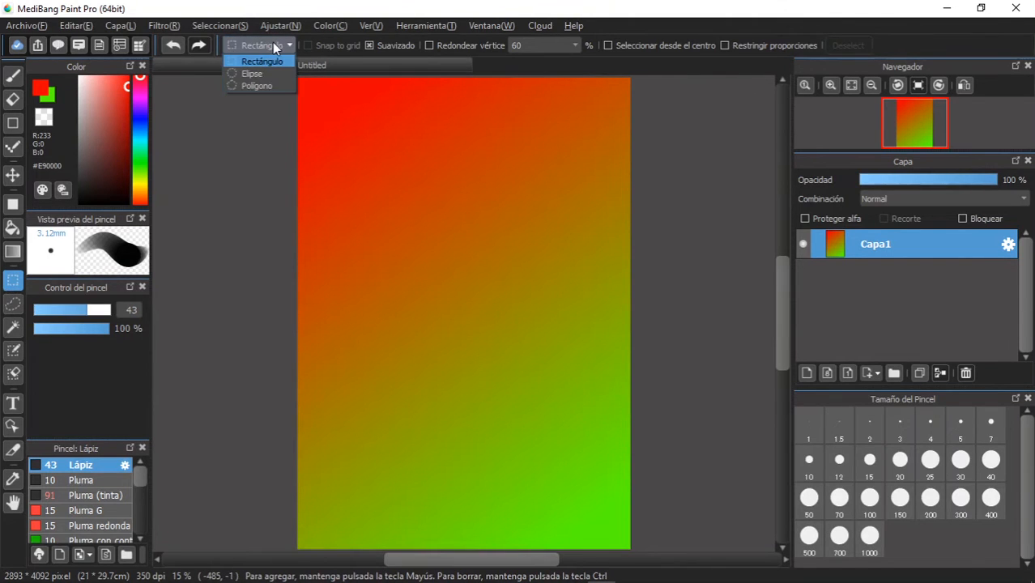
click(272, 44)
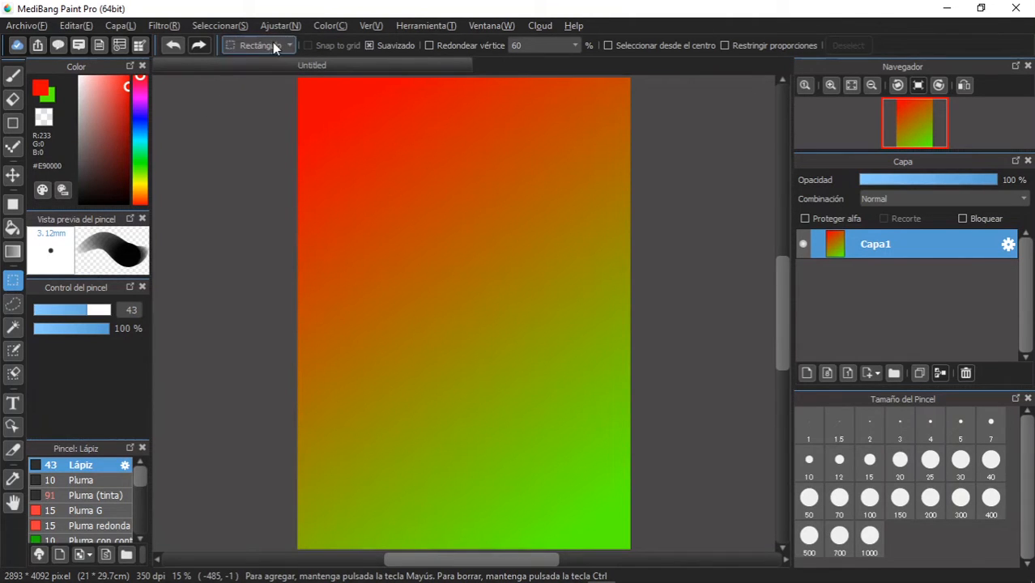
- Lasso a wavy freeform area down the middle of the gradient, then delete its contents and undo the deletion
click(12, 304)
mouse_move(462, 152)
mouse_down()
mouse_move(391, 170)
mouse_move(413, 263)
mouse_move(385, 334)
mouse_move(463, 430)
mouse_move(530, 465)
mouse_move(574, 371)
mouse_move(528, 315)
mouse_move(564, 202)
mouse_move(534, 165)
mouse_move(463, 153)
mouse_up()
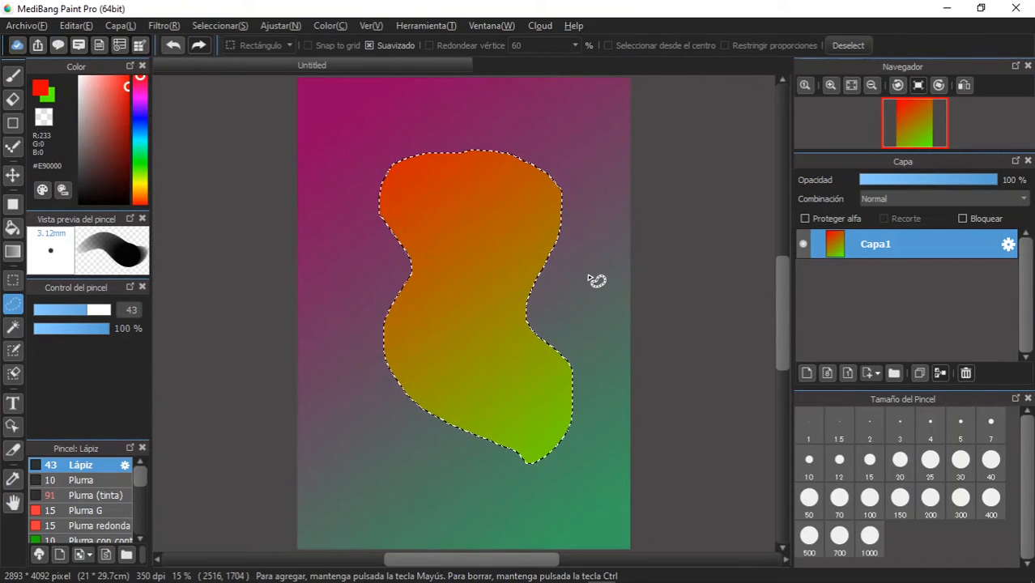
key(Delete)
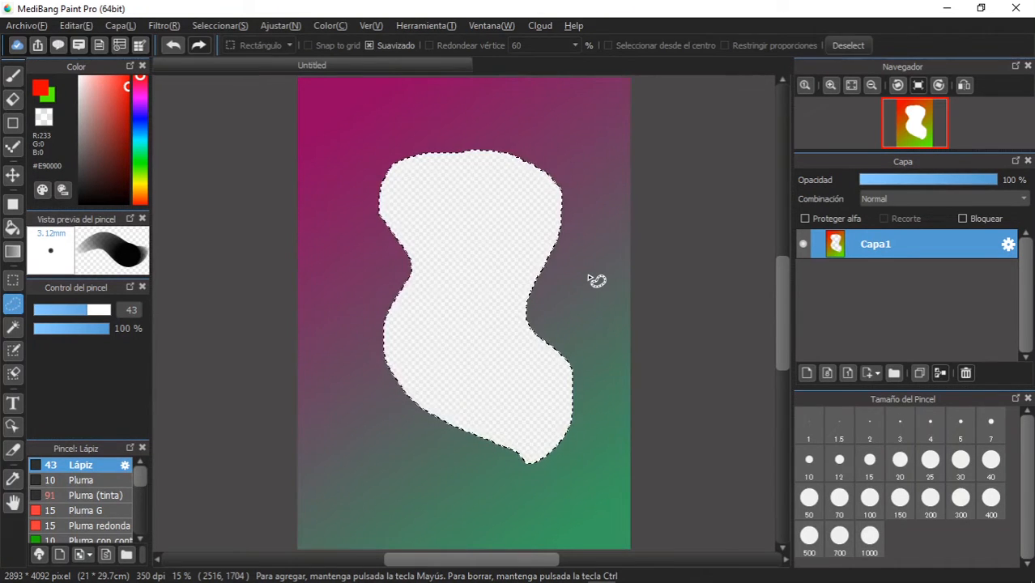
click(167, 47)
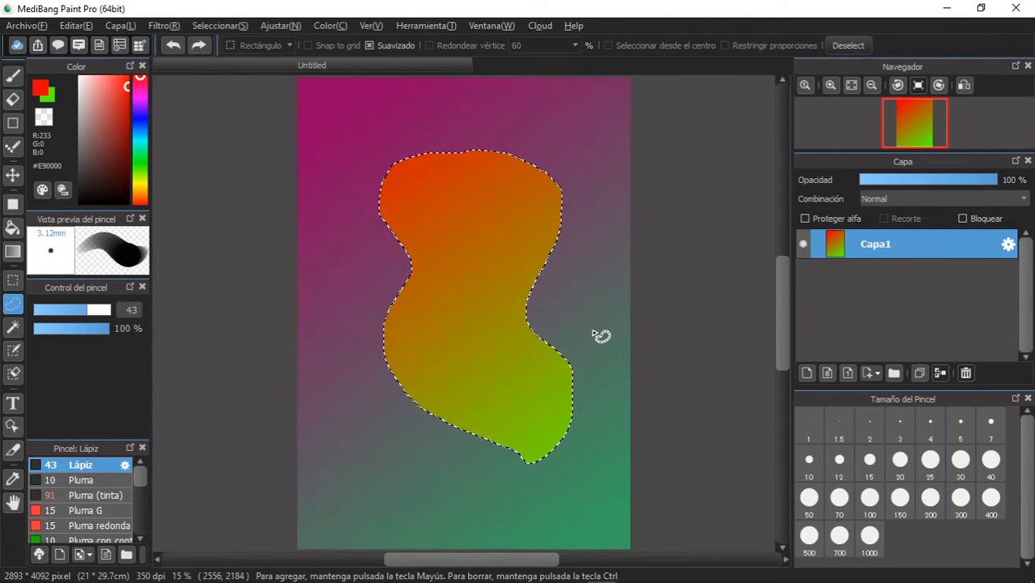
- Transfer the lassoed piece to a new layer by cutting it out, clearing the selection and pasting it
key(Delete)
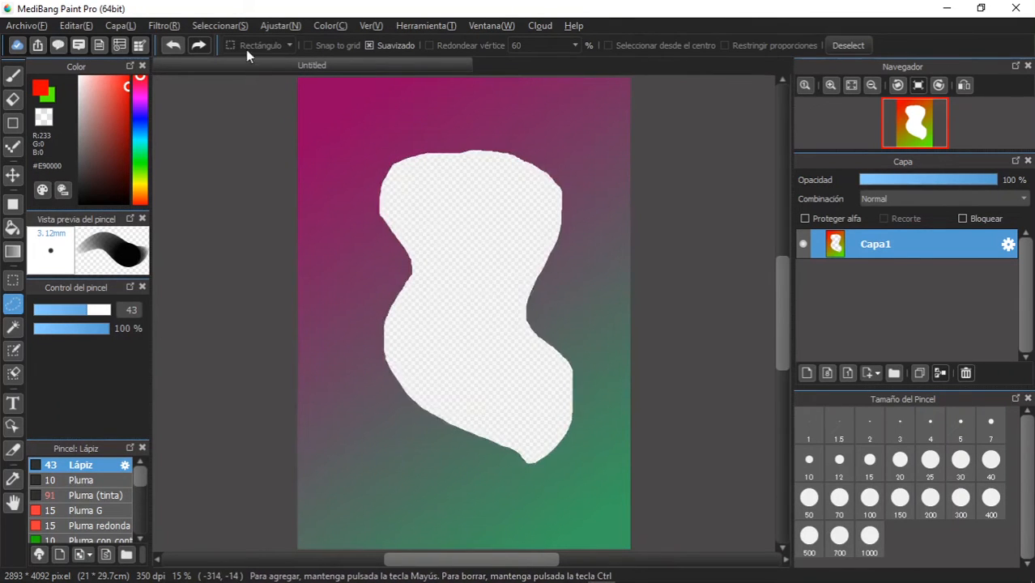
click(217, 29)
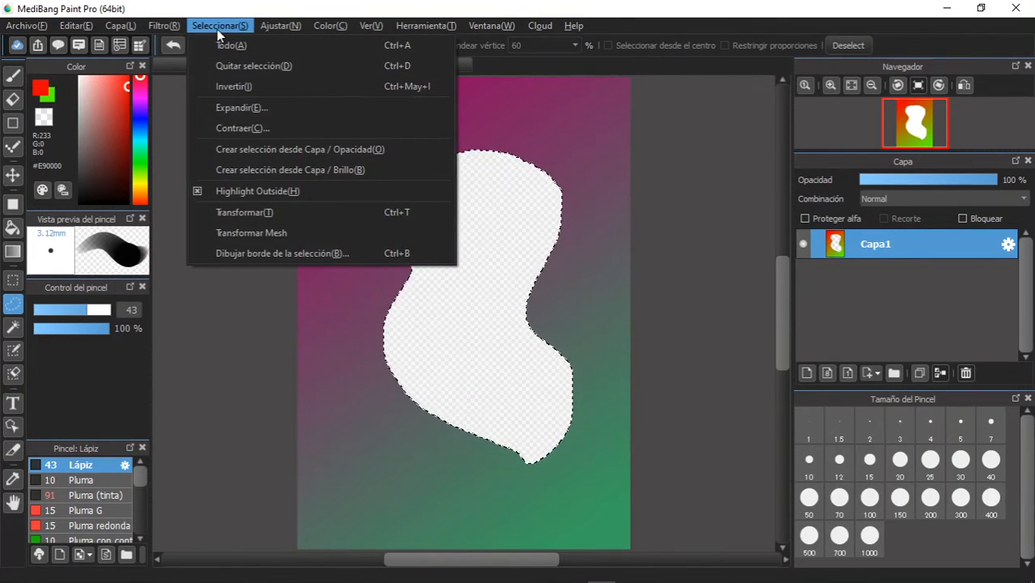
click(231, 61)
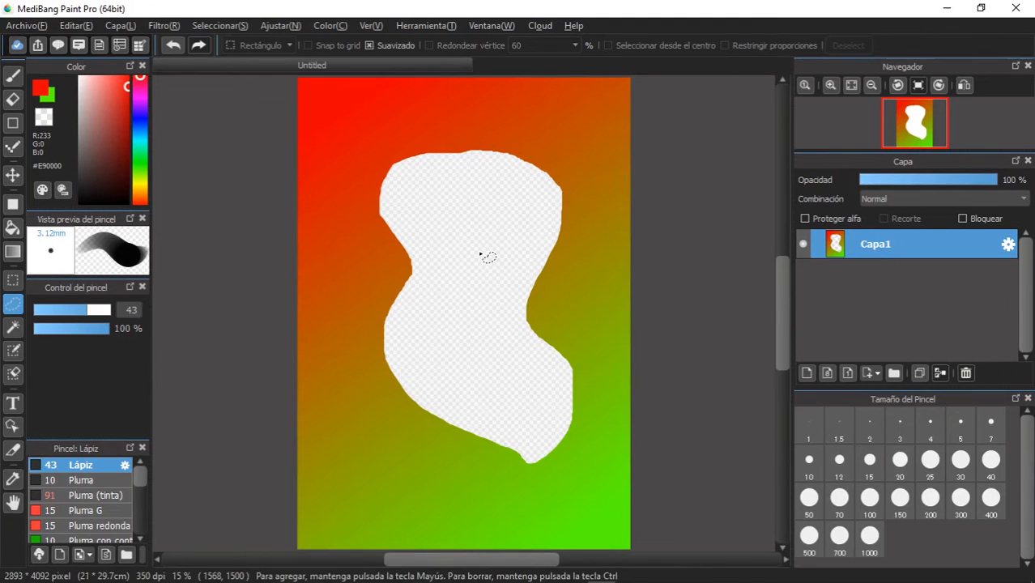
key(ctrl+v)
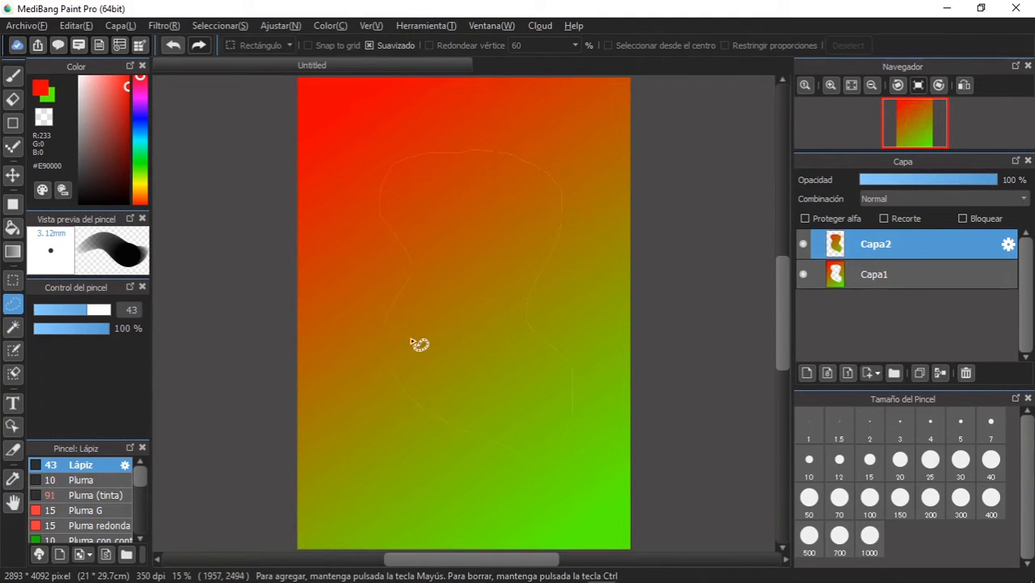
- Move the pasted piece on Capa2 slightly left of and below the hole it was cut from
click(12, 175)
drag(478, 283, 452, 344)
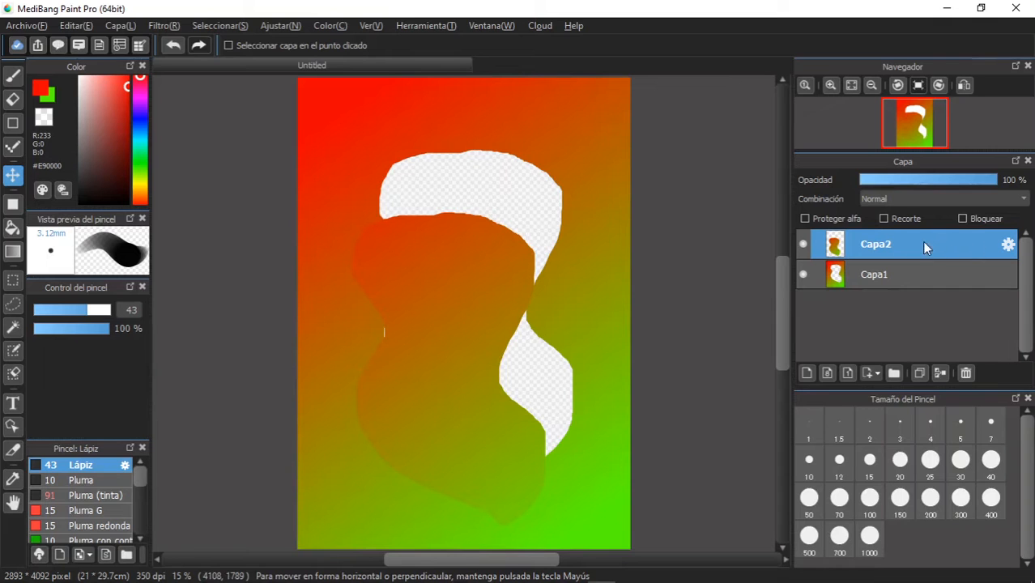
mouse_move(444, 397)
mouse_down()
mouse_move(485, 255)
mouse_move(434, 393)
mouse_move(449, 379)
mouse_move(479, 303)
mouse_move(425, 400)
mouse_move(450, 335)
mouse_move(453, 344)
mouse_up()
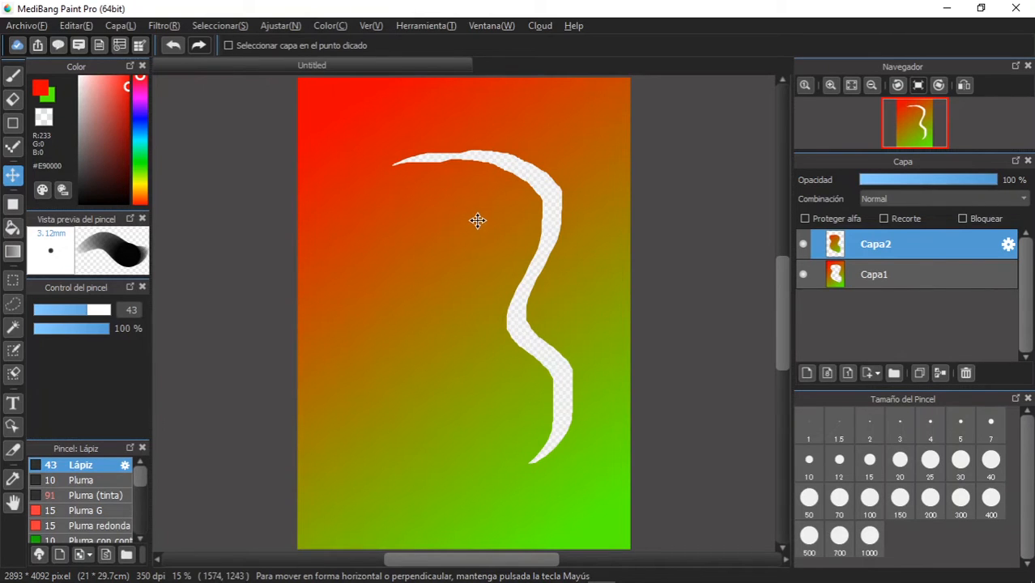
- Transform the piece on Capa2: shrink it, rotate it and place it inside the upper part of the hole
key(ctrl+t)
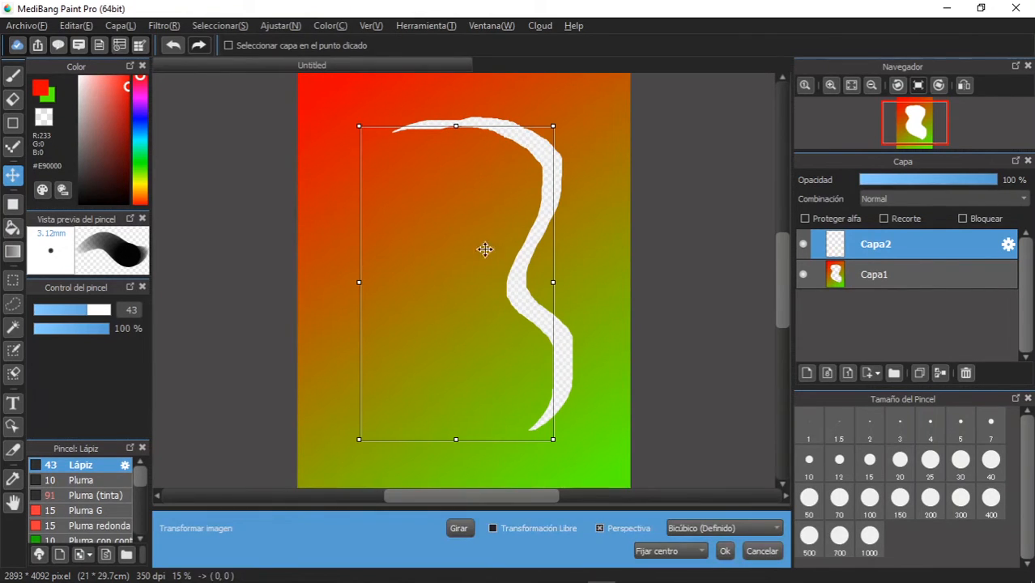
mouse_move(557, 127)
mouse_down()
mouse_move(666, 37)
mouse_move(520, 227)
mouse_up()
drag(522, 354, 550, 307)
drag(463, 293, 483, 204)
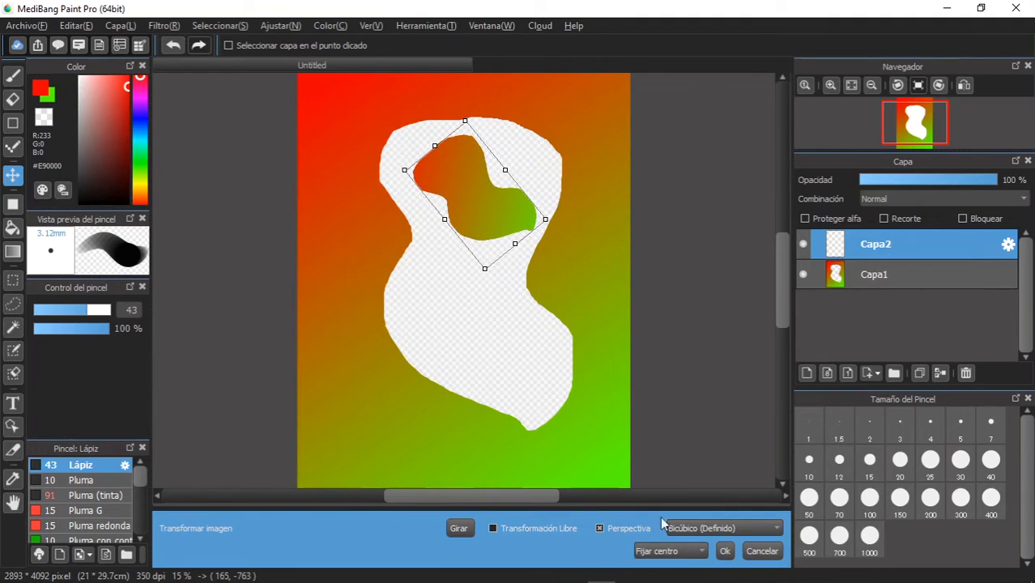
click(725, 551)
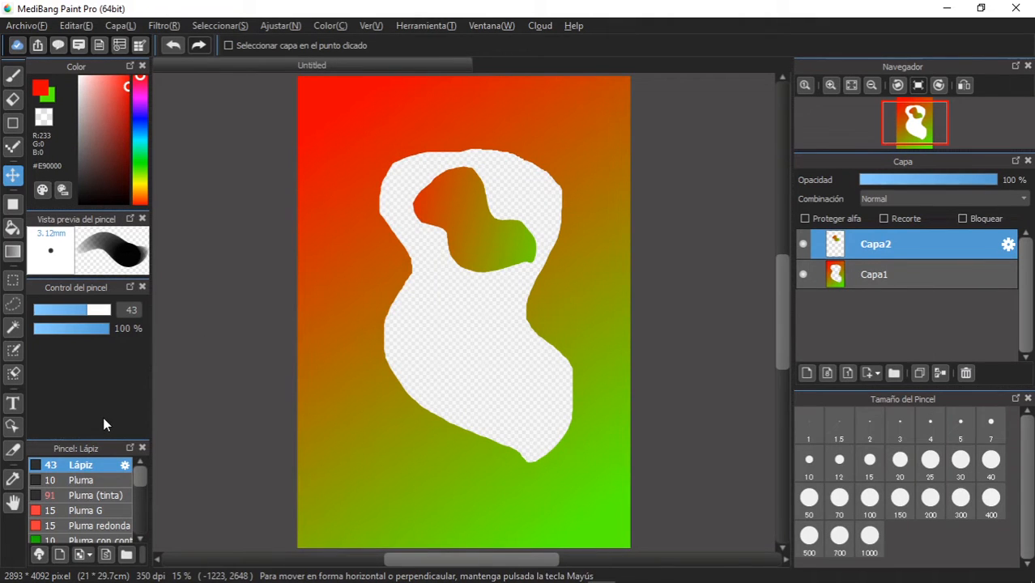
- Start a text object near the canvas's lower-left corner and choose the font FOT-コミックレゲエ Std
click(12, 402)
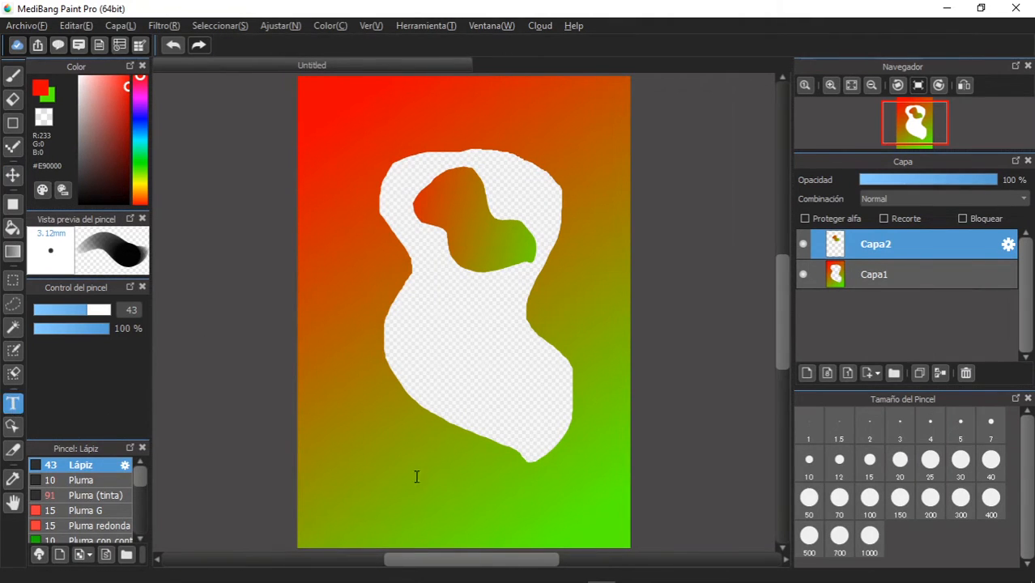
click(331, 487)
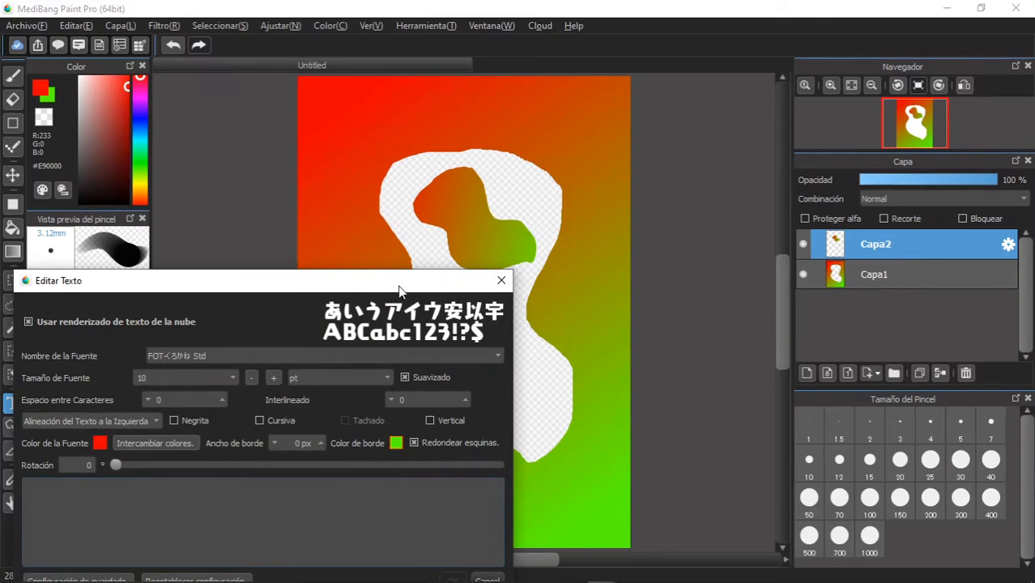
drag(400, 291, 559, 136)
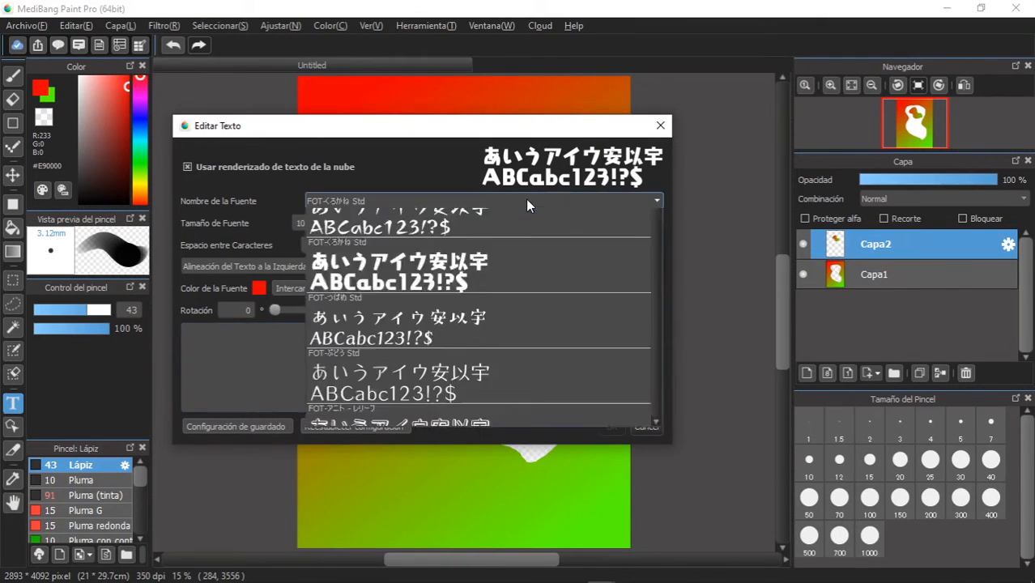
click(525, 200)
scroll(511, 314, down, 2)
scroll(512, 314, down, 3)
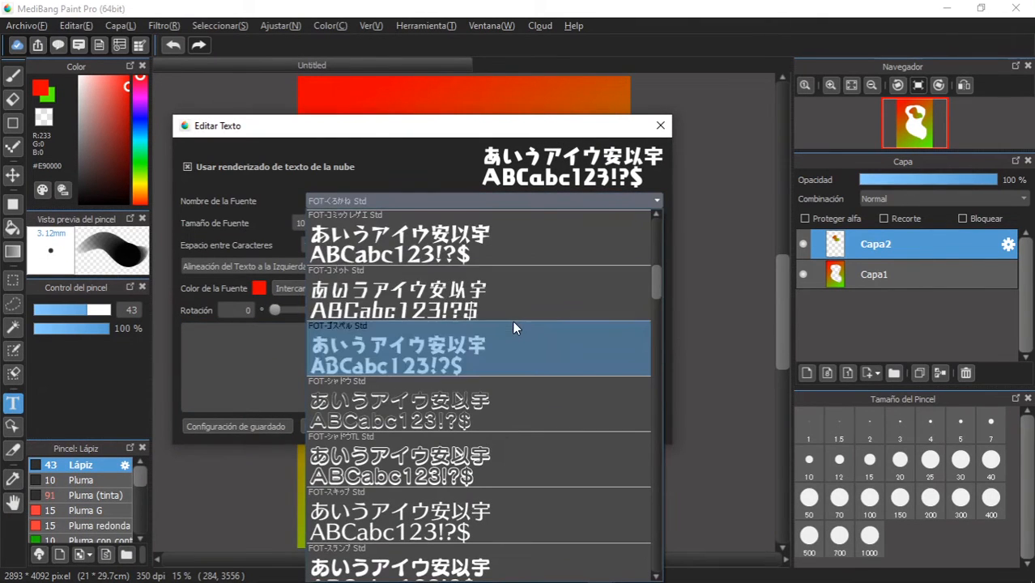
click(505, 254)
- Set the font colour to black (#000000) and enter the text "TEXTO"
click(258, 287)
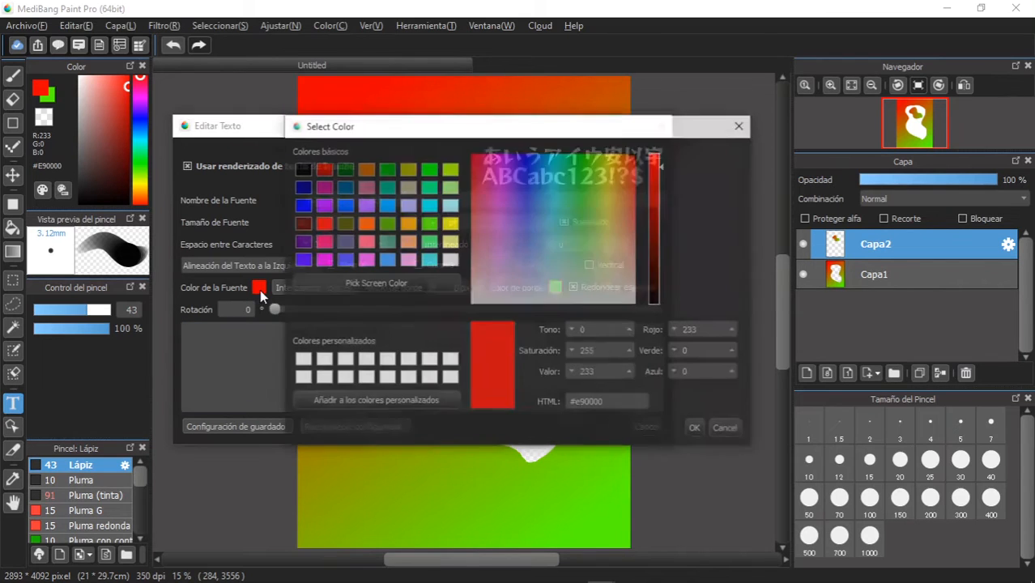
click(303, 171)
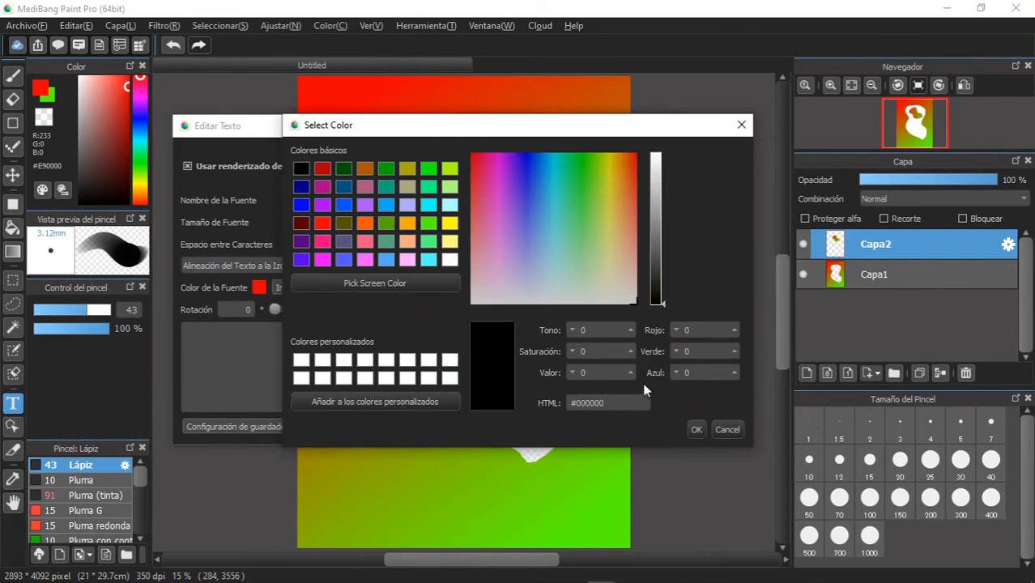
click(695, 429)
click(301, 343)
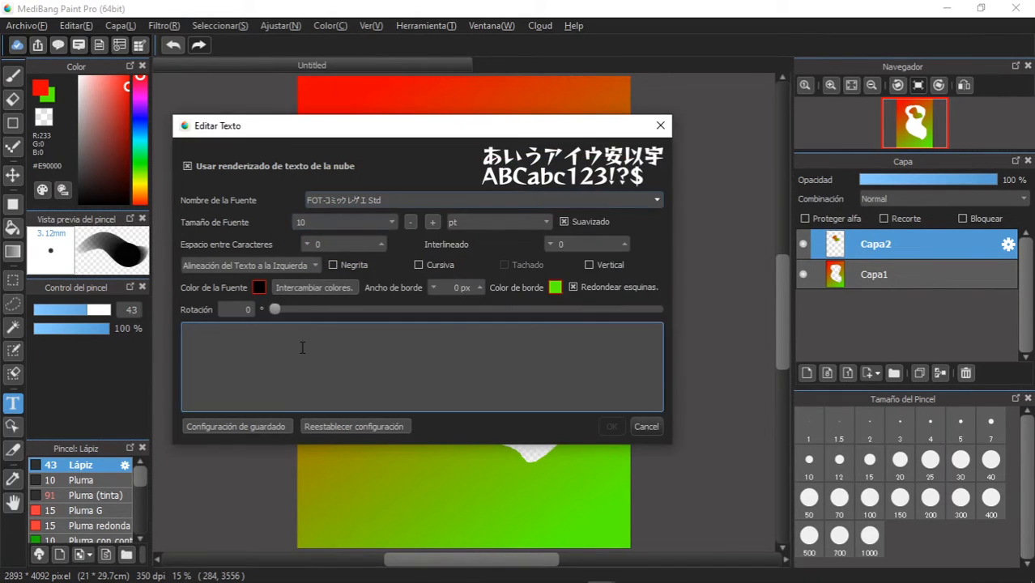
text(TE)
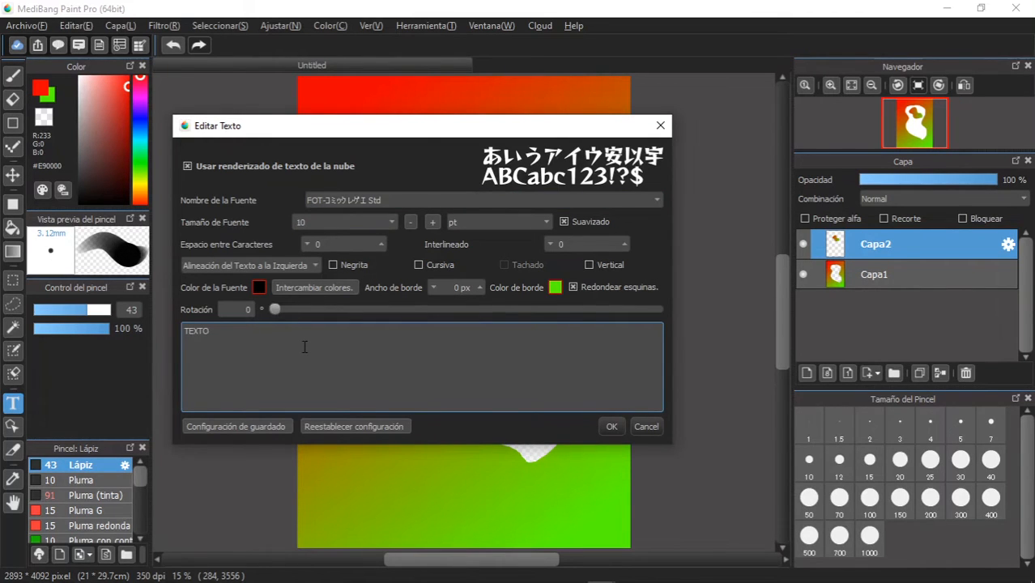
text(XTO)
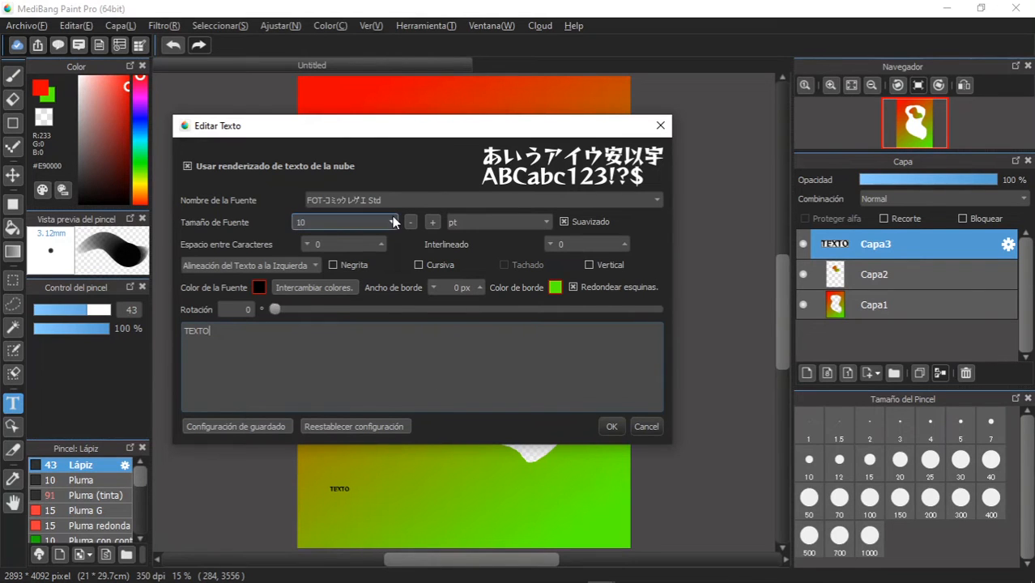
- Set the text size to 60 pt, accept the text and move it up towards the middle of the canvas
click(391, 222)
click(343, 297)
click(390, 223)
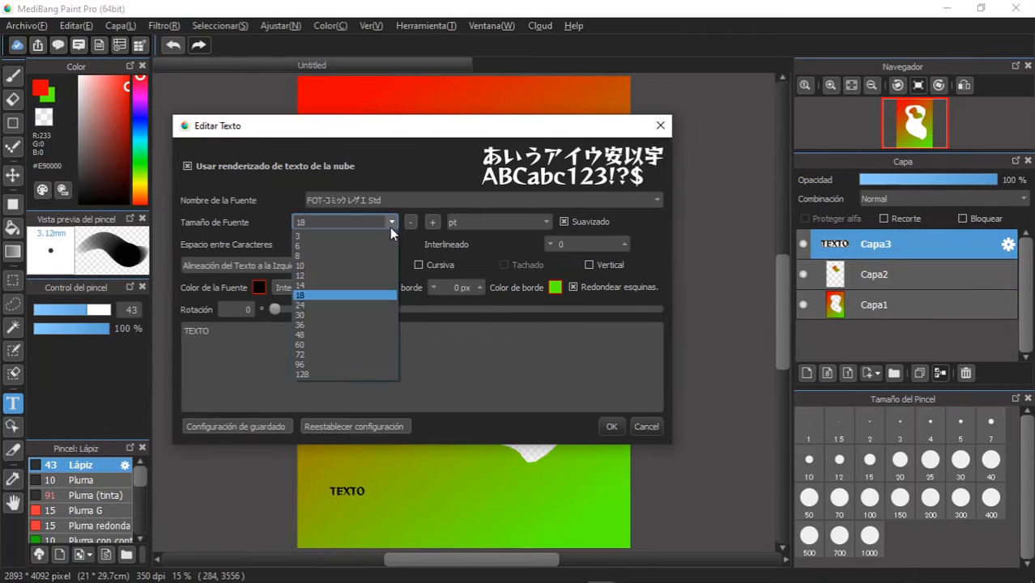
click(374, 333)
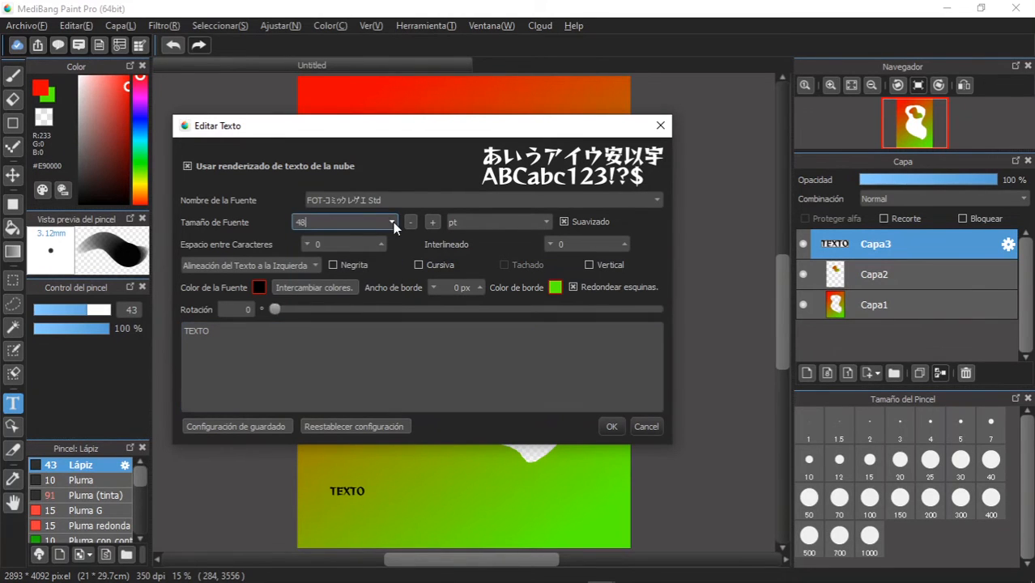
click(392, 222)
click(371, 343)
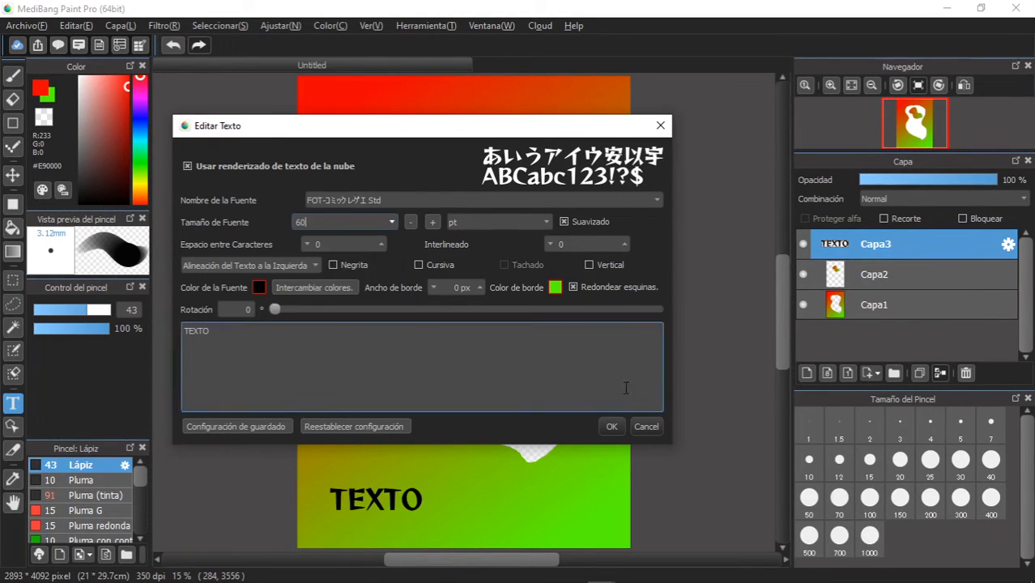
click(612, 428)
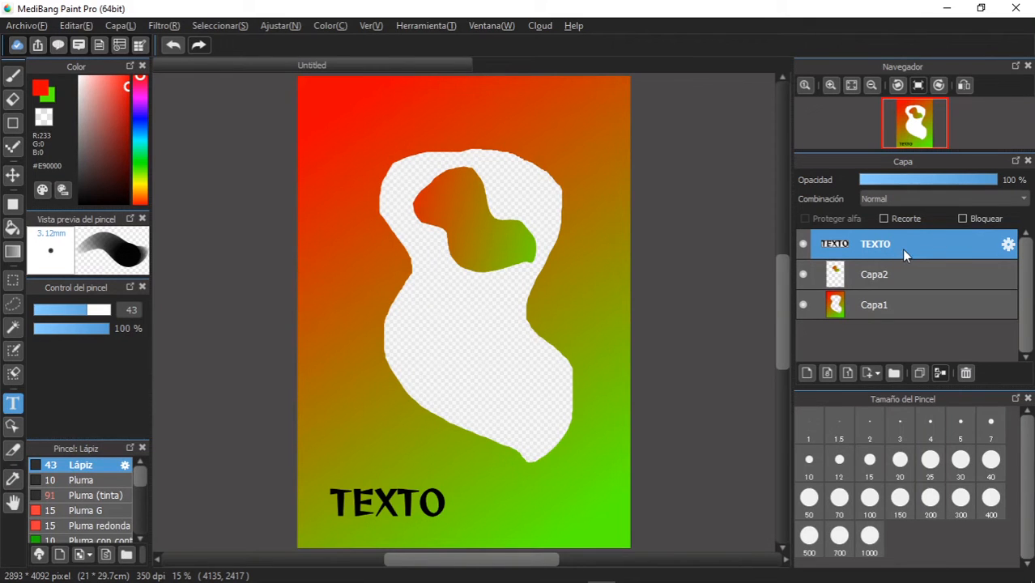
click(13, 177)
drag(382, 451, 453, 280)
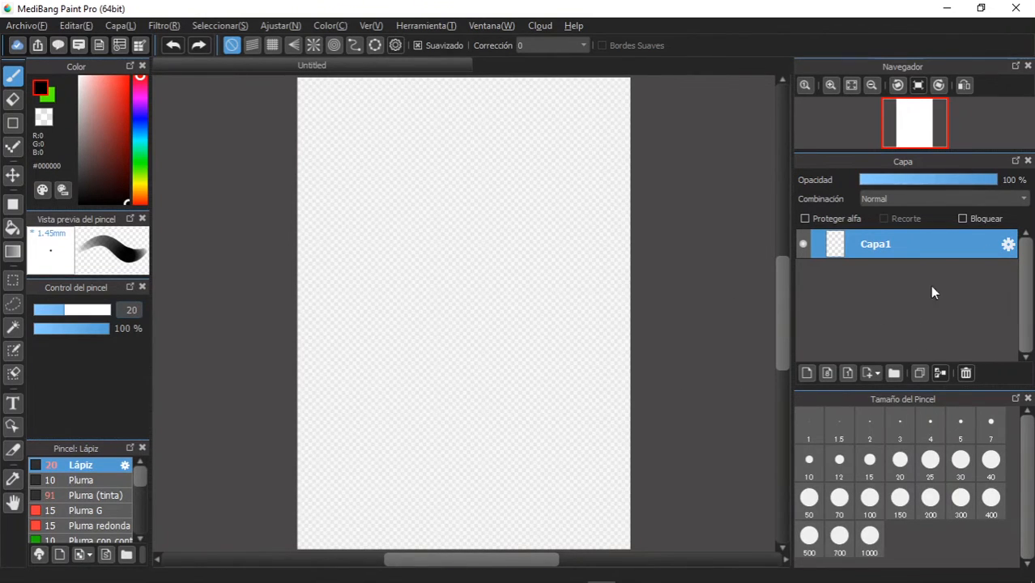
- Add two layers above Capa1 and paint a thick red (#FF0000) zigzag on Capa3 with the Lápiz brush at size 190
click(807, 374)
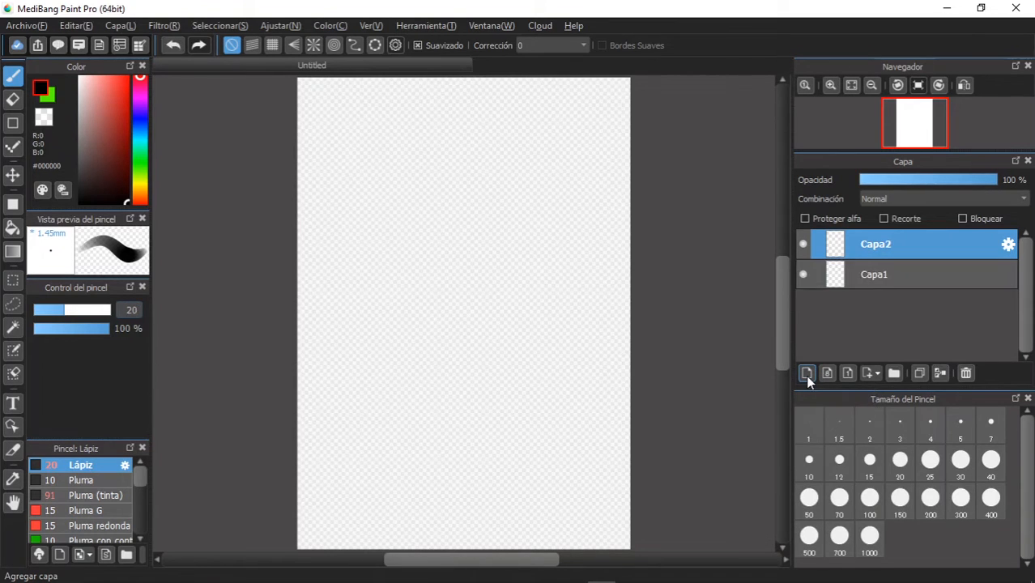
click(806, 375)
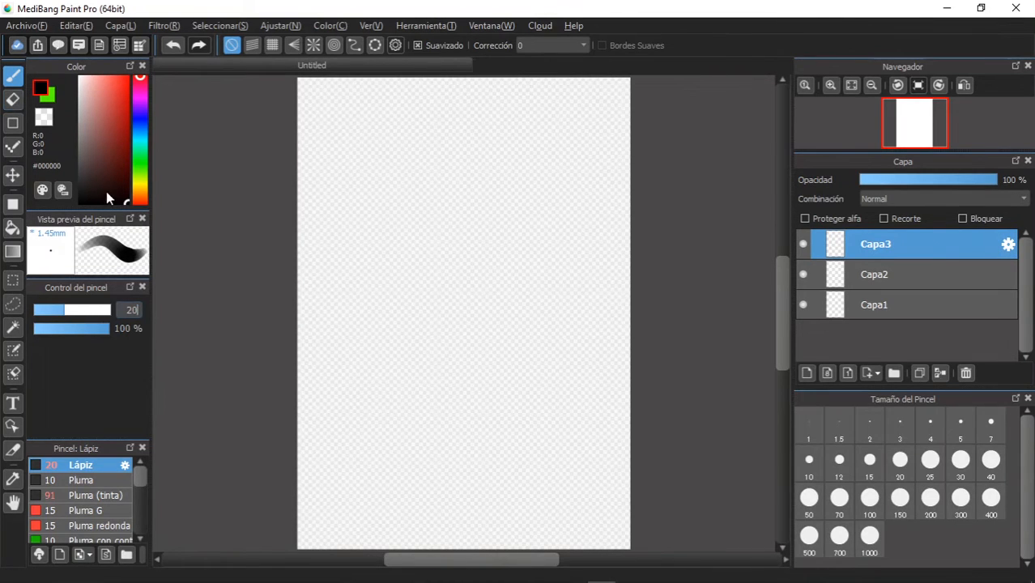
drag(120, 129, 143, 77)
drag(83, 314, 116, 309)
mouse_move(518, 191)
mouse_down()
mouse_move(419, 208)
mouse_move(387, 258)
mouse_move(483, 288)
mouse_move(514, 346)
mouse_move(398, 357)
mouse_move(335, 410)
mouse_move(408, 455)
mouse_move(468, 445)
mouse_move(511, 486)
mouse_move(427, 505)
mouse_up()
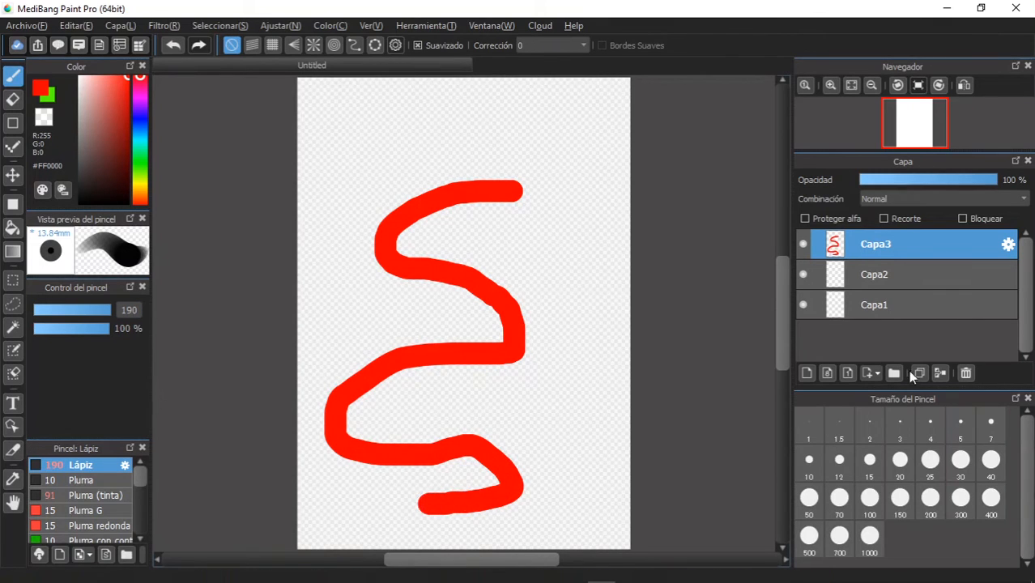
- Paint a blue (#2300FF) stroke down the canvas on Capa2 and a yellow (#E8FF00) zigzag on Capa1
click(915, 276)
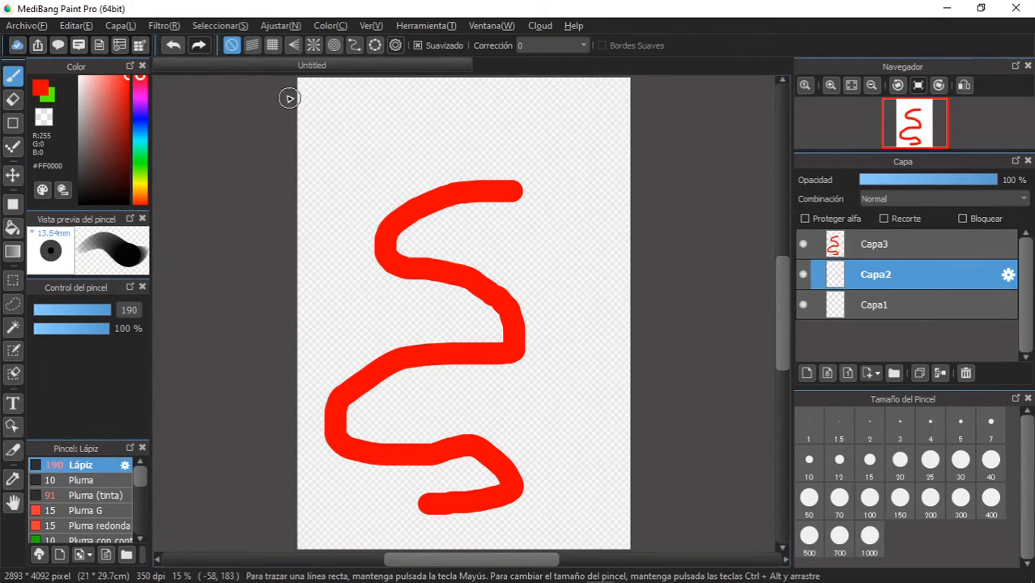
click(140, 115)
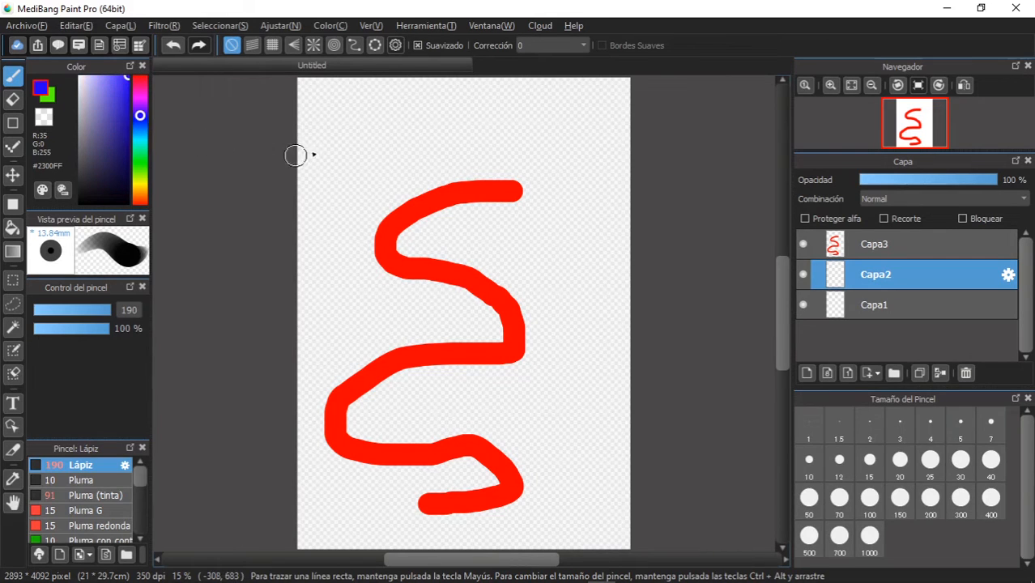
mouse_move(391, 110)
mouse_down()
mouse_move(434, 144)
mouse_move(445, 173)
mouse_move(444, 319)
mouse_move(420, 453)
mouse_move(355, 519)
mouse_up()
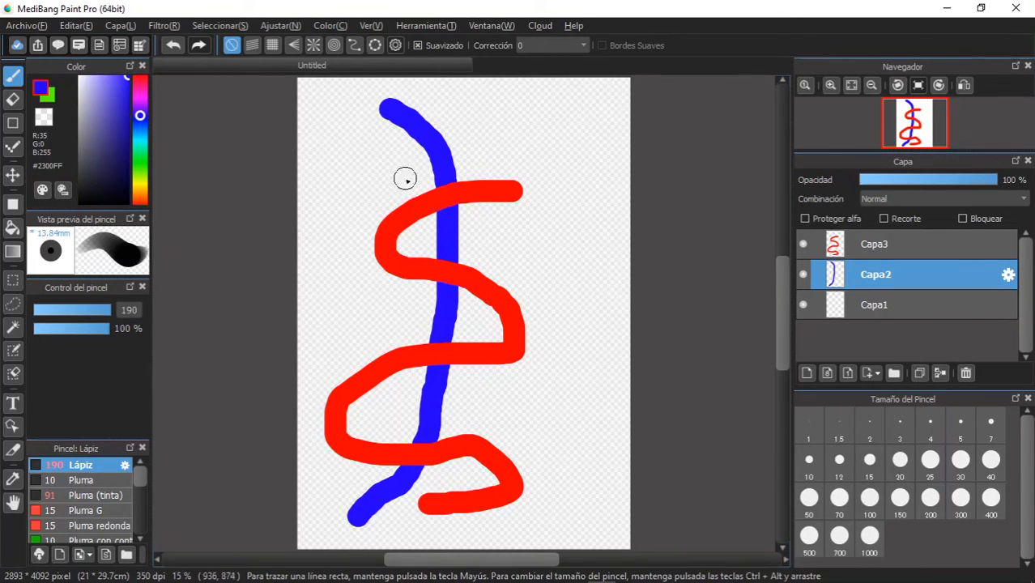
click(910, 302)
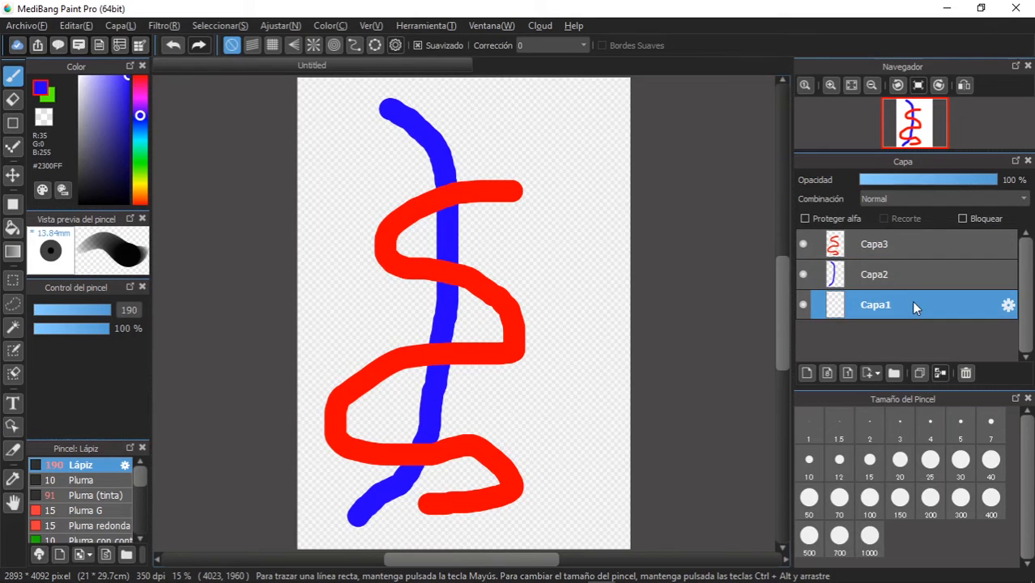
click(140, 181)
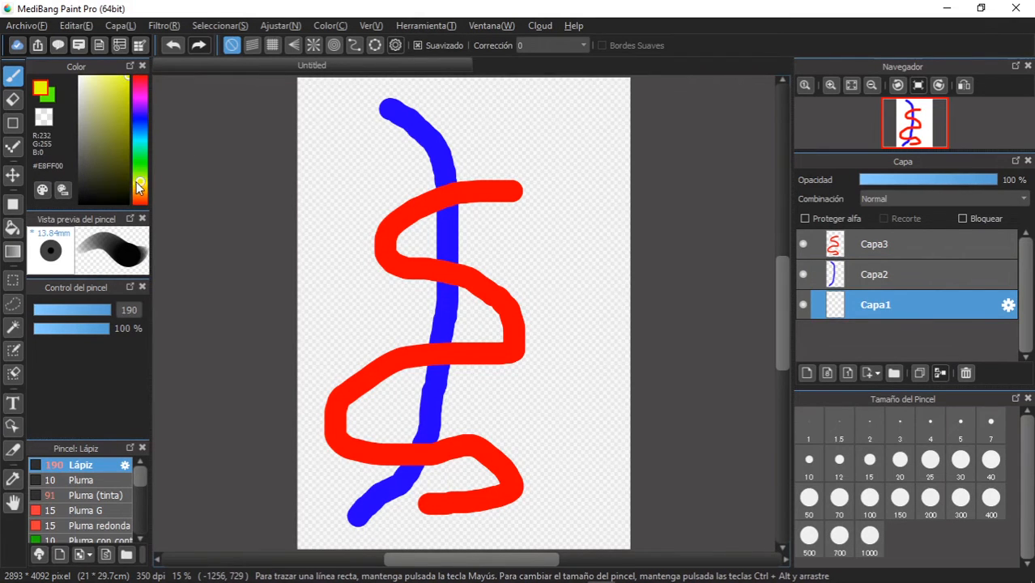
mouse_move(565, 125)
mouse_down()
mouse_move(416, 133)
mouse_move(344, 174)
mouse_move(351, 195)
mouse_move(396, 219)
mouse_move(502, 256)
mouse_move(504, 276)
mouse_move(459, 297)
mouse_move(358, 312)
mouse_move(356, 337)
mouse_move(396, 371)
mouse_move(514, 405)
mouse_move(517, 417)
mouse_move(461, 494)
mouse_move(524, 541)
mouse_up()
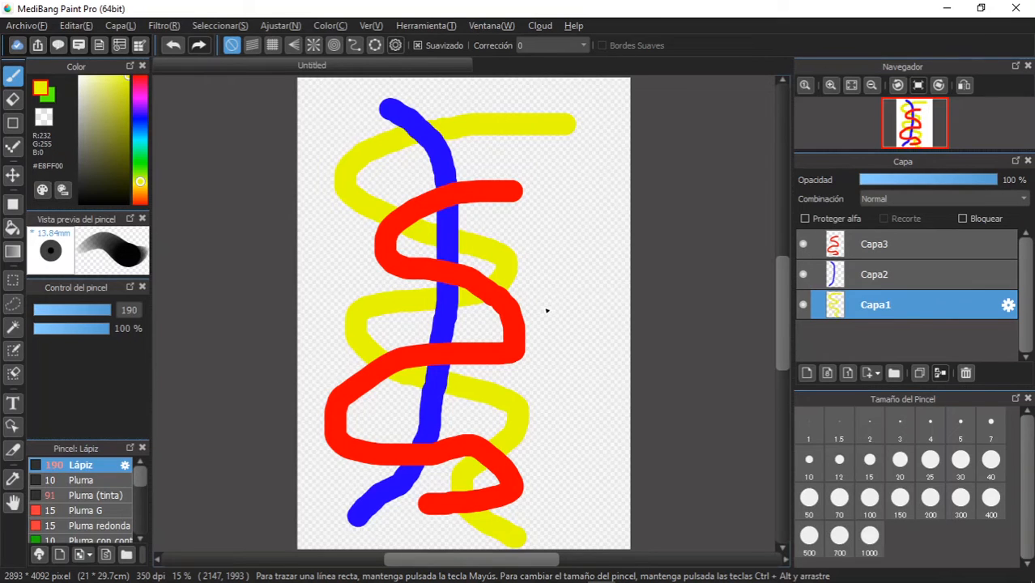
- Hide and show Capa3, Capa2 and Capa1 to examine which stroke belongs to each layer
click(803, 245)
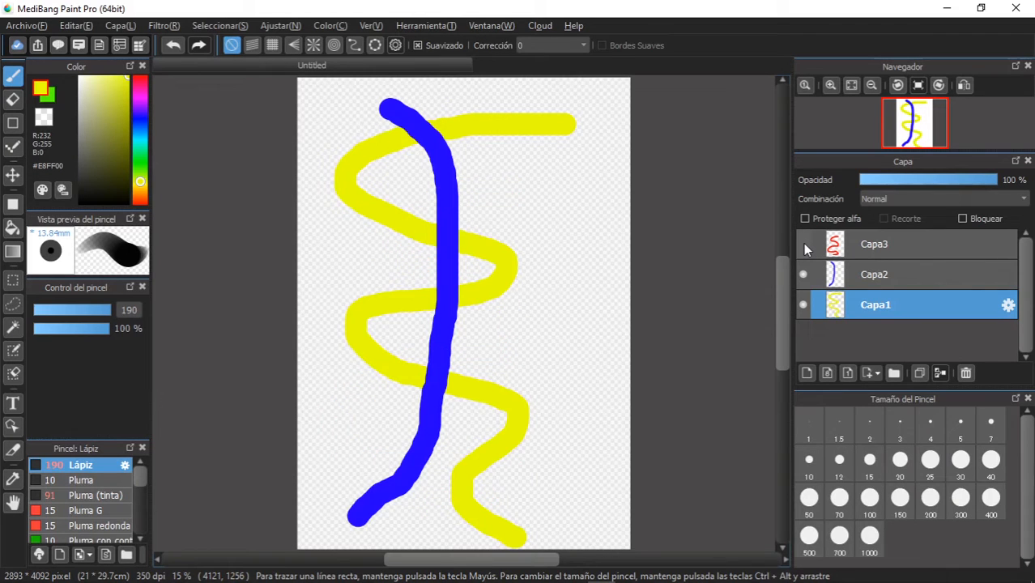
click(803, 276)
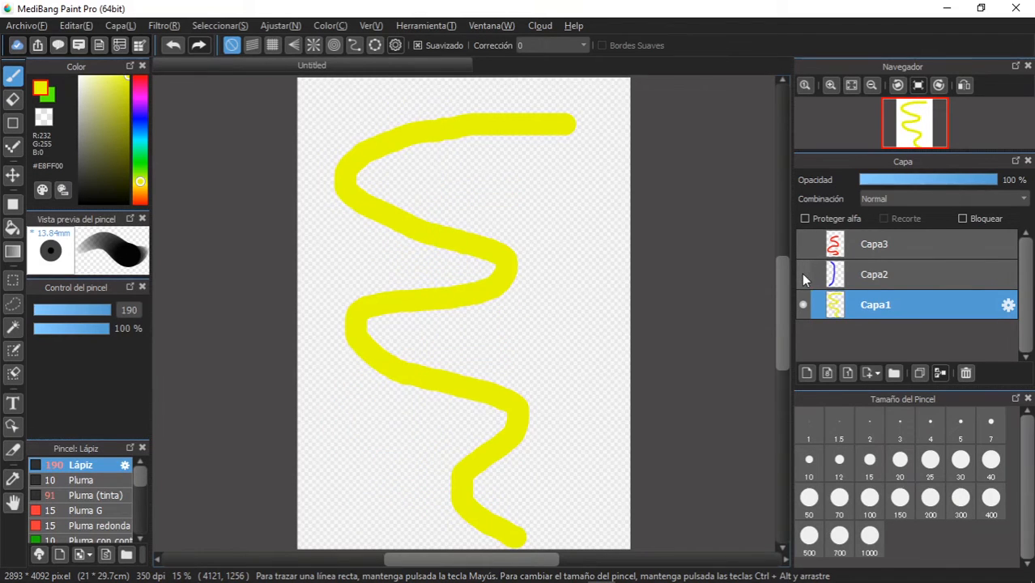
click(801, 305)
click(801, 304)
click(803, 245)
click(803, 275)
click(803, 276)
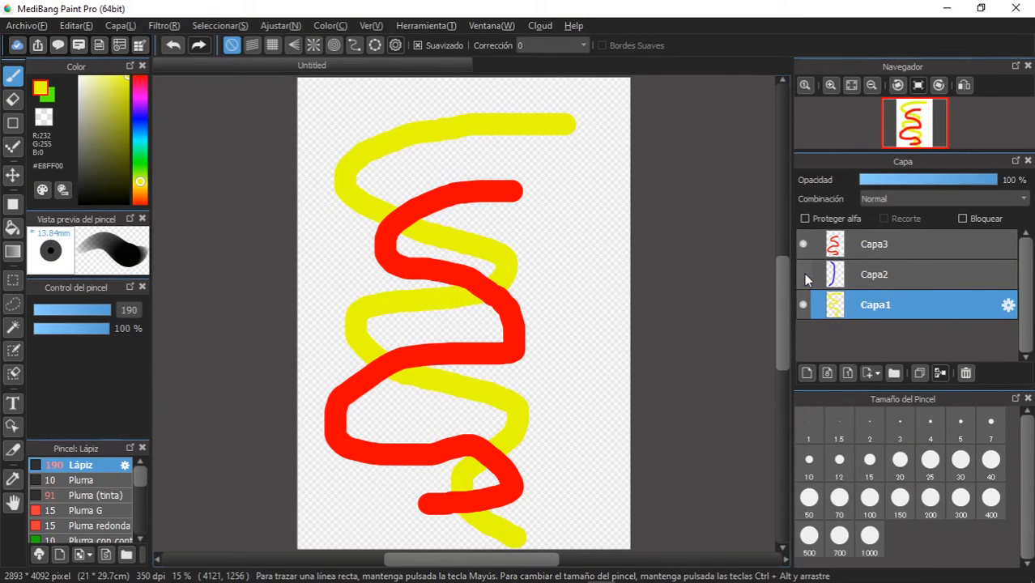
click(803, 275)
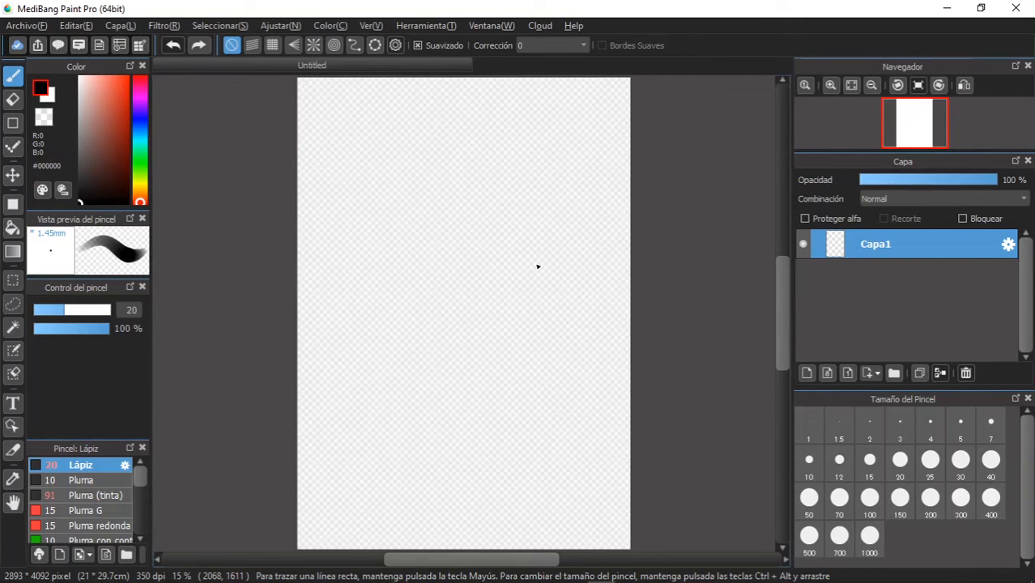
- Add three new layers above Capa1 on the blank canvas
click(807, 373)
click(807, 373)
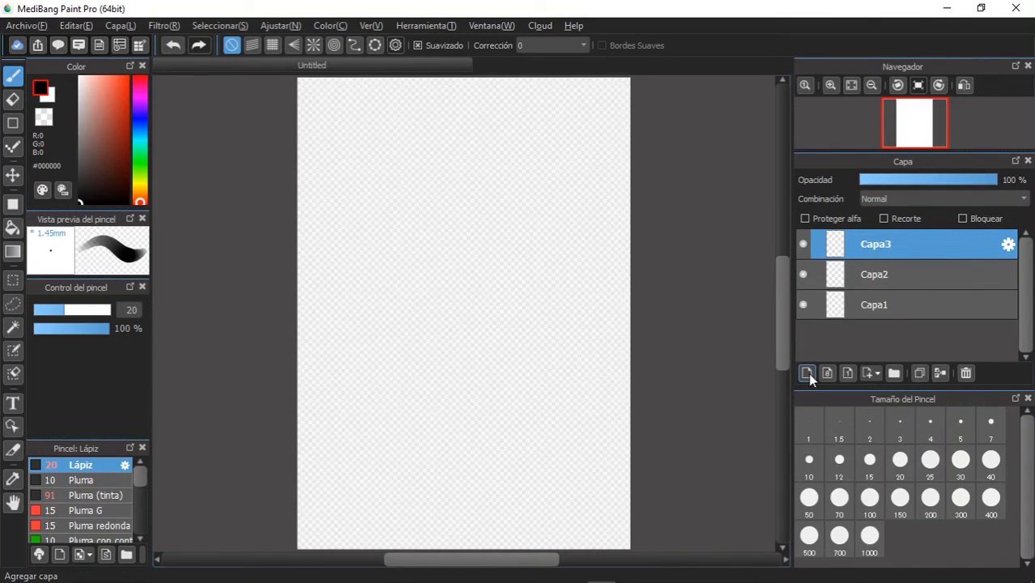
click(807, 373)
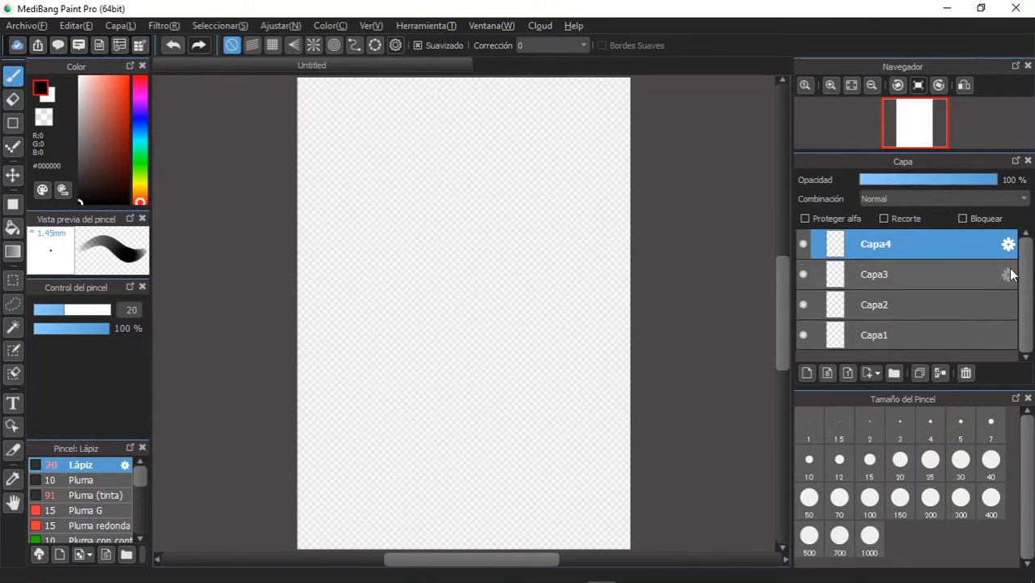
- Rename Capa1 as FONDO and Capa2 as BOCETO
click(1008, 335)
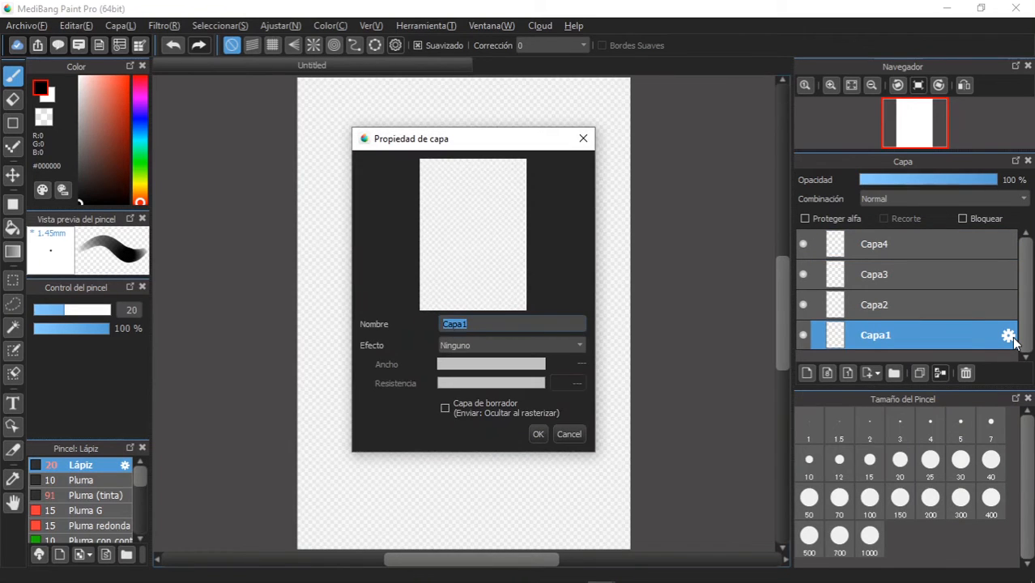
text(FONDO)
click(538, 434)
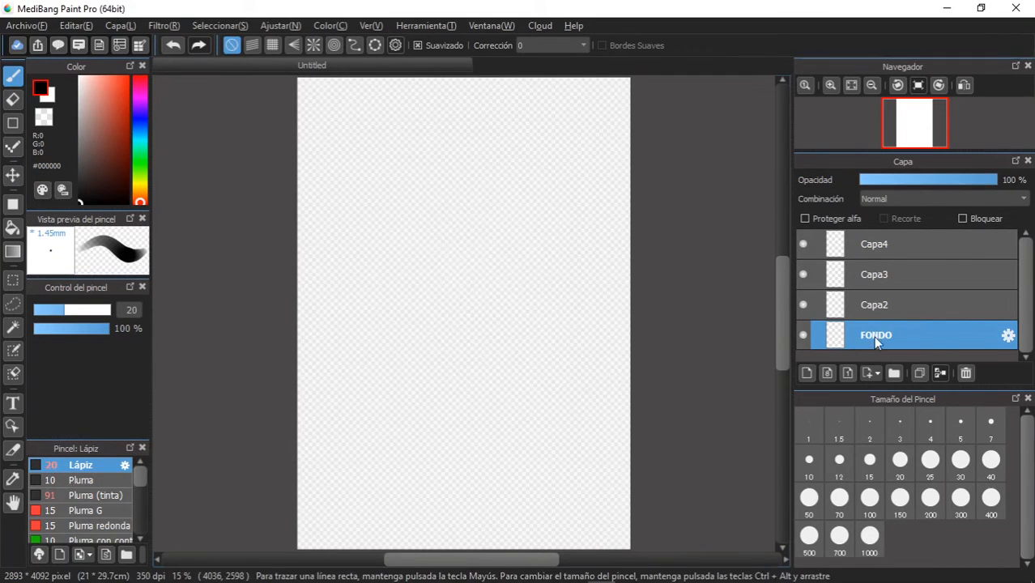
click(1008, 305)
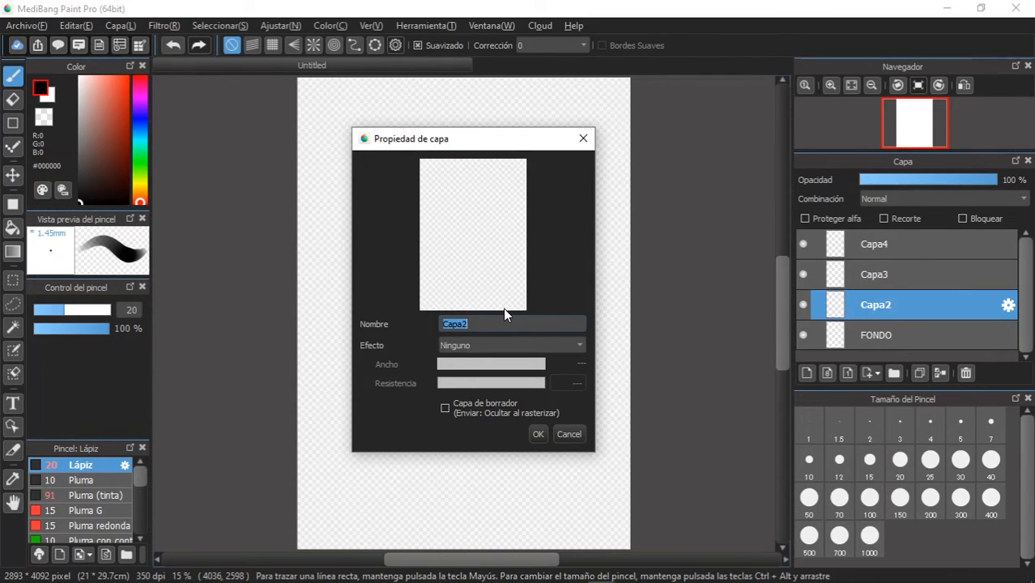
text(BOCET)
click(538, 434)
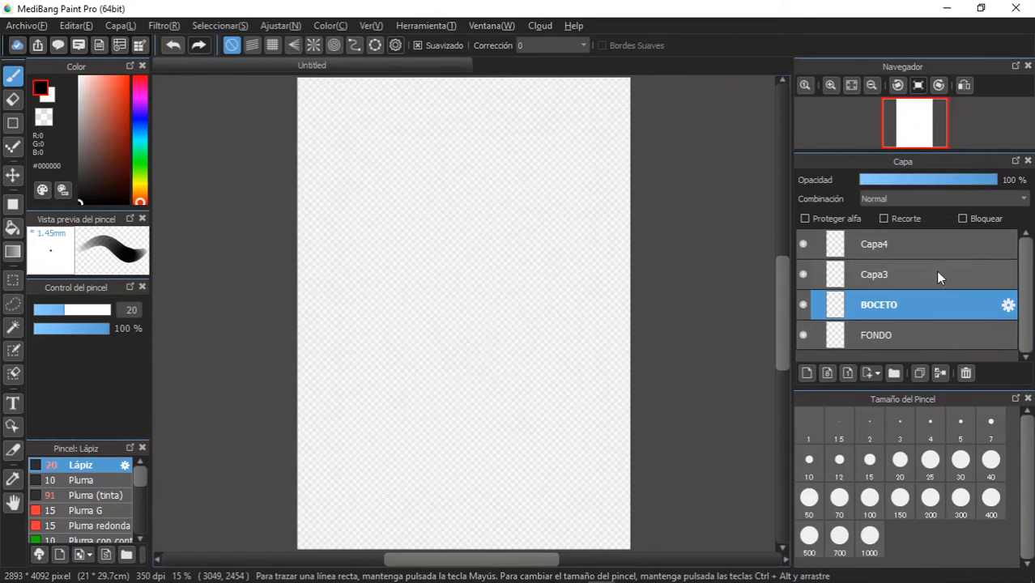
- Rename the layer Capa3 as COLOR and Capa4 as TRAZO
click(1008, 275)
text(COLOR)
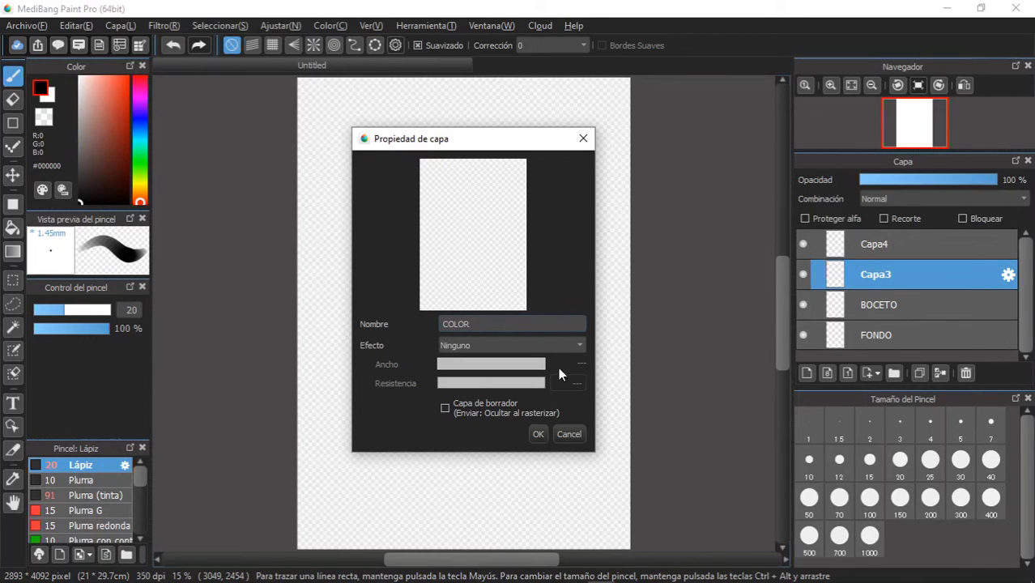
click(540, 435)
click(1005, 243)
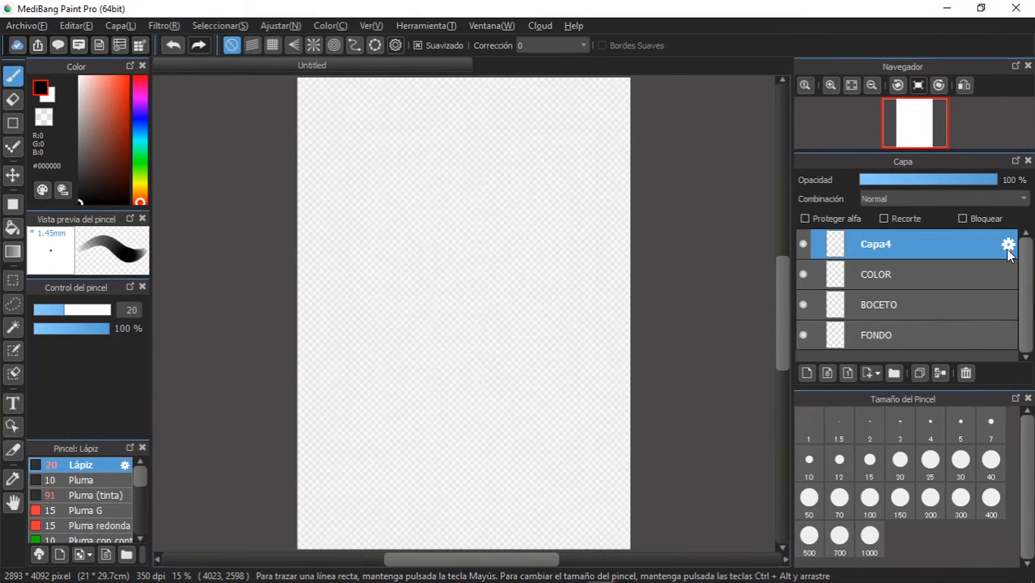
text(TRAZO)
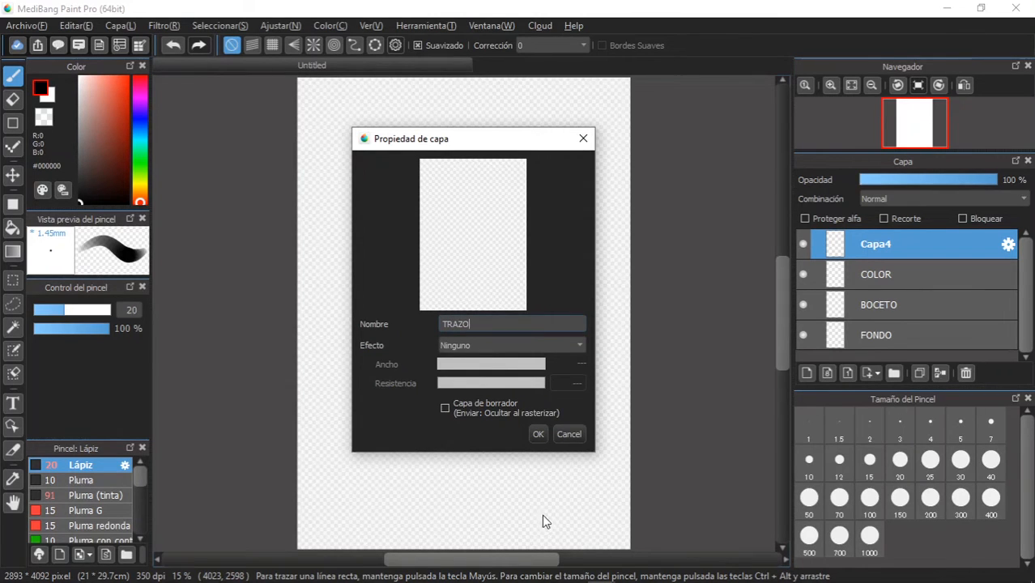
click(536, 435)
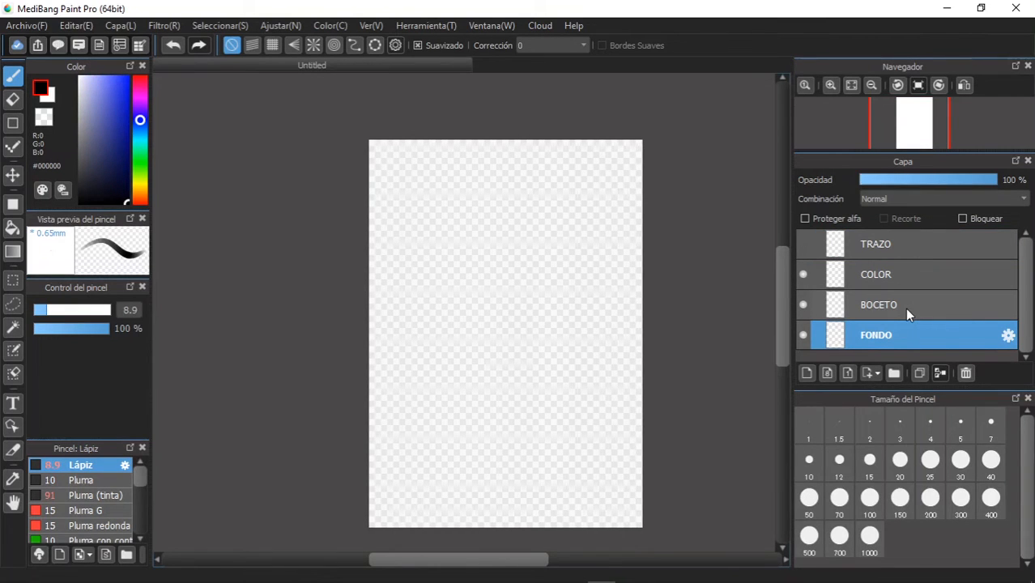
click(910, 311)
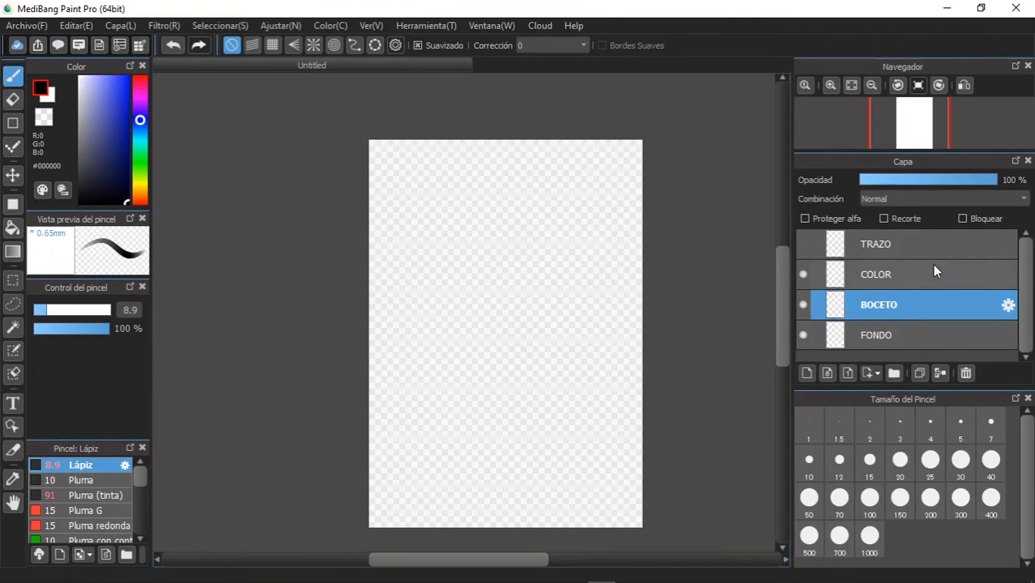
click(932, 264)
click(933, 243)
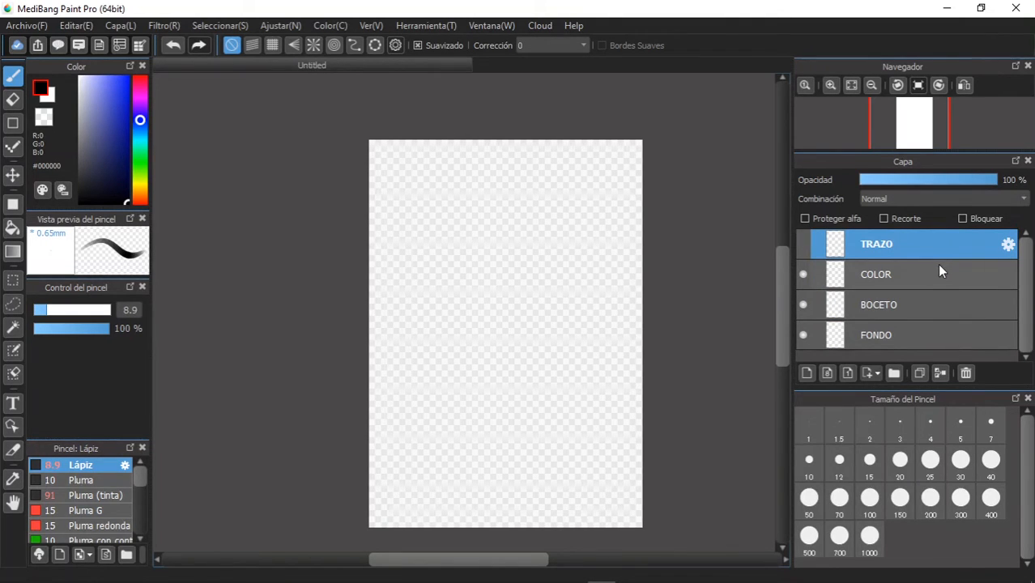
click(950, 283)
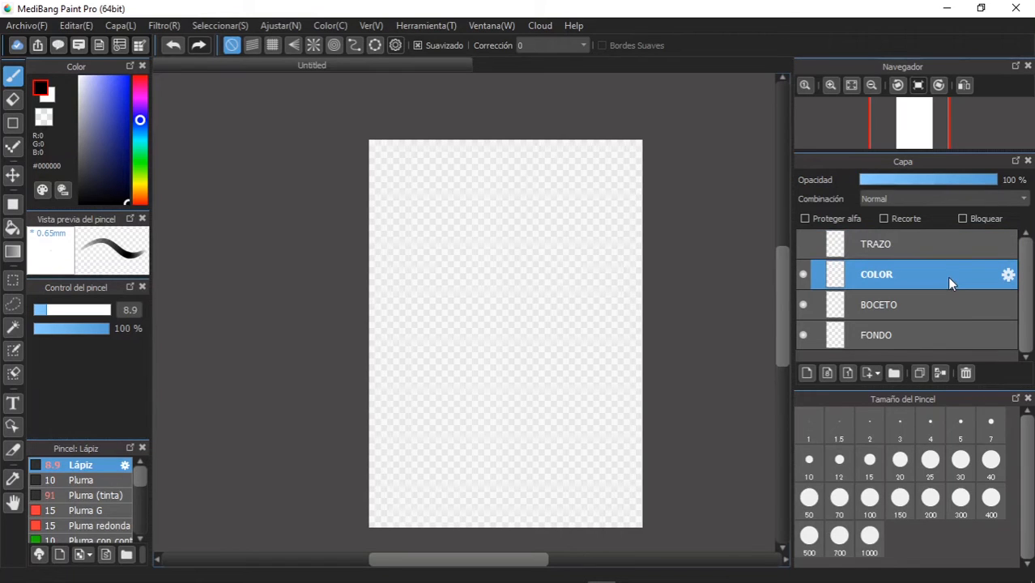
click(950, 247)
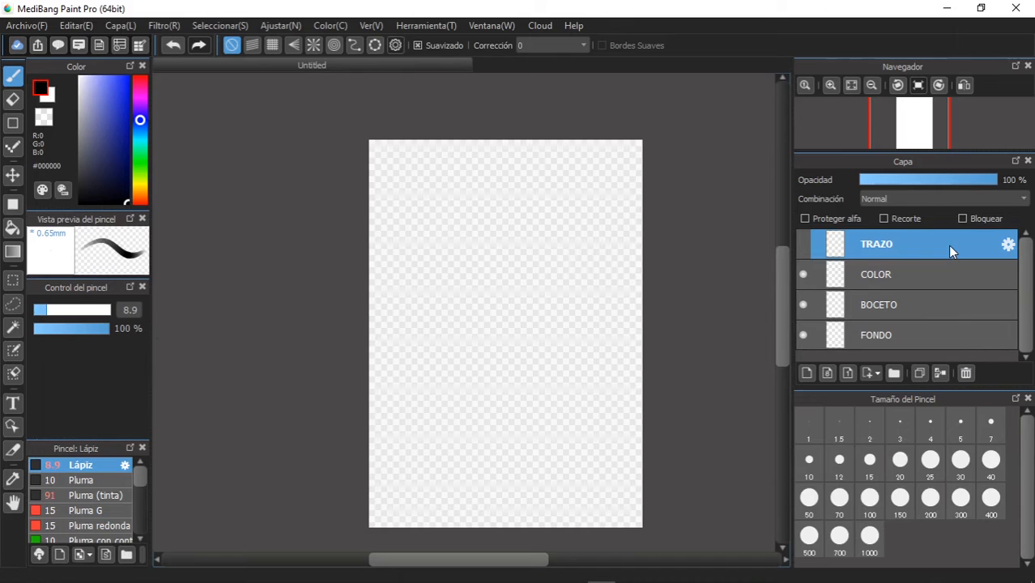
- Make BOCETO the active layer and set the Lápiz brush to size 15 with the light blue colour #8088FF
click(949, 312)
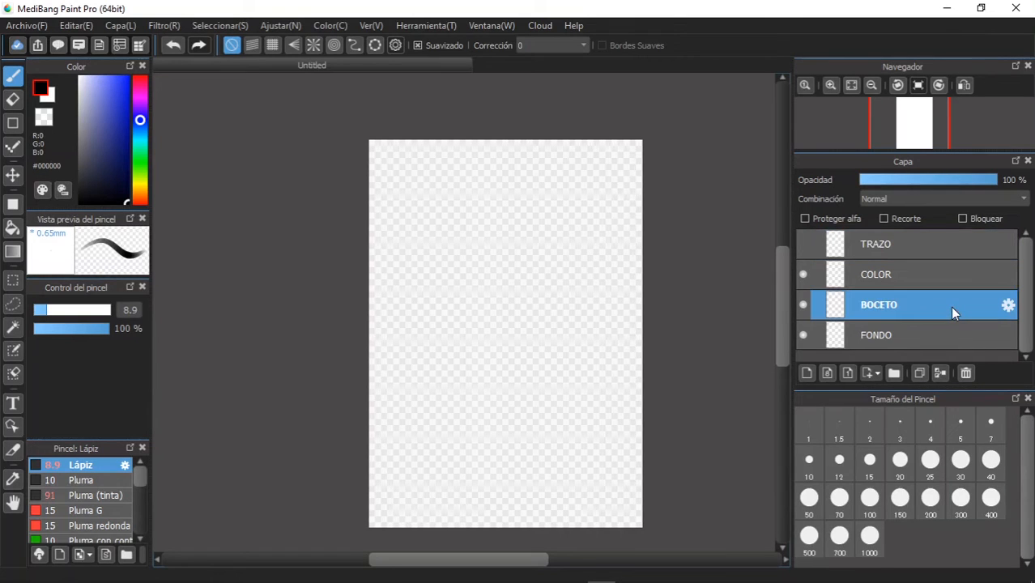
click(128, 309)
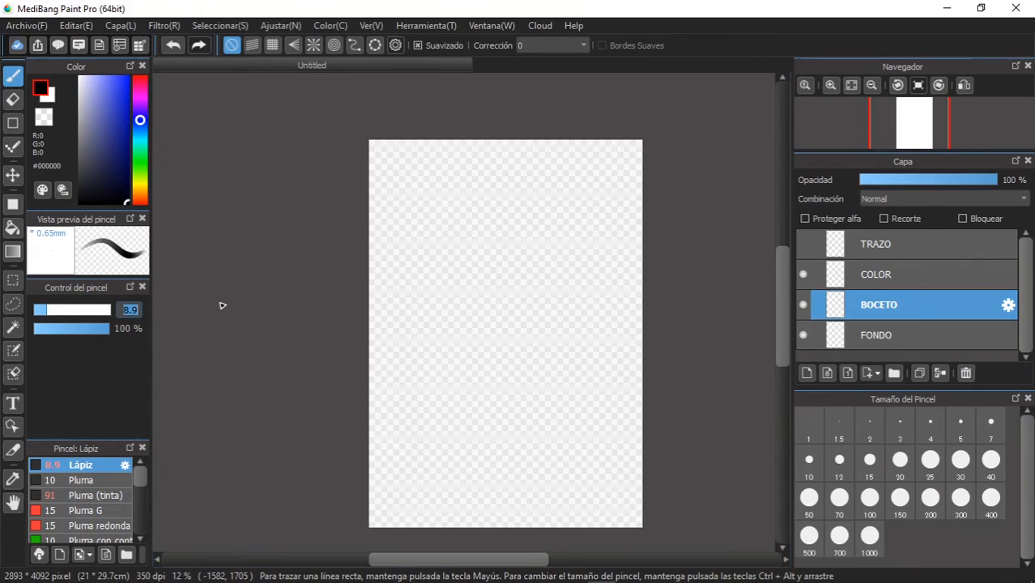
text(1)
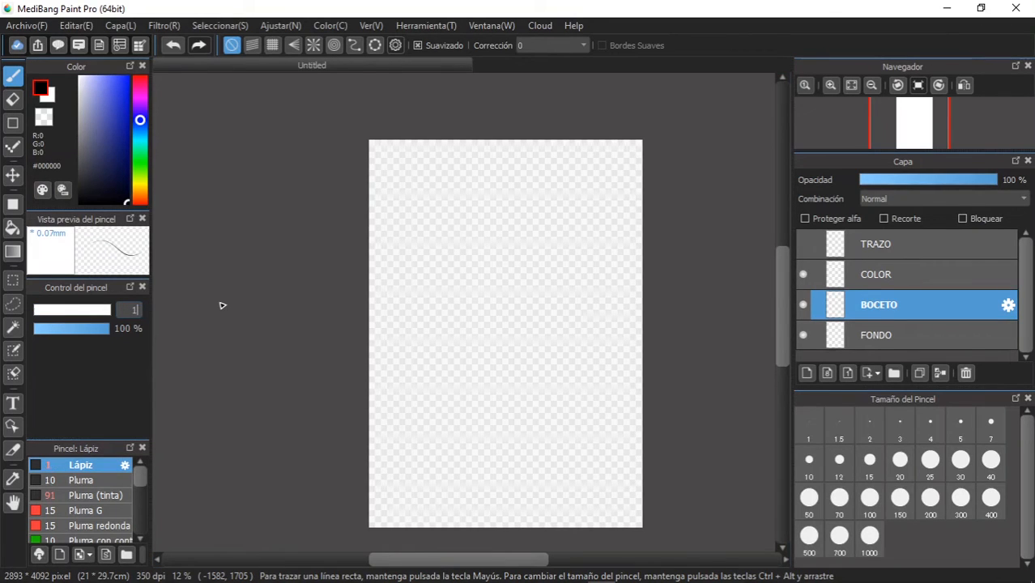
text(5)
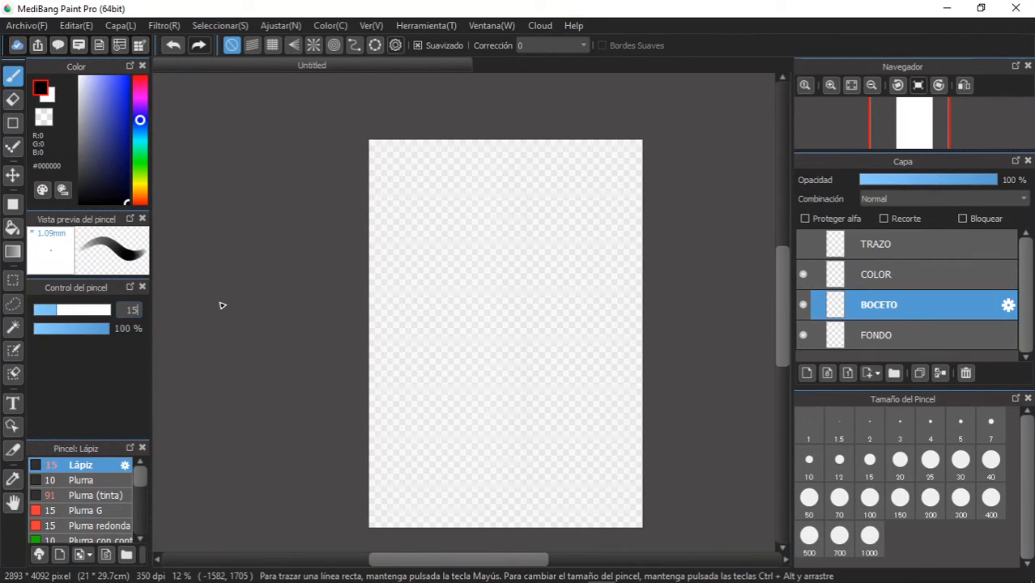
click(853, 84)
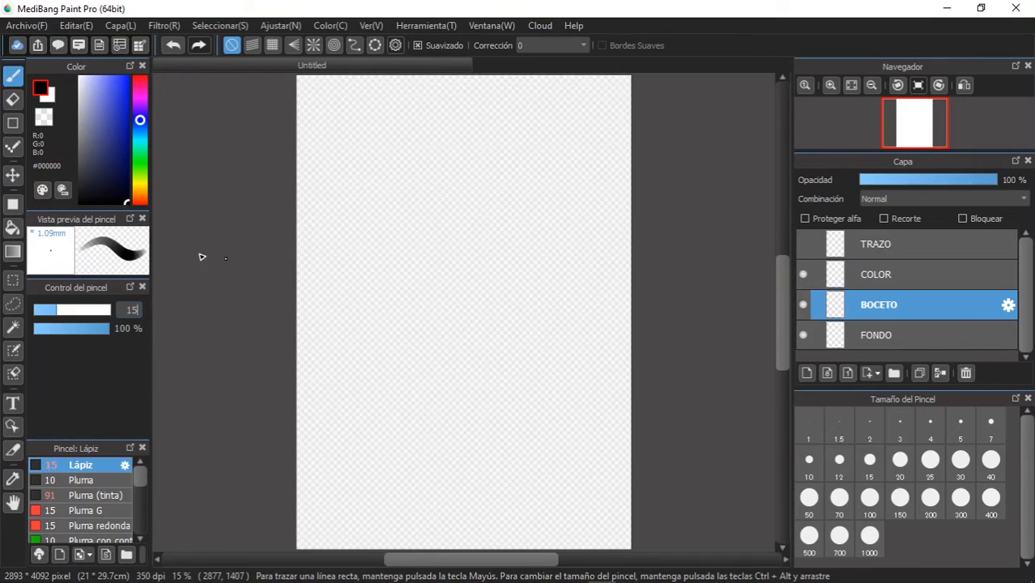
drag(115, 114, 103, 63)
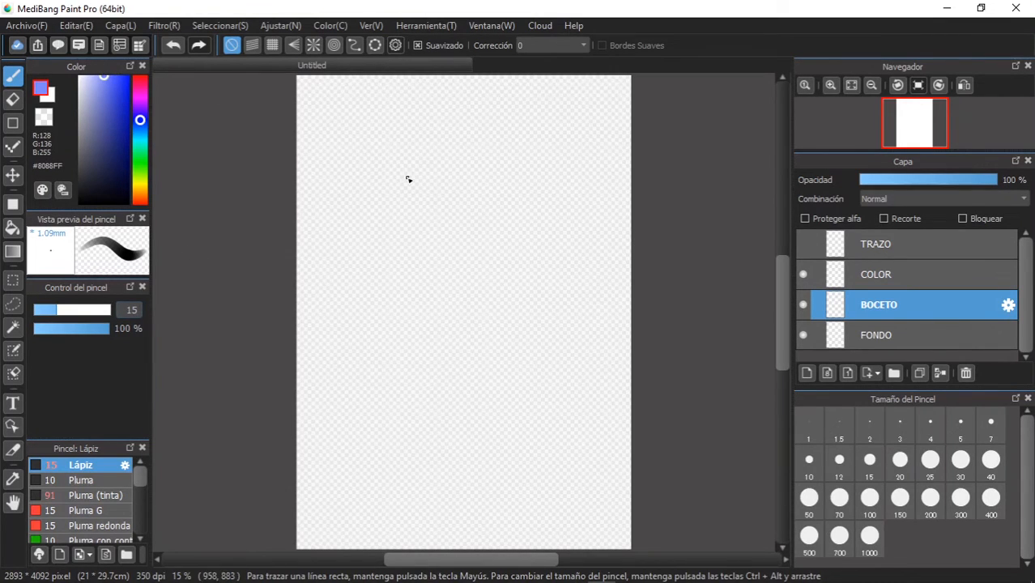
mouse_move(439, 164)
mouse_down()
mouse_move(387, 215)
mouse_move(550, 439)
mouse_move(403, 168)
mouse_move(374, 381)
mouse_up()
drag(503, 126, 416, 495)
drag(589, 166, 567, 413)
drag(359, 236, 620, 416)
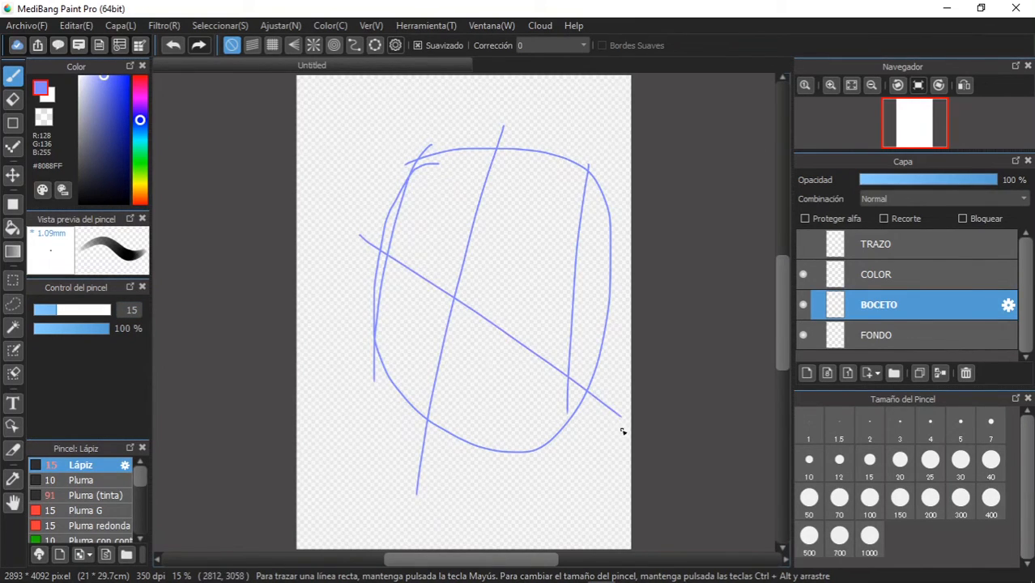
click(176, 46)
click(176, 46)
click(176, 46)
click(176, 46)
click(176, 46)
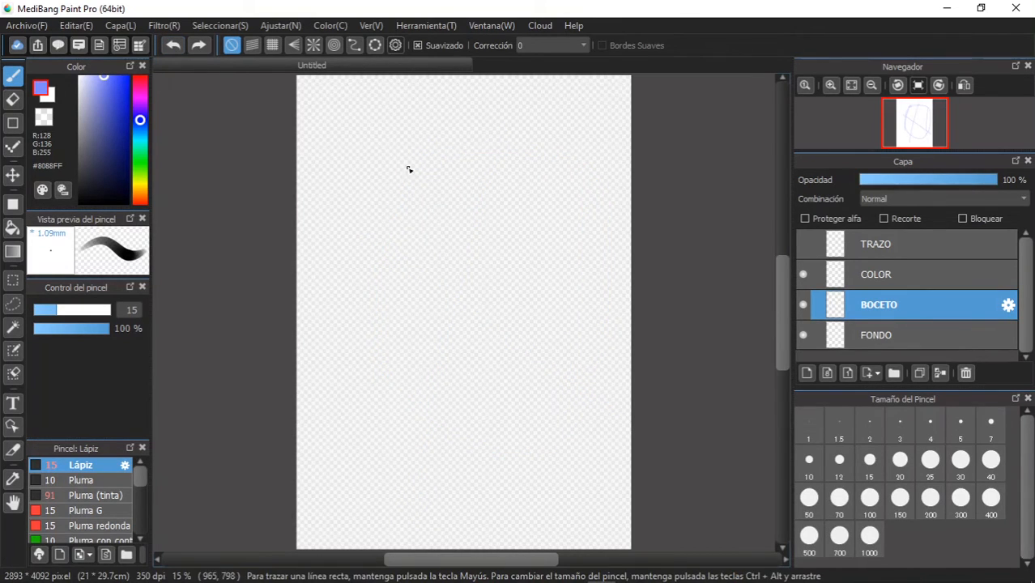
- Sketch a woman's face with guide lines, wavy hair, neck and shoulders on the BOCETO layer in light blue
drag(401, 158, 390, 226)
drag(389, 227, 428, 342)
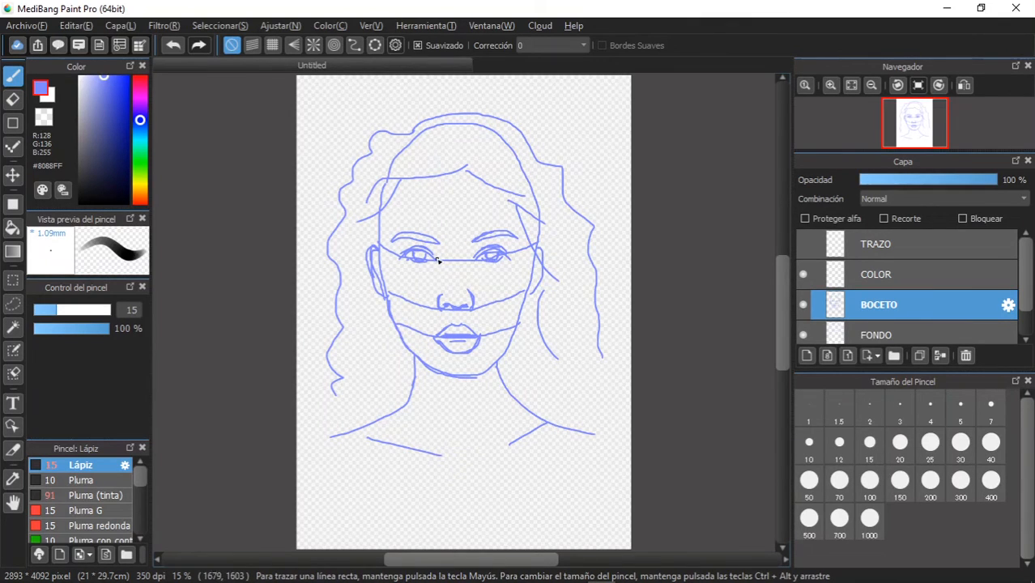
- Show the TRAZO layer and trace the portrait sketch on it in black (#000000) with the Lápiz brush at size 9.4
click(887, 240)
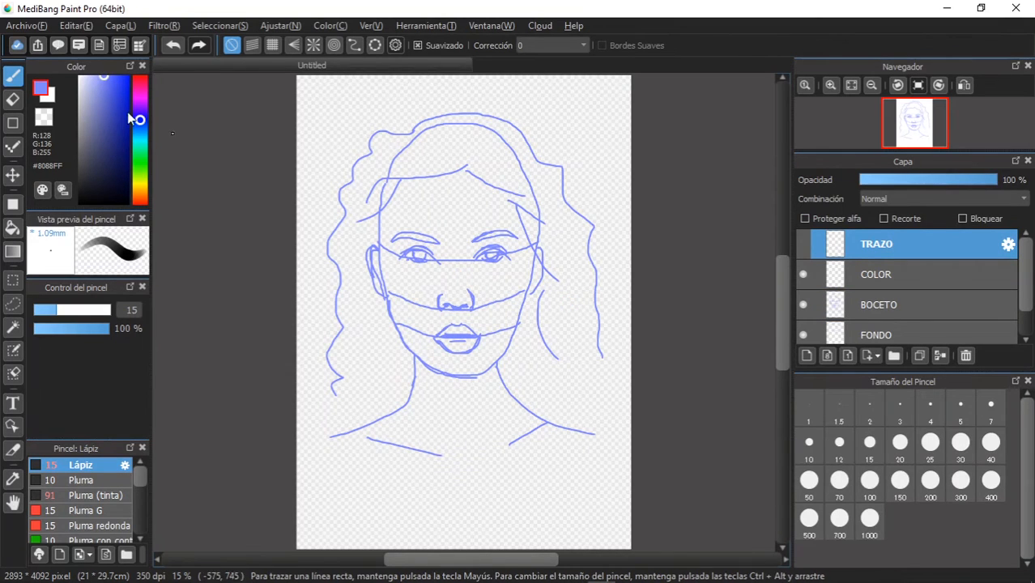
click(802, 244)
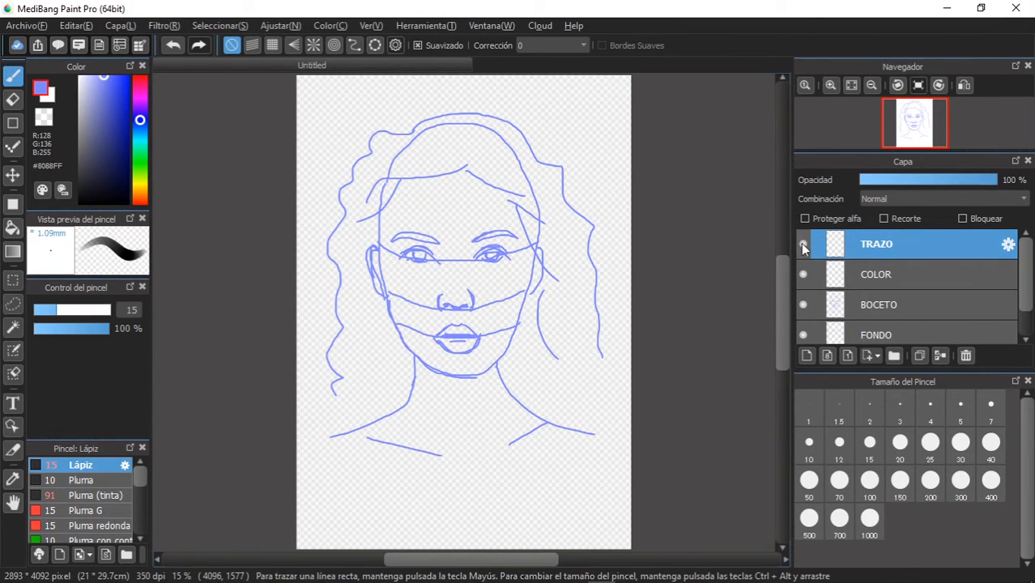
click(117, 203)
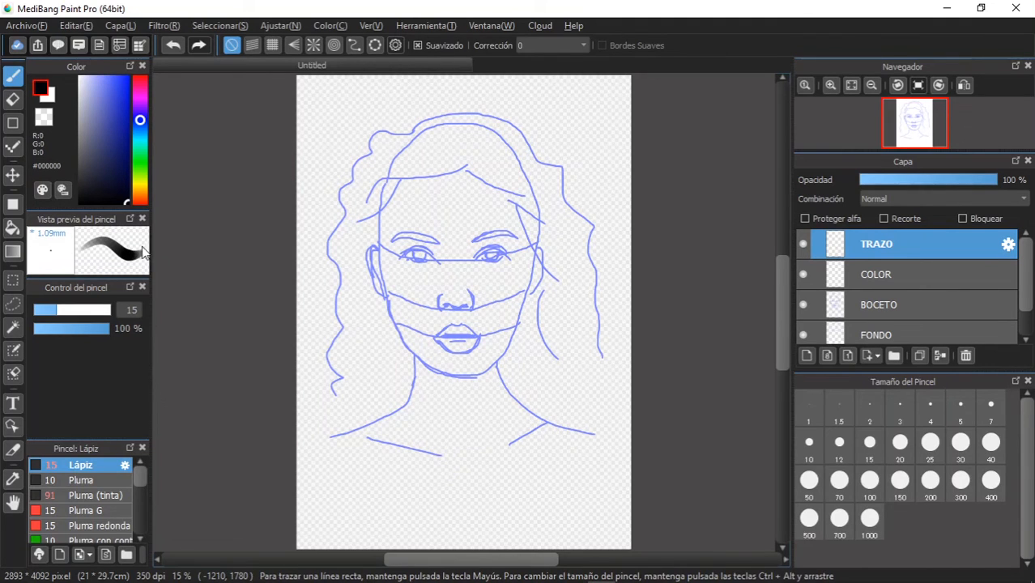
click(52, 309)
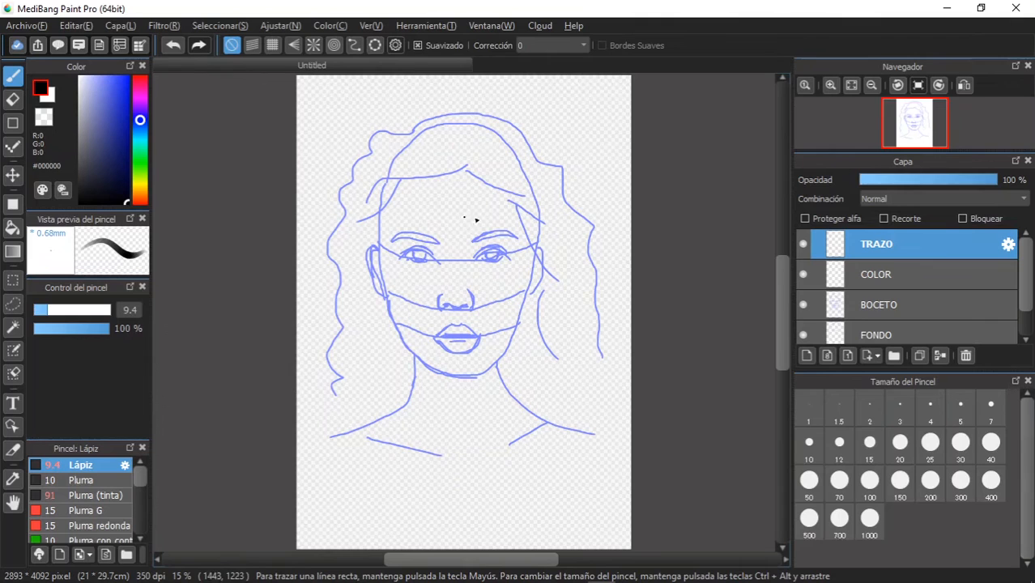
scroll(469, 301, down, 1)
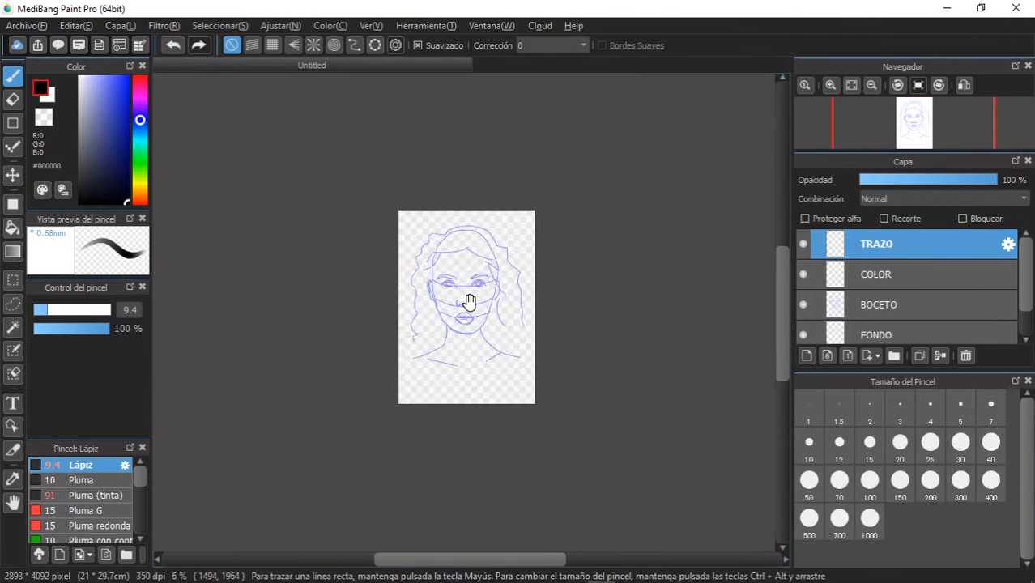
scroll(469, 301, up, 3)
scroll(468, 301, up, 1)
scroll(404, 201, up, 4)
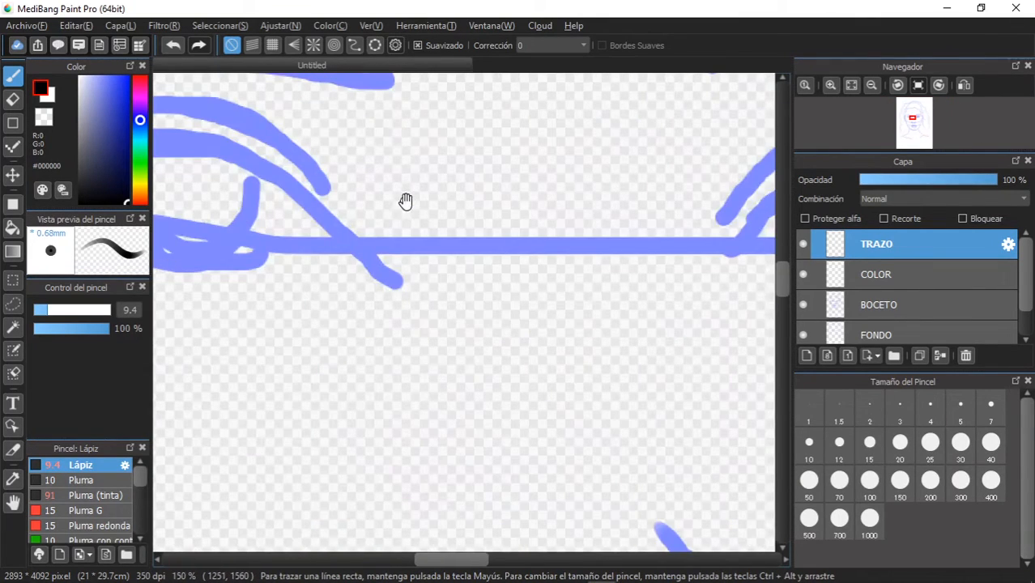
drag(271, 213, 439, 238)
drag(181, 251, 247, 200)
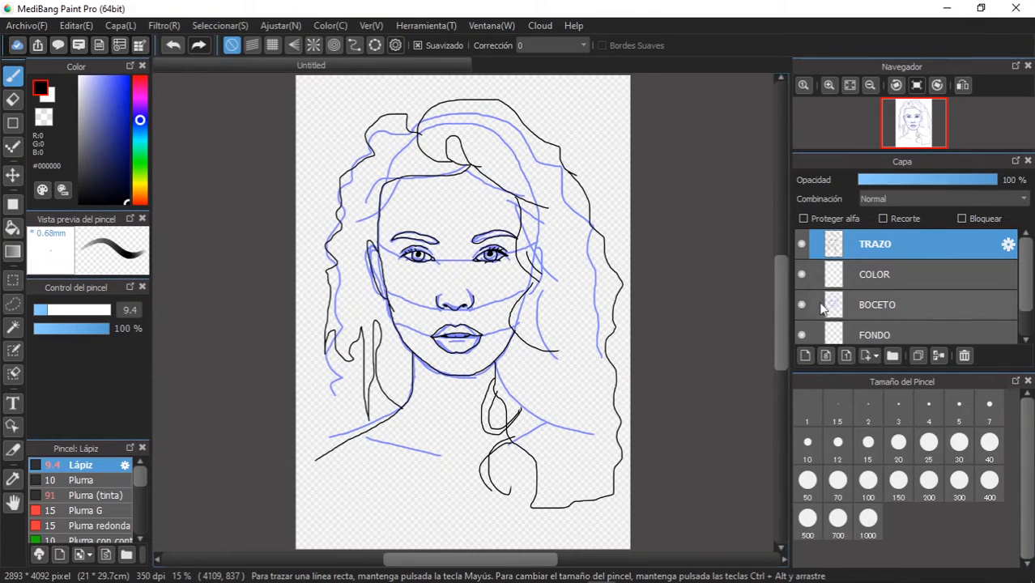
- Hide and show the TRAZO layer to compare it with the sketch, and hide the BOCETO layer
click(801, 244)
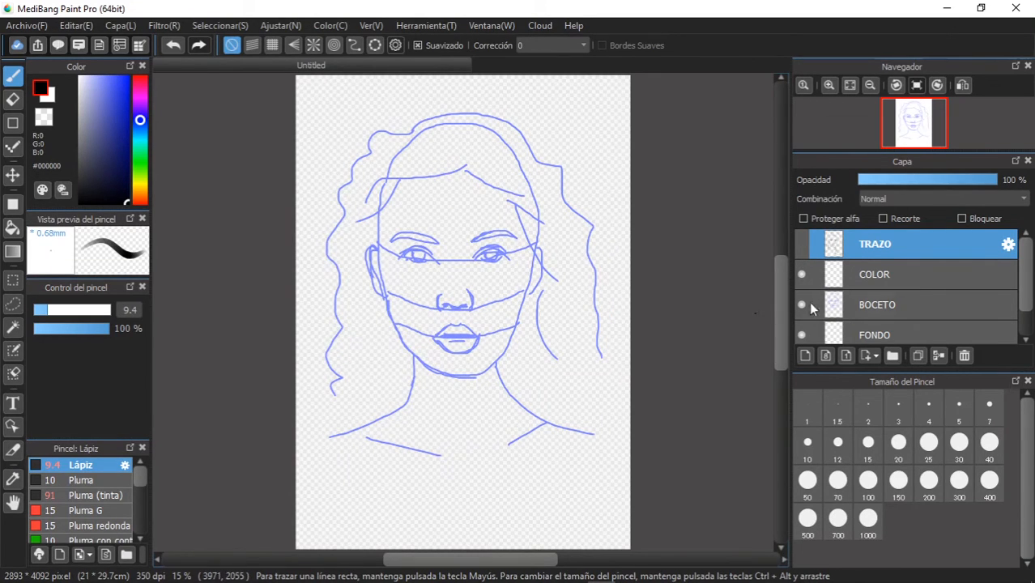
click(799, 251)
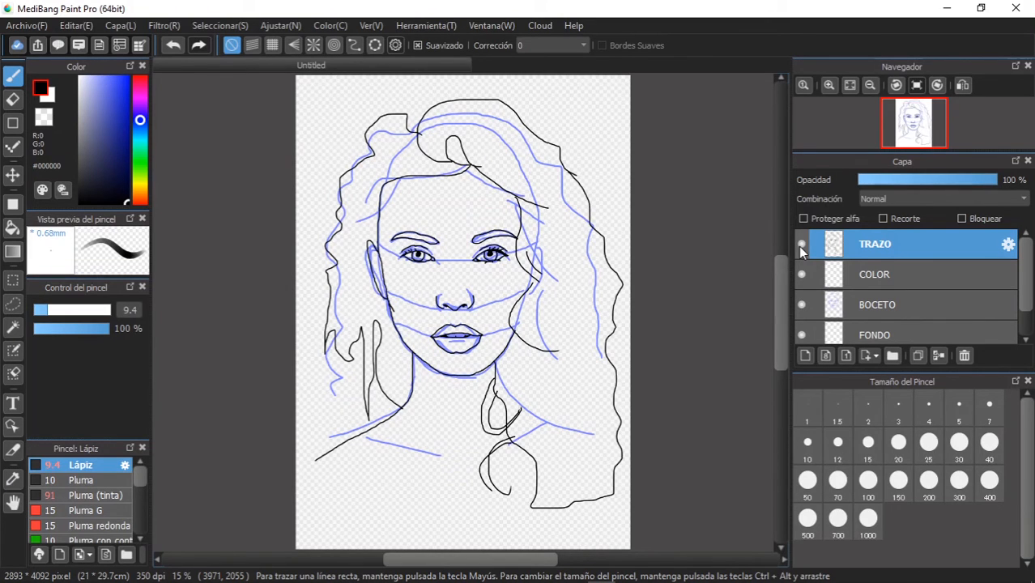
click(800, 306)
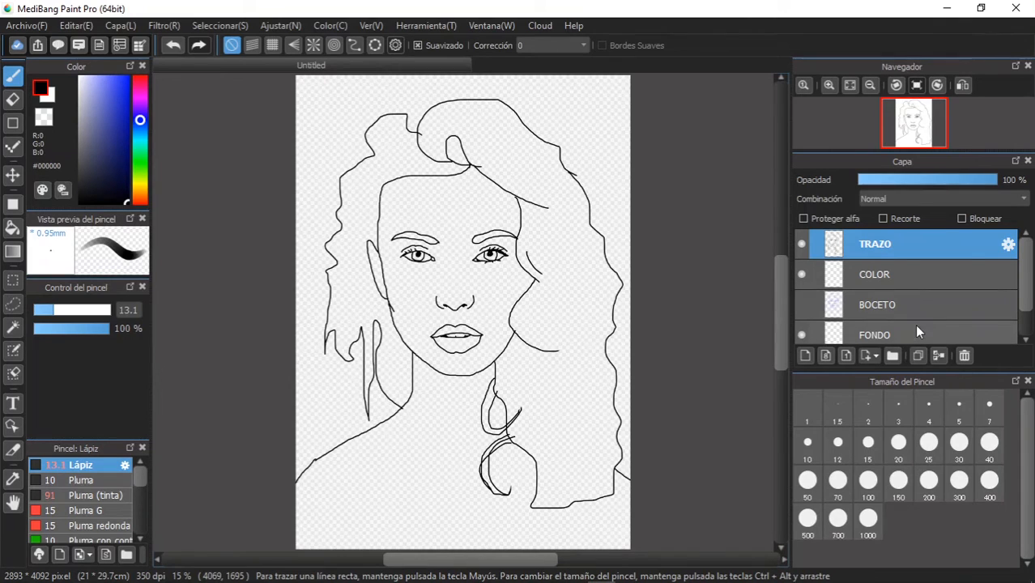
- Paint the area around the figure dark blue (#191E6C) on the FONDO layer with the Lápiz brush at size 995
click(915, 329)
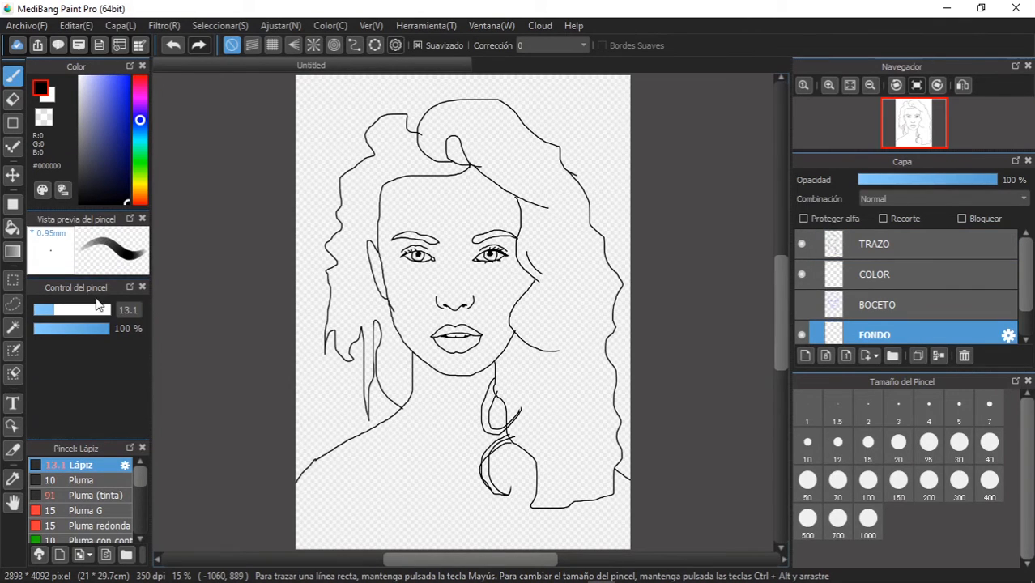
drag(69, 313, 170, 313)
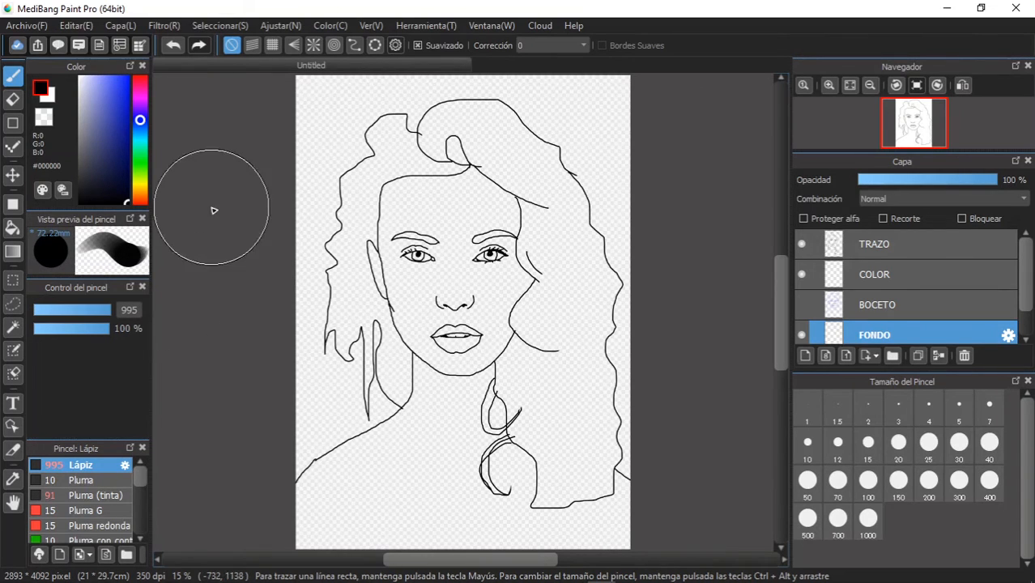
click(111, 169)
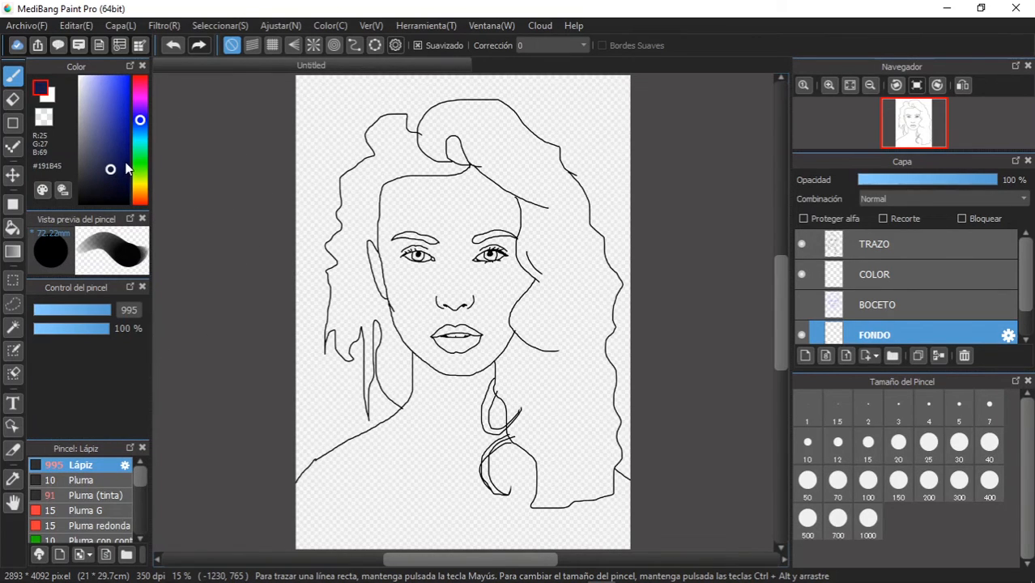
click(114, 161)
click(117, 149)
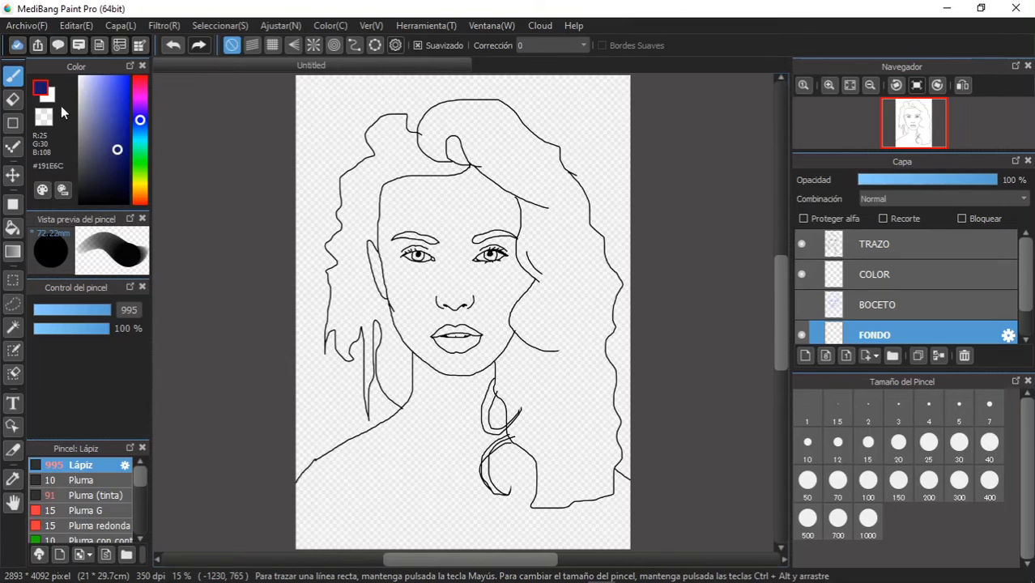
mouse_move(340, 377)
mouse_down()
mouse_move(353, 400)
mouse_move(308, 453)
mouse_move(332, 376)
mouse_move(306, 259)
mouse_up()
mouse_move(322, 171)
mouse_down()
mouse_move(325, 103)
mouse_move(480, 89)
mouse_move(589, 95)
mouse_move(635, 273)
mouse_move(644, 522)
mouse_up()
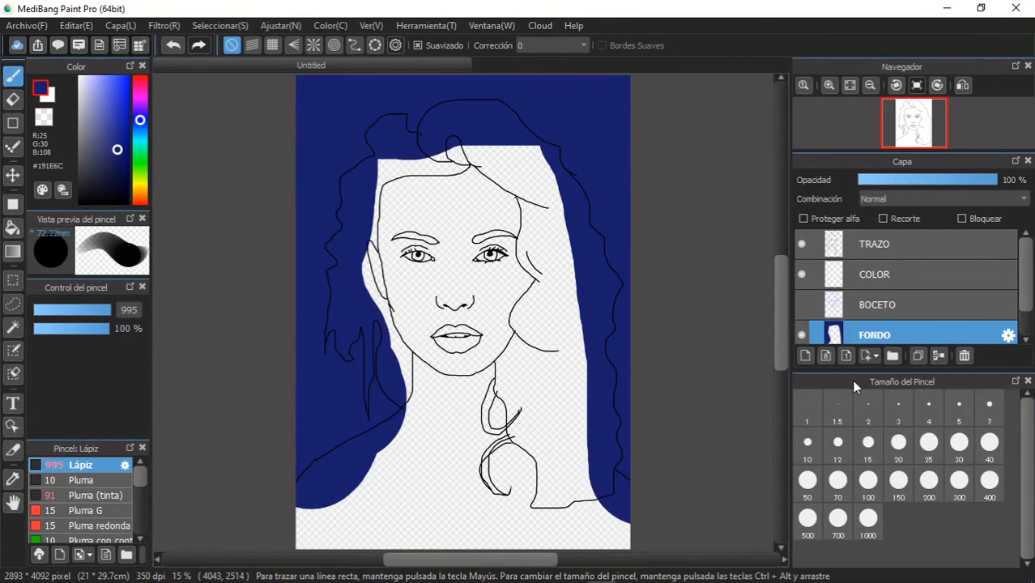
- Paint the woman's face, neck and shoulders in cream (#FFF3CF) on the COLOR layer
click(952, 274)
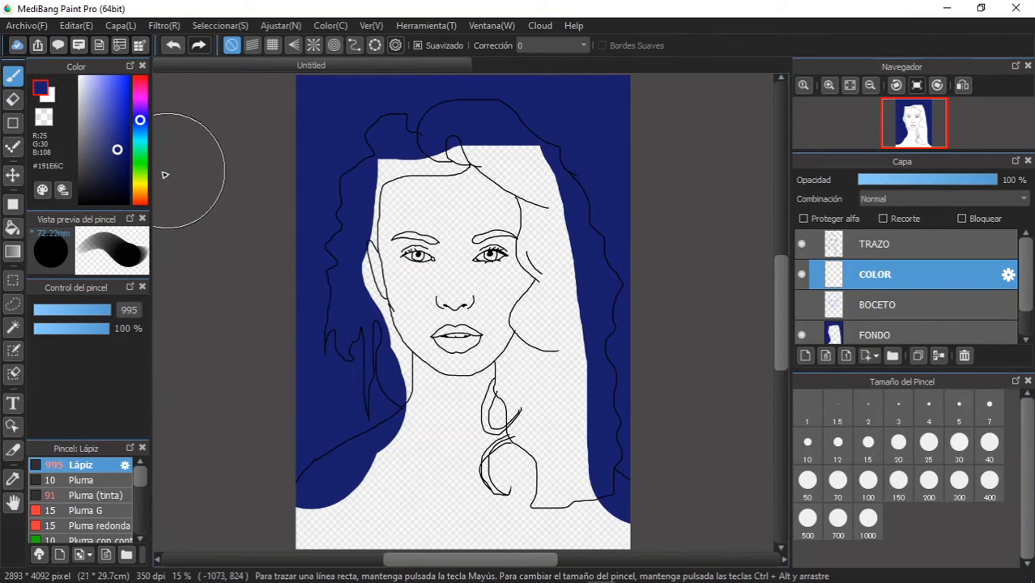
click(140, 189)
drag(117, 150, 87, 75)
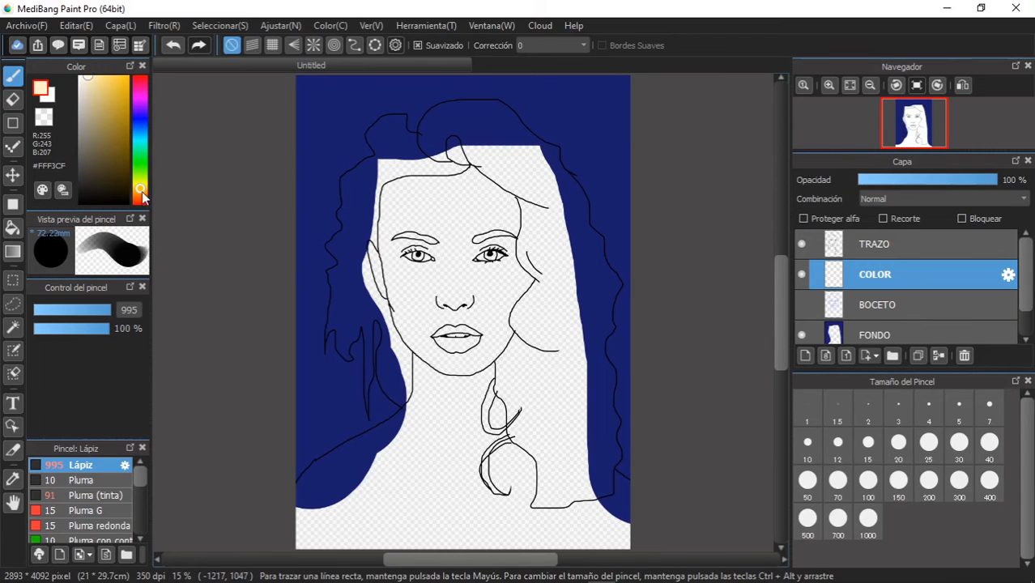
click(141, 196)
click(141, 189)
mouse_move(486, 230)
mouse_down()
mouse_move(429, 227)
mouse_move(423, 237)
mouse_move(463, 333)
mouse_move(484, 285)
mouse_move(478, 236)
mouse_move(472, 216)
mouse_move(460, 427)
mouse_move(380, 500)
mouse_move(398, 480)
mouse_move(349, 504)
mouse_move(336, 528)
mouse_move(418, 538)
mouse_move(484, 514)
mouse_move(484, 458)
mouse_move(508, 516)
mouse_move(604, 537)
mouse_move(632, 522)
mouse_move(478, 549)
mouse_up()
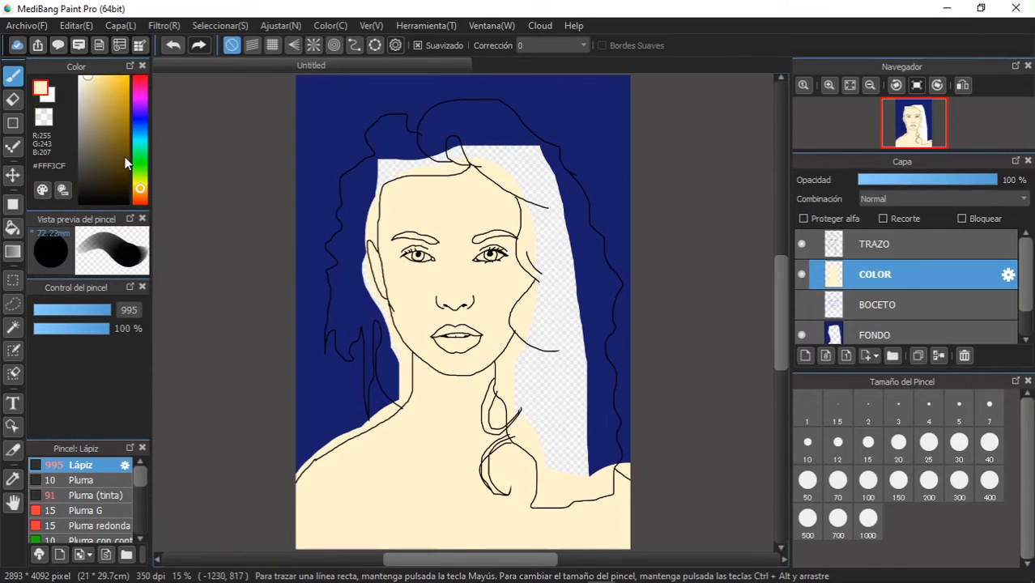
- Paint the woman's hair golden (#CCAE15) on the COLOR layer with the Lápiz brush, reducing the brush size to 567
mouse_move(125, 141)
mouse_down()
mouse_move(125, 111)
mouse_move(127, 124)
mouse_up()
drag(145, 193, 142, 187)
click(125, 114)
drag(126, 114, 124, 101)
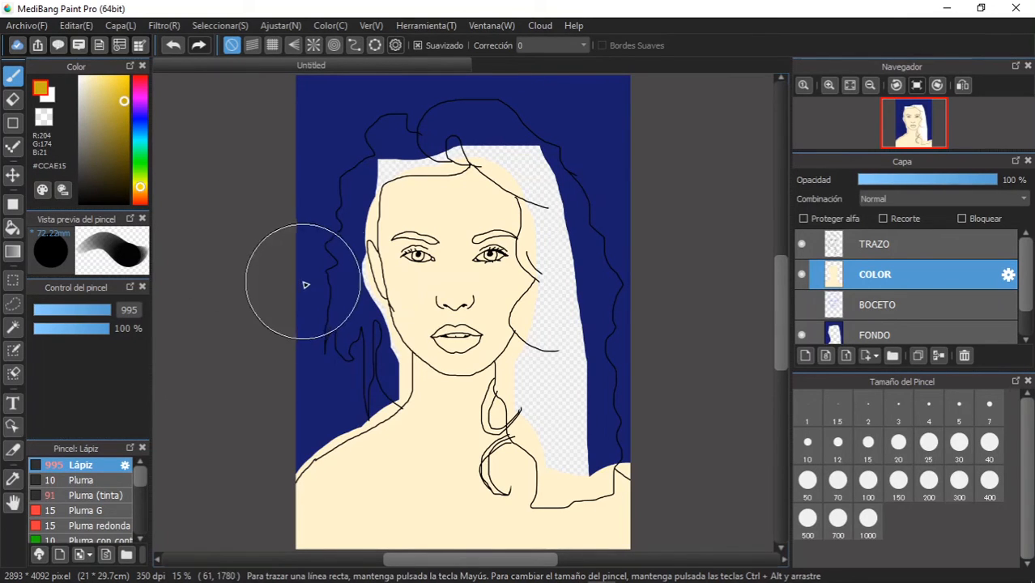
click(109, 307)
drag(119, 309, 159, 317)
mouse_move(354, 295)
mouse_down()
mouse_move(353, 336)
mouse_move(374, 344)
mouse_move(385, 393)
mouse_move(385, 356)
mouse_move(351, 301)
mouse_move(358, 183)
mouse_move(396, 165)
mouse_move(408, 146)
mouse_move(399, 143)
mouse_move(411, 166)
mouse_move(438, 160)
mouse_move(436, 143)
mouse_move(456, 124)
mouse_move(477, 124)
mouse_move(484, 147)
mouse_move(502, 142)
mouse_move(506, 174)
mouse_move(548, 162)
mouse_move(558, 257)
mouse_move(550, 250)
mouse_move(579, 221)
mouse_move(563, 214)
mouse_move(559, 250)
mouse_move(549, 255)
mouse_move(553, 320)
mouse_move(540, 328)
mouse_move(547, 339)
mouse_move(582, 311)
mouse_move(591, 263)
mouse_move(581, 357)
mouse_move(598, 431)
mouse_move(581, 479)
mouse_move(554, 486)
mouse_move(551, 441)
mouse_move(529, 431)
mouse_move(528, 366)
mouse_up()
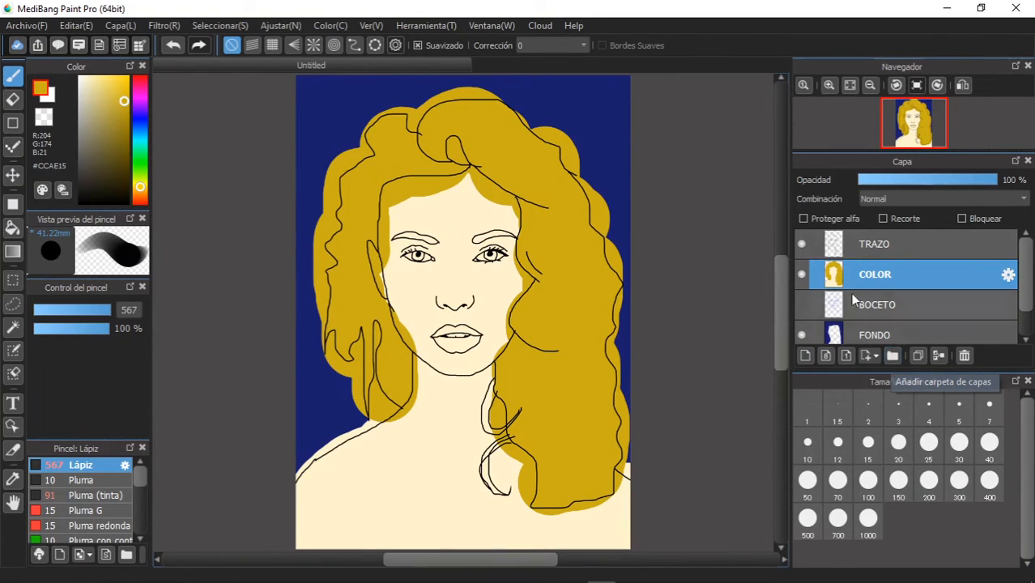
- Add a new layer directly above the COLOR layer and name it COLOR CON DETALLE
right_click(944, 277)
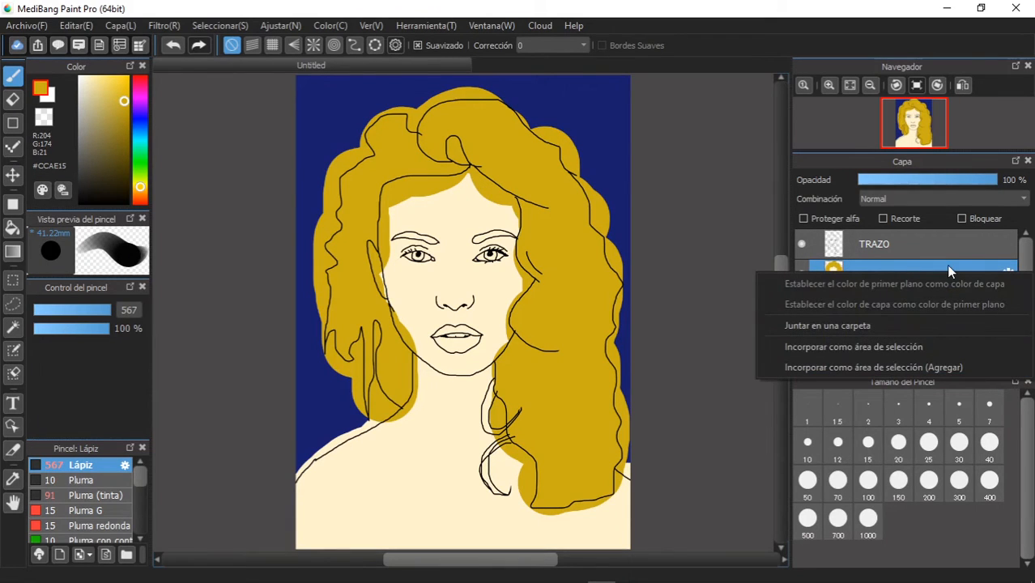
click(948, 266)
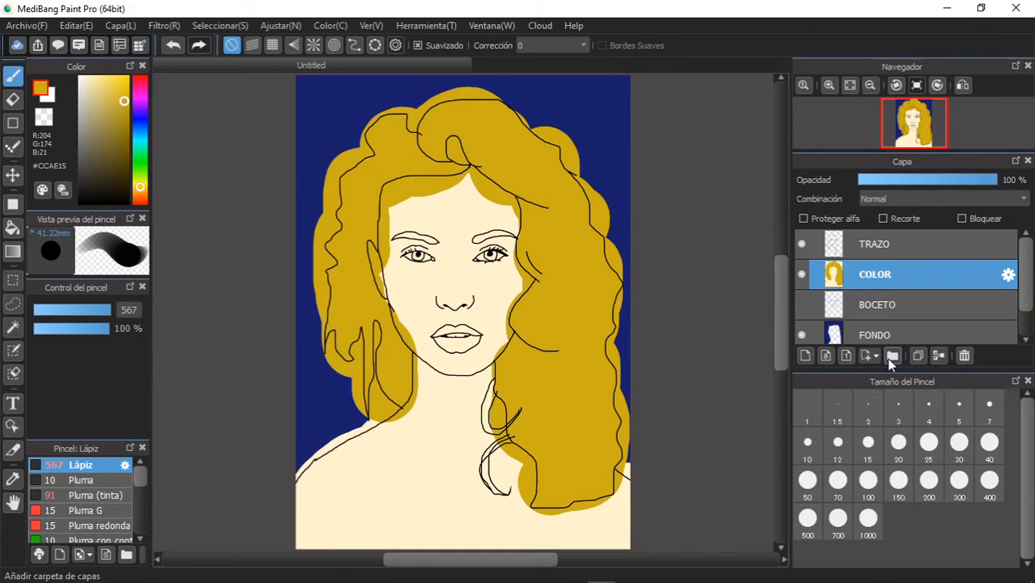
click(804, 356)
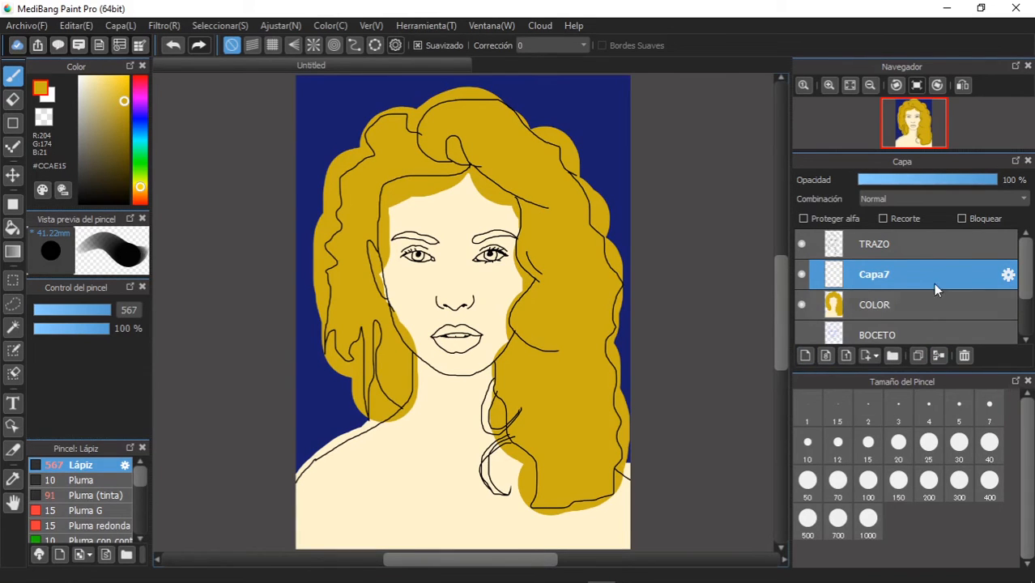
click(1008, 276)
text(C)
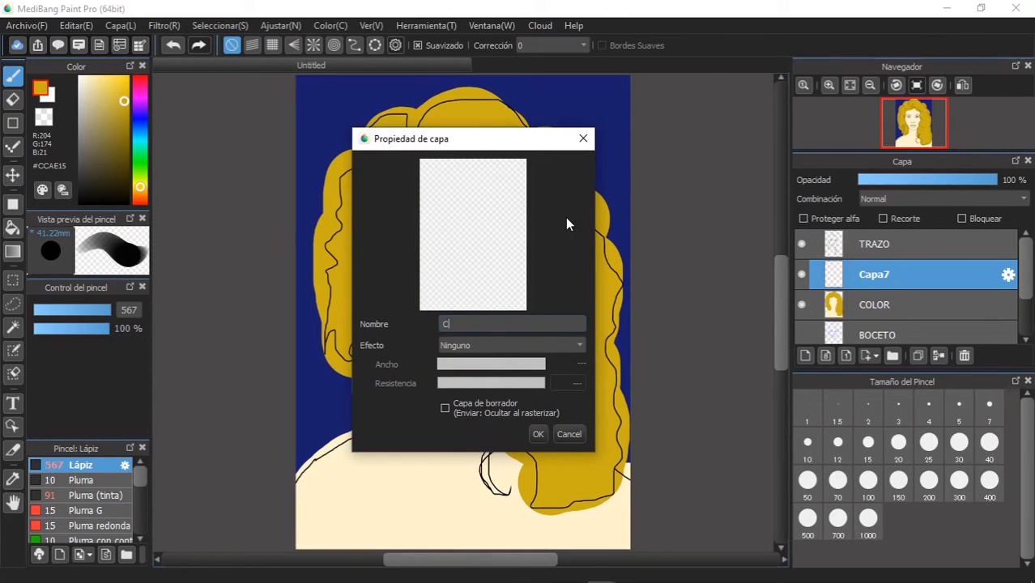
text(OLOR CON DETALLE)
click(539, 433)
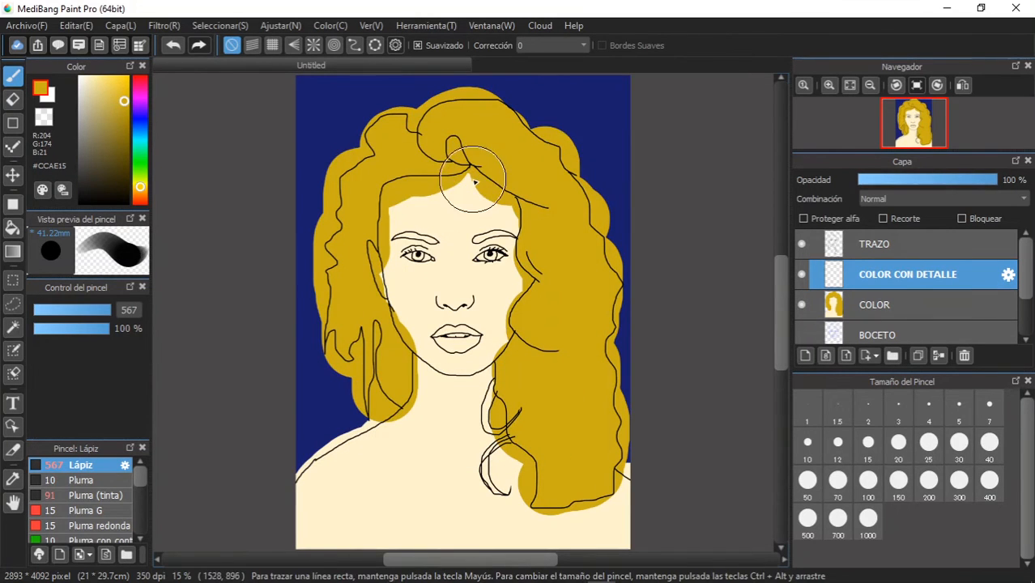
- Try to bucket-fill the face on the COLOR CON DETALLE layer with the cream (#FFF3CF) sampled from the forehead
scroll(451, 276, down, 2)
scroll(455, 293, up, 3)
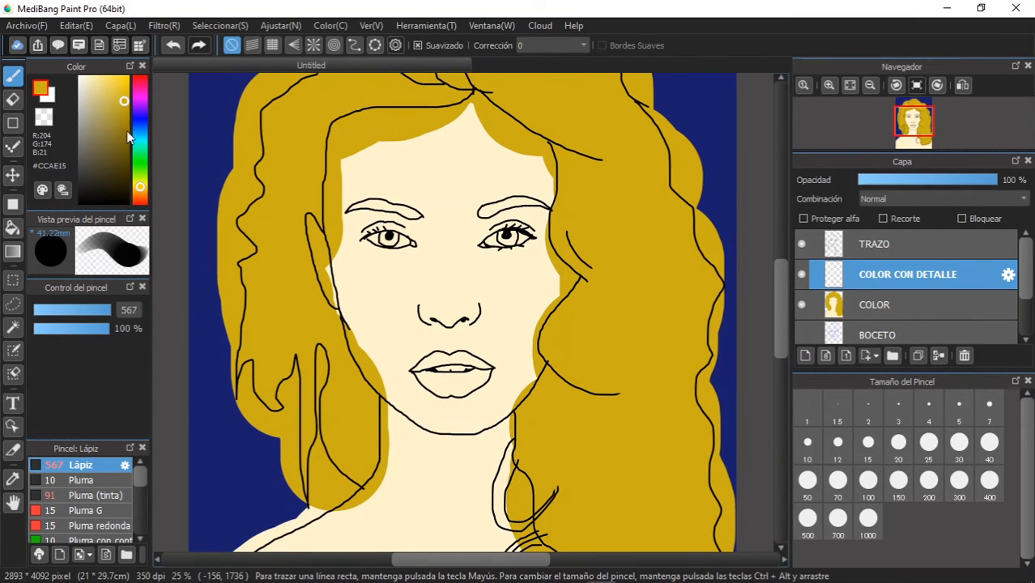
click(12, 480)
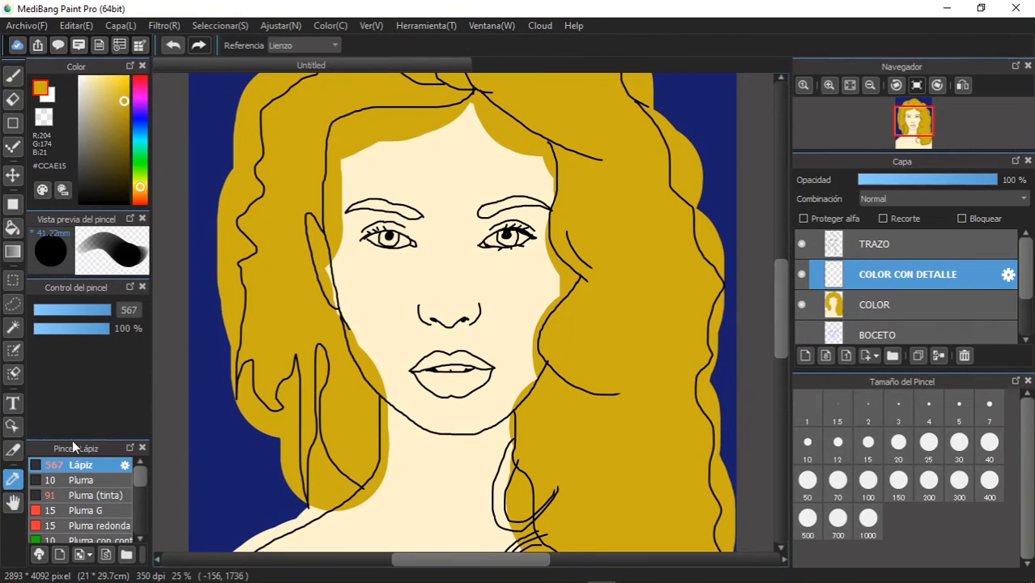
click(468, 167)
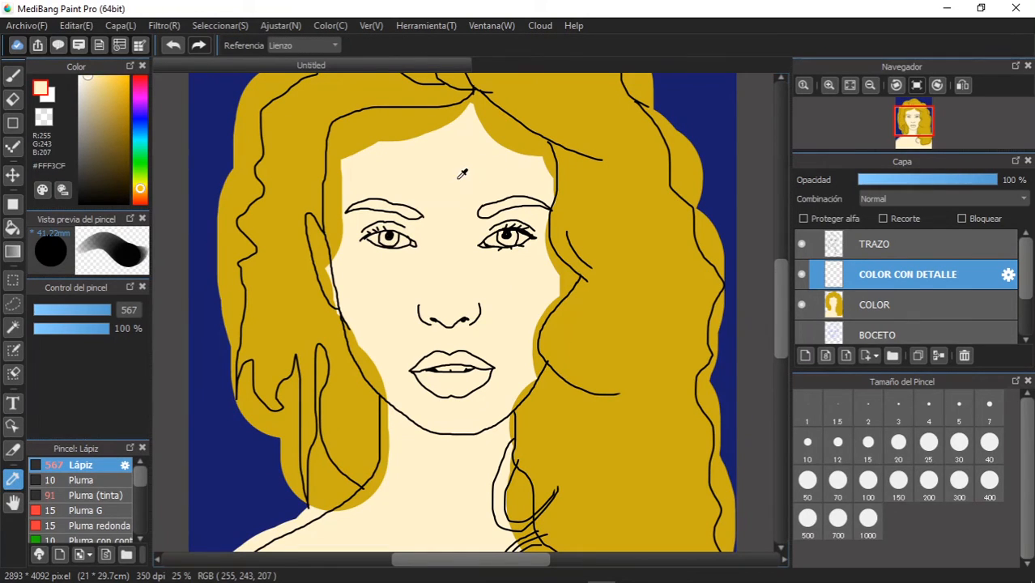
click(17, 228)
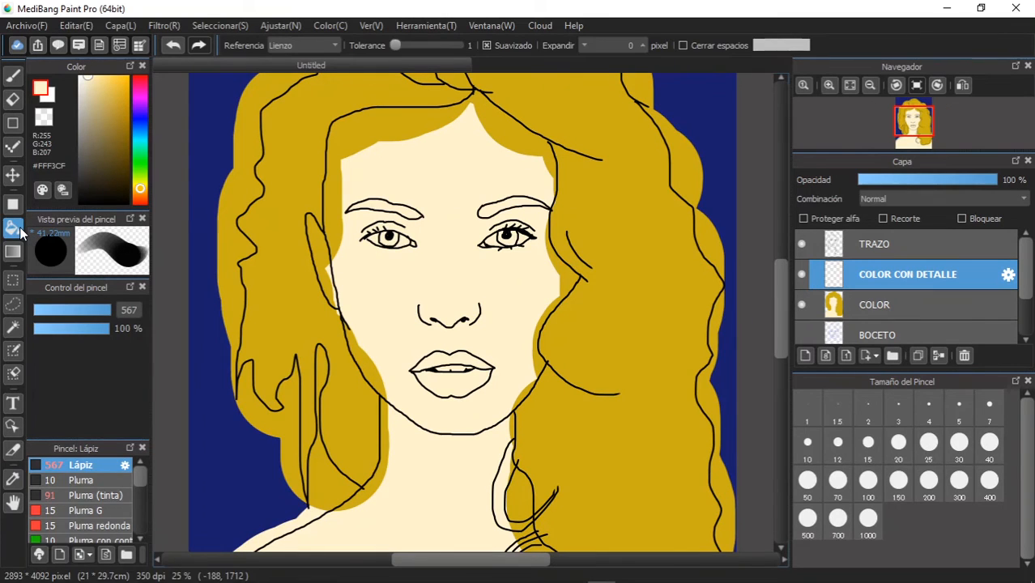
click(371, 288)
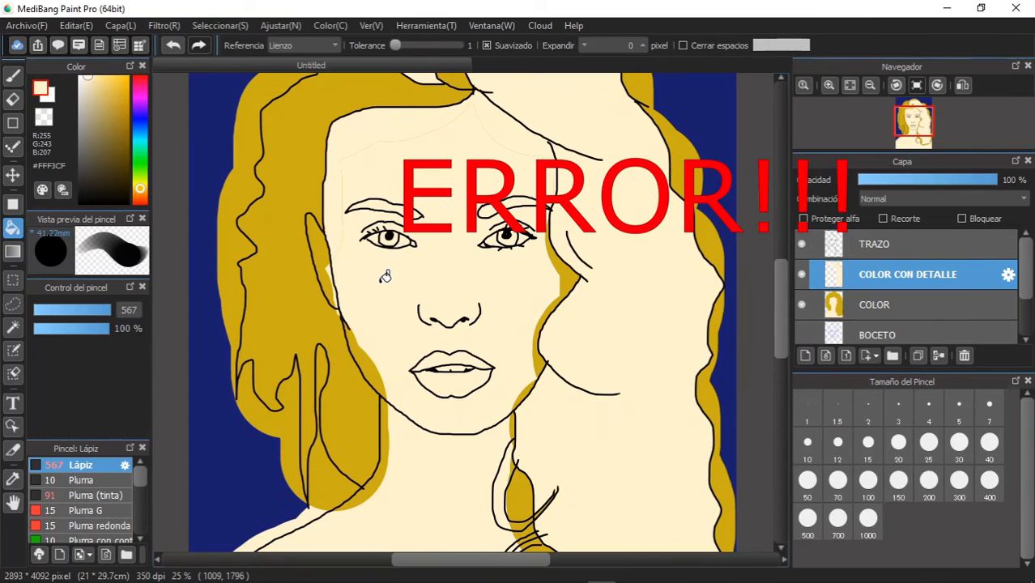
key(ctrl+z)
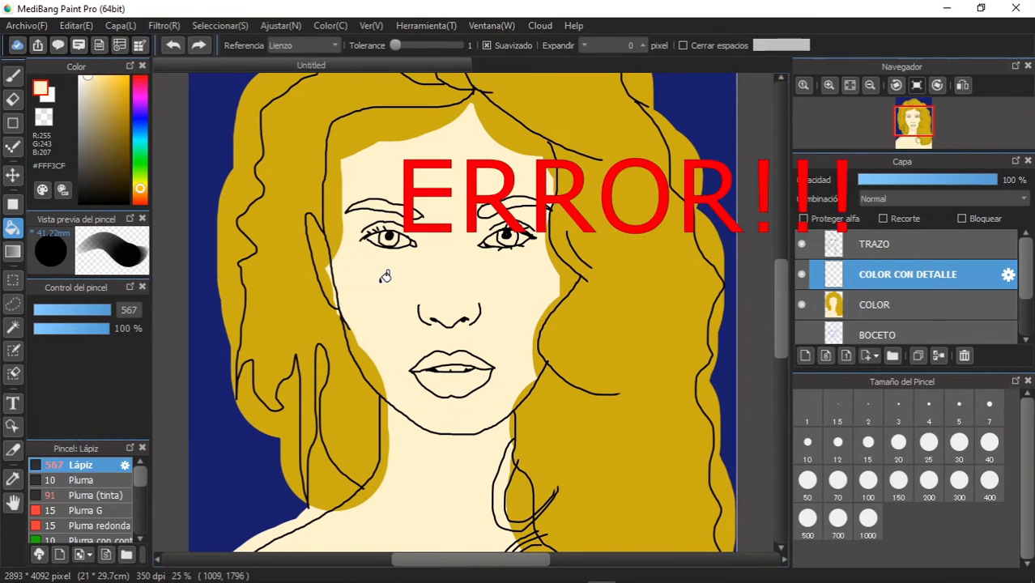
- Close the gap in the hairline outline above the eyebrow near the parting with the Lápiz brush in black (#000000) at size 8
scroll(559, 133, up, 3)
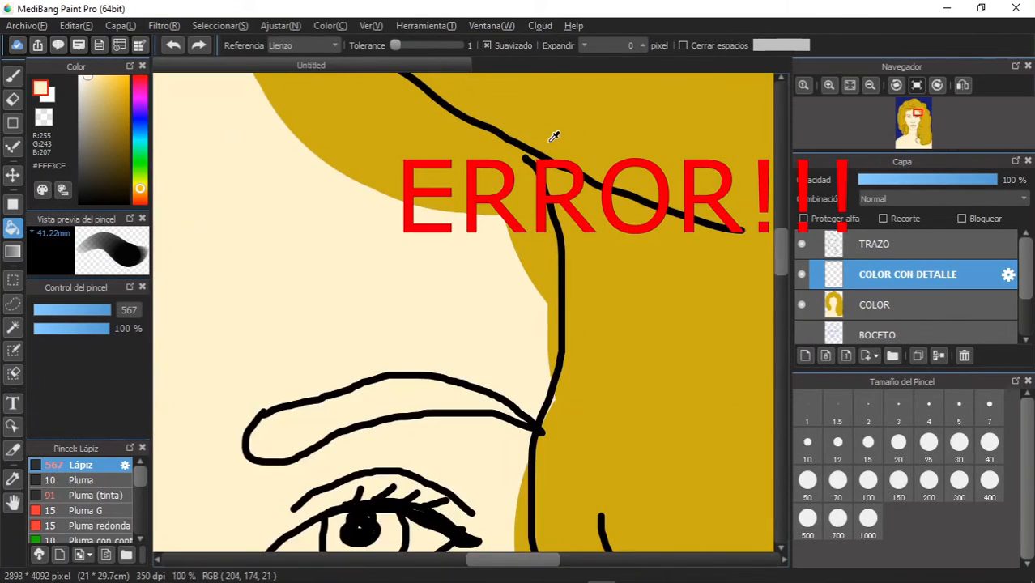
click(12, 74)
click(125, 201)
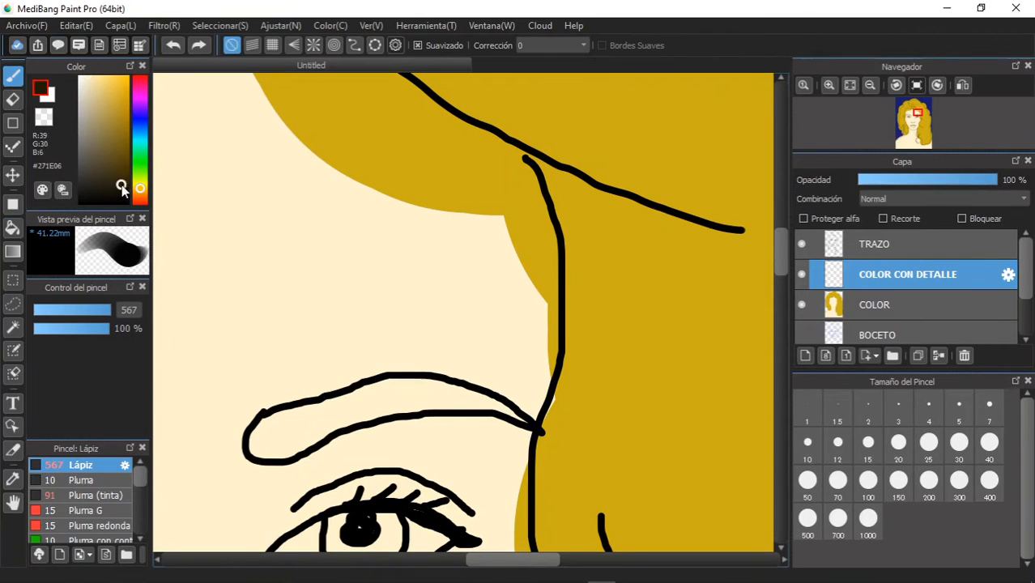
click(530, 158)
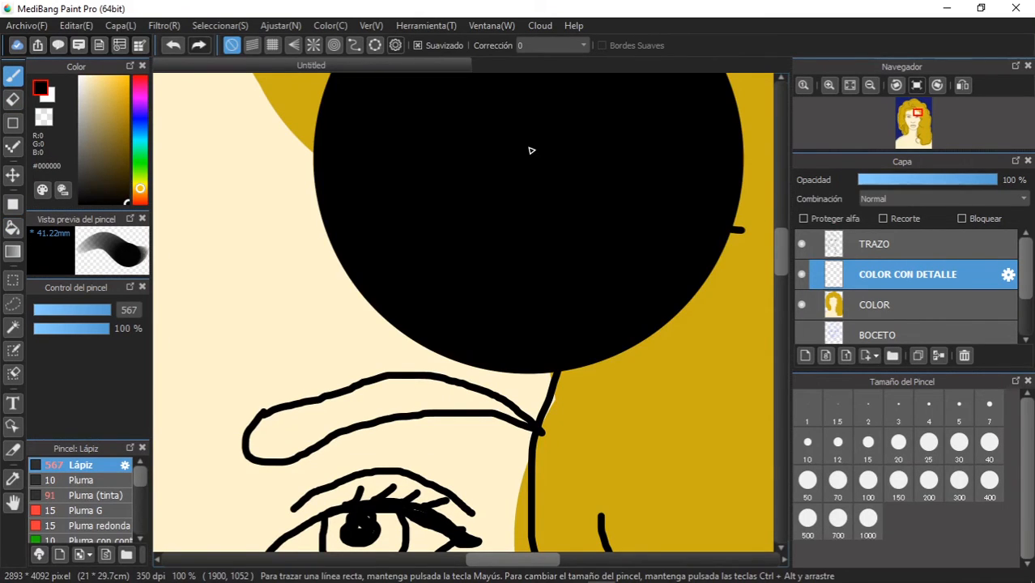
key(ctrl+z)
click(46, 320)
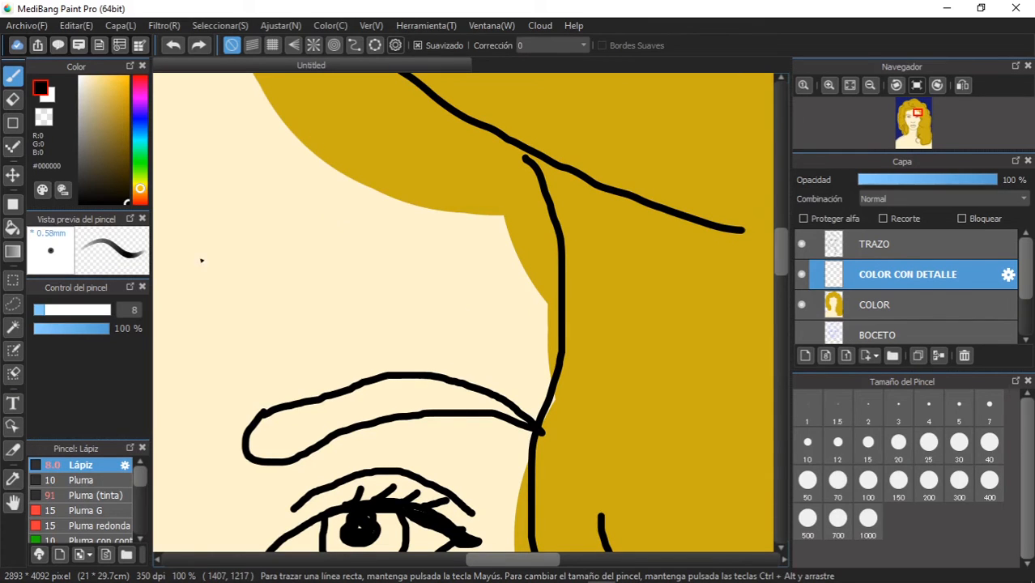
click(525, 151)
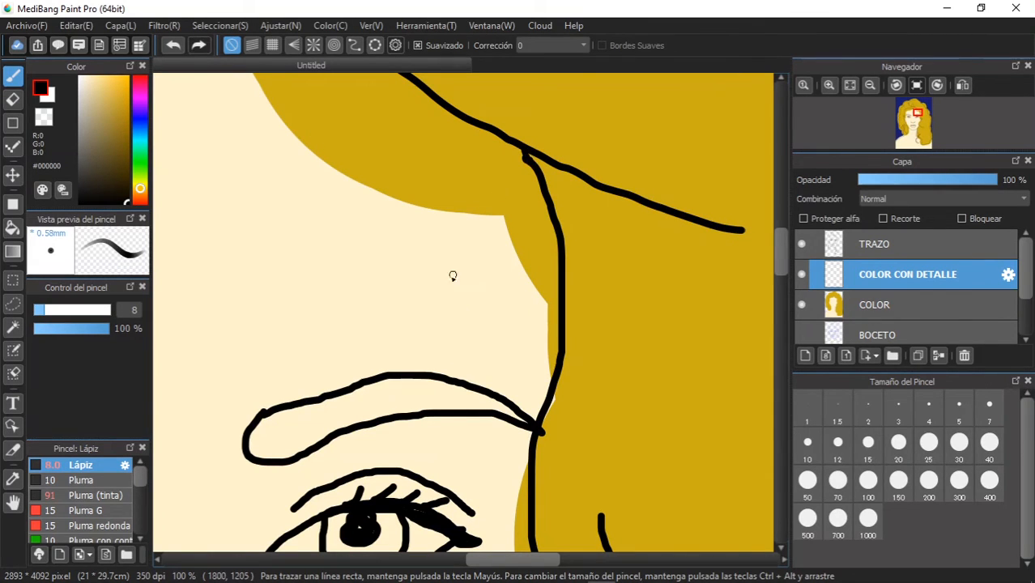
- Bucket-fill the golden patches inside the face and ear outlines on the COLOR layer with cream (#FFF3CF) sampled from the forehead
scroll(362, 256, up, 1)
scroll(365, 247, down, 5)
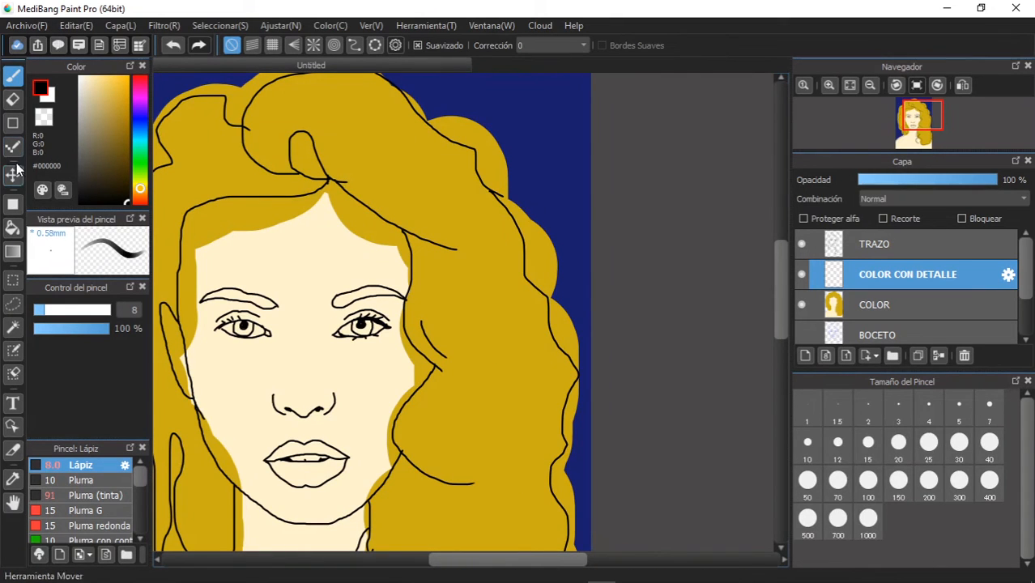
click(12, 227)
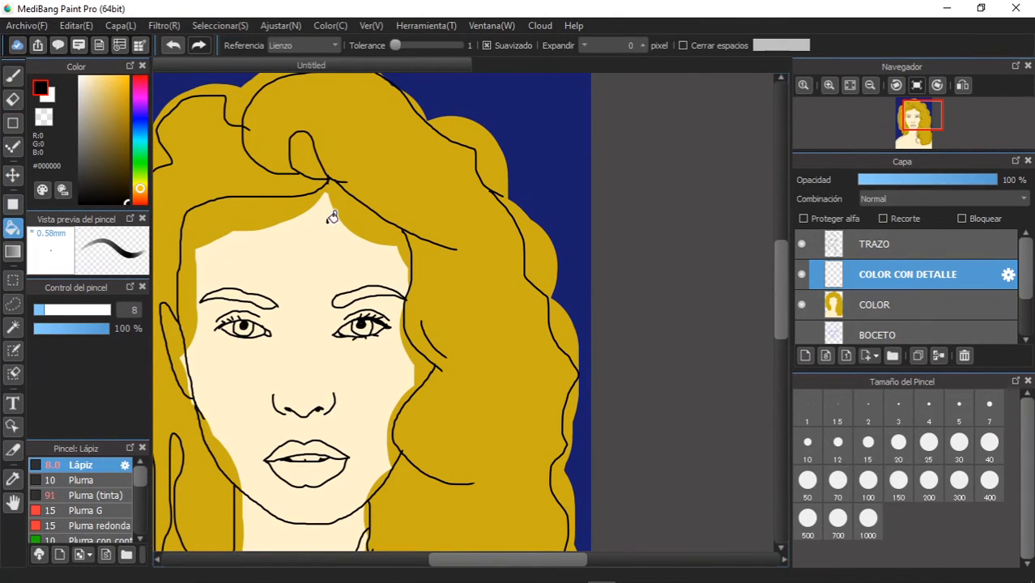
click(896, 303)
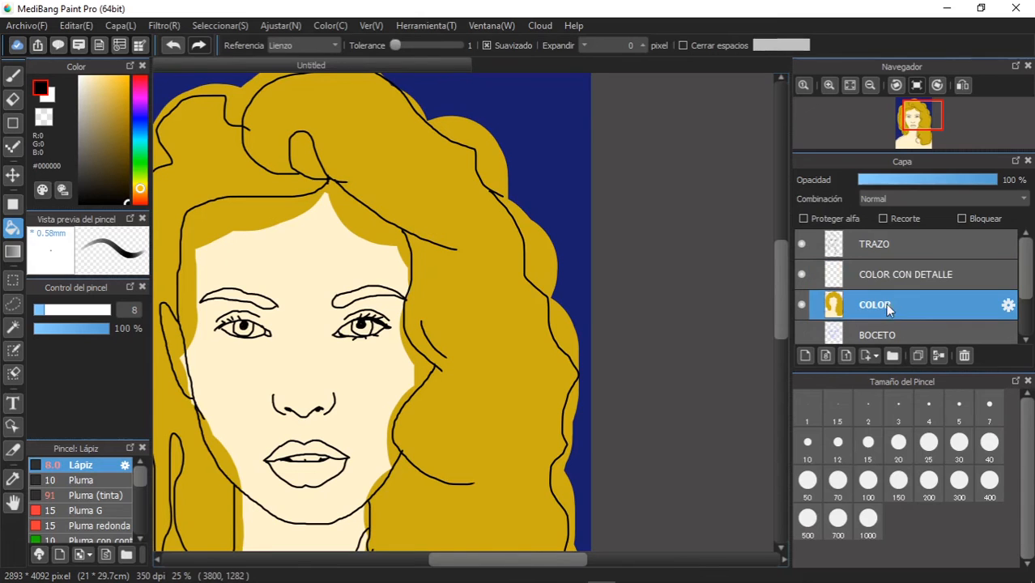
click(246, 213)
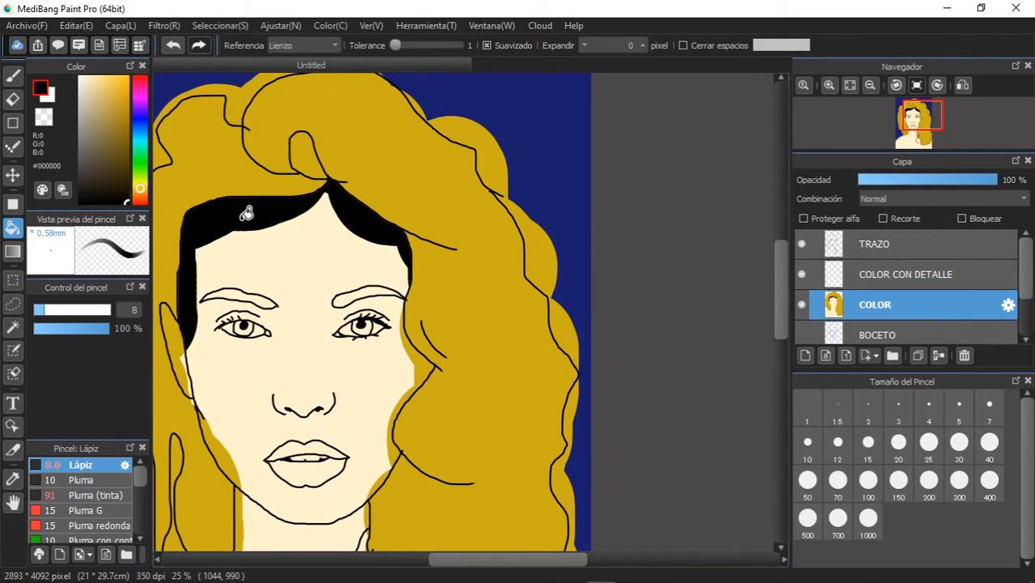
key(ctrl+z)
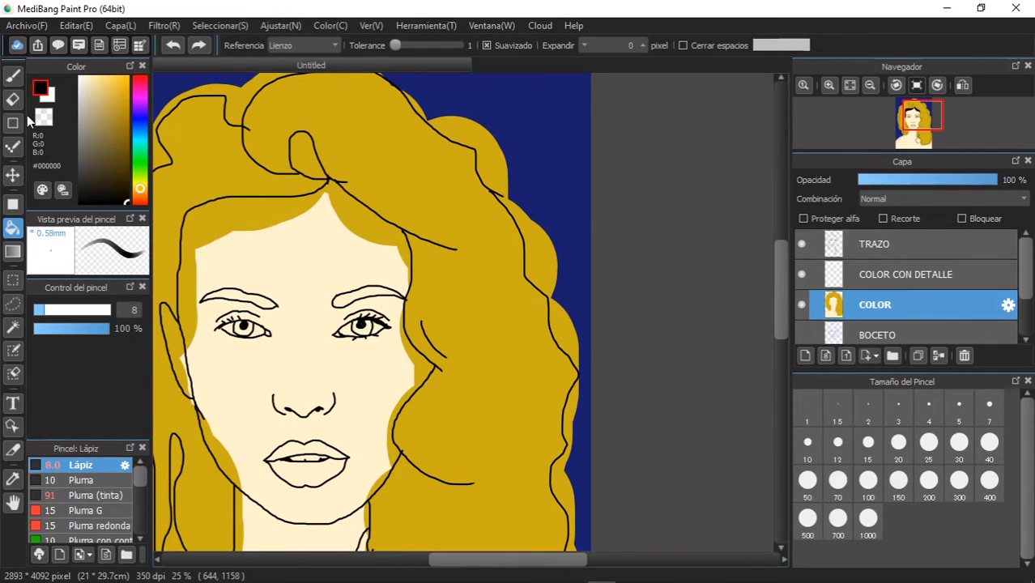
click(18, 479)
click(283, 259)
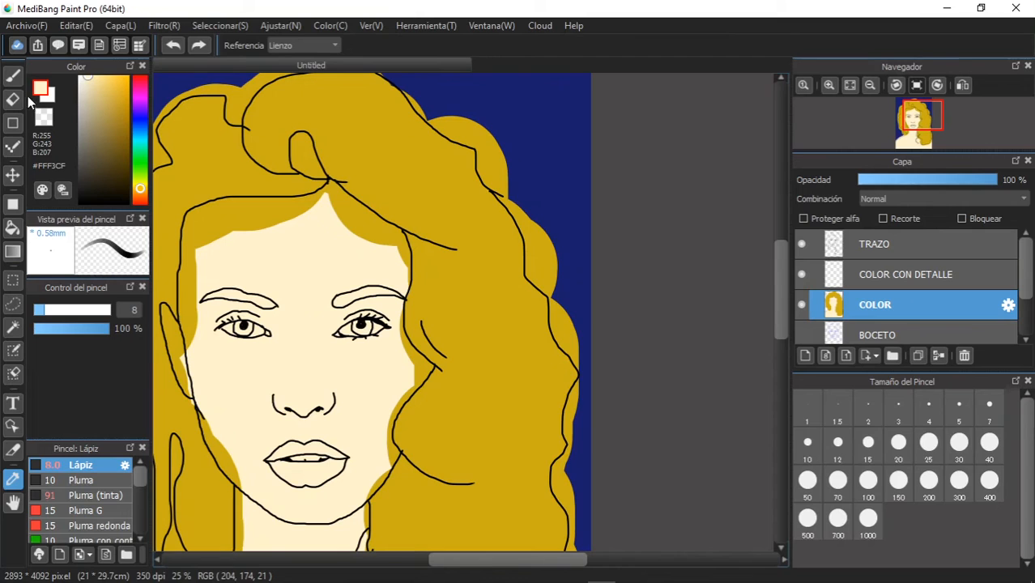
click(12, 227)
click(243, 209)
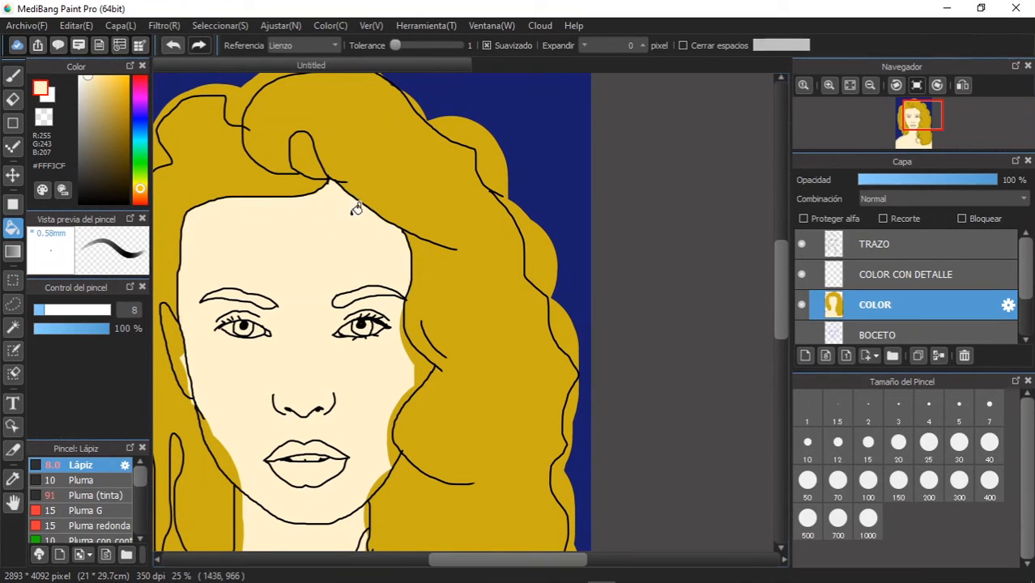
click(422, 364)
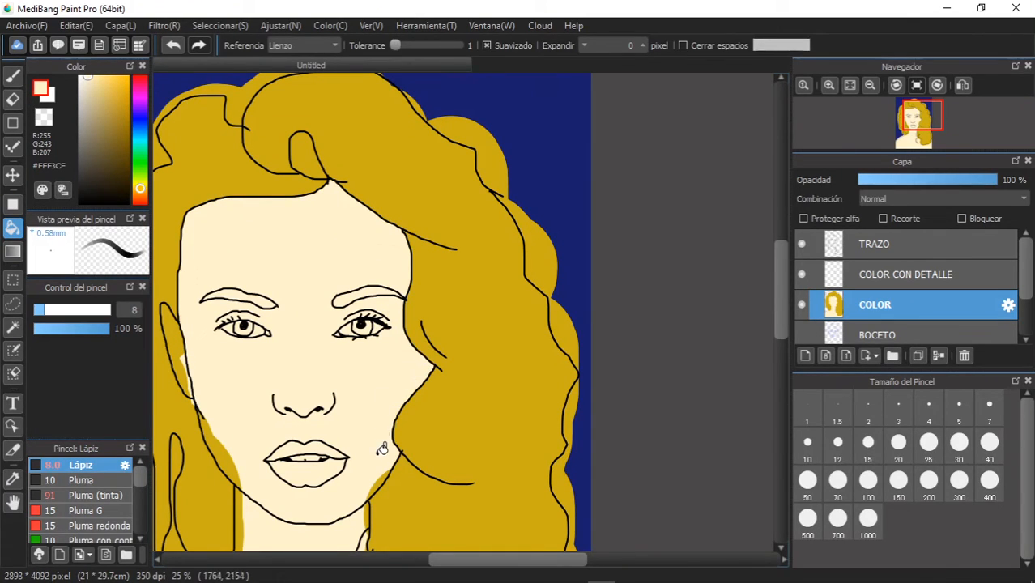
click(228, 458)
click(181, 343)
- Fill the golden spill along the neck, inside the neck curl and over the shoulder below the hair with cream (#FFF3CF)
mouse_move(300, 331)
mouse_down()
mouse_move(409, 155)
mouse_move(404, 137)
mouse_up()
click(348, 365)
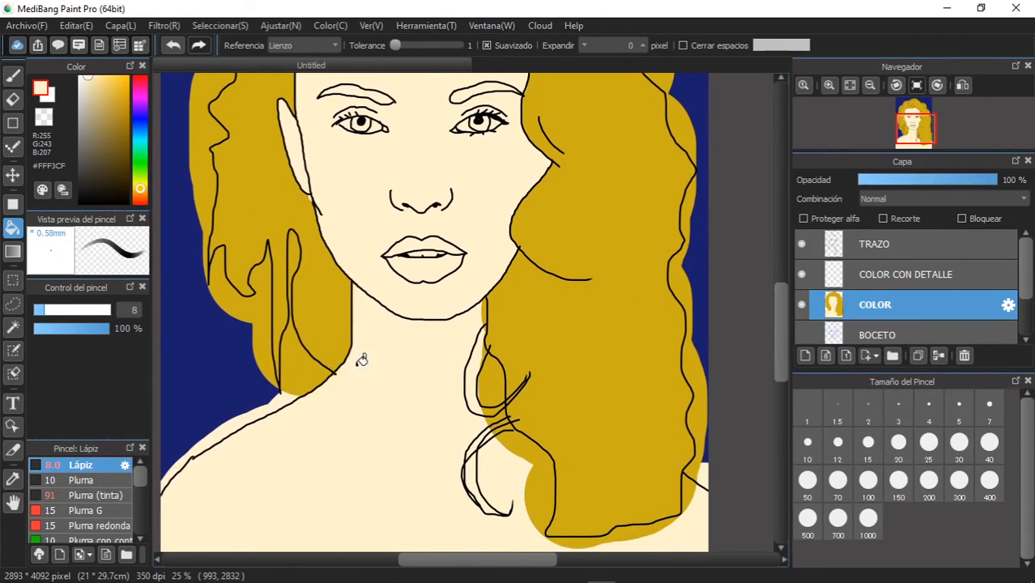
click(497, 373)
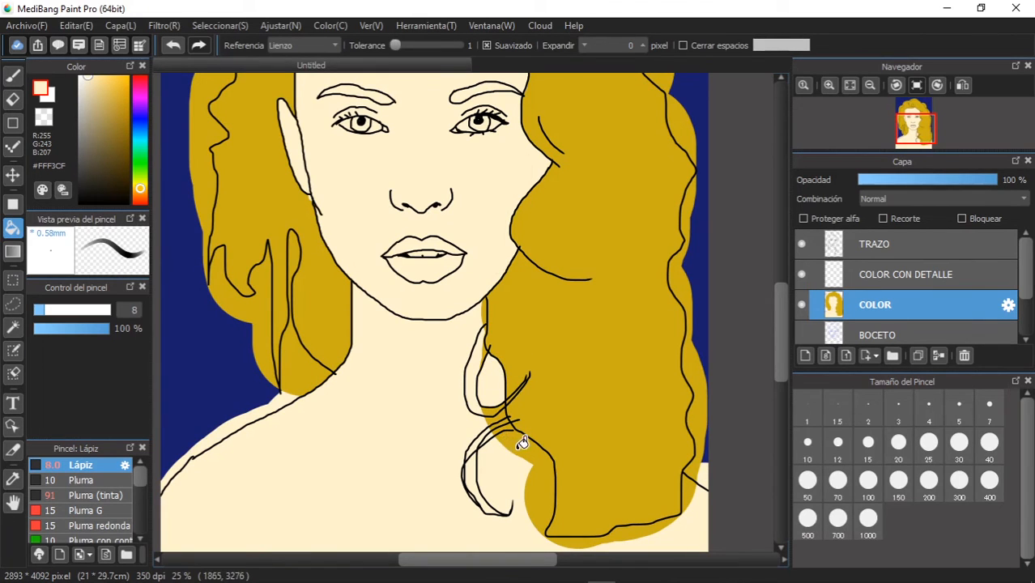
click(530, 458)
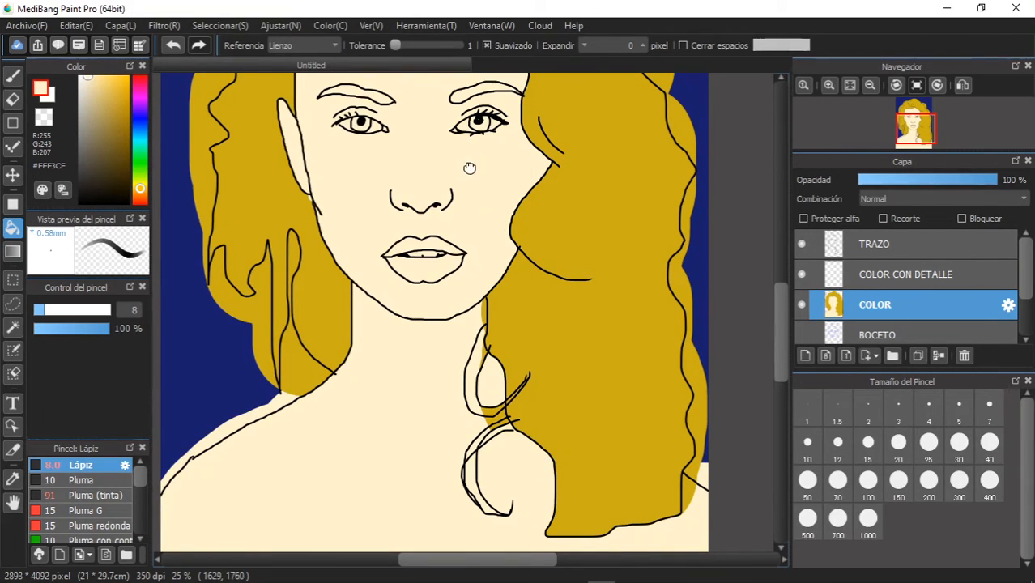
- Hide and show the COLOR layer to compare the portrait with and without its flat colours
drag(469, 162, 469, 317)
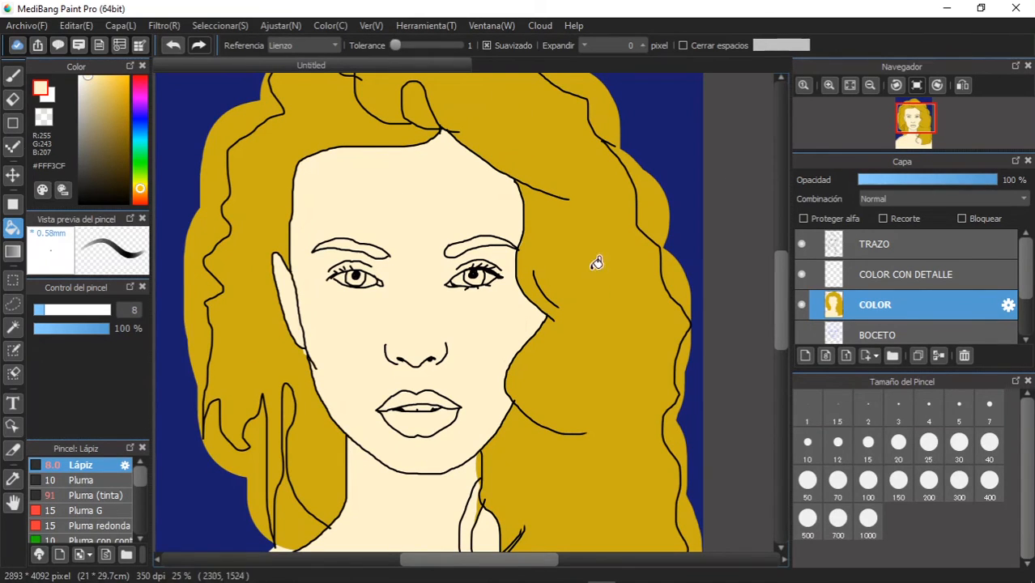
scroll(596, 292, up, 4)
scroll(597, 290, down, 6)
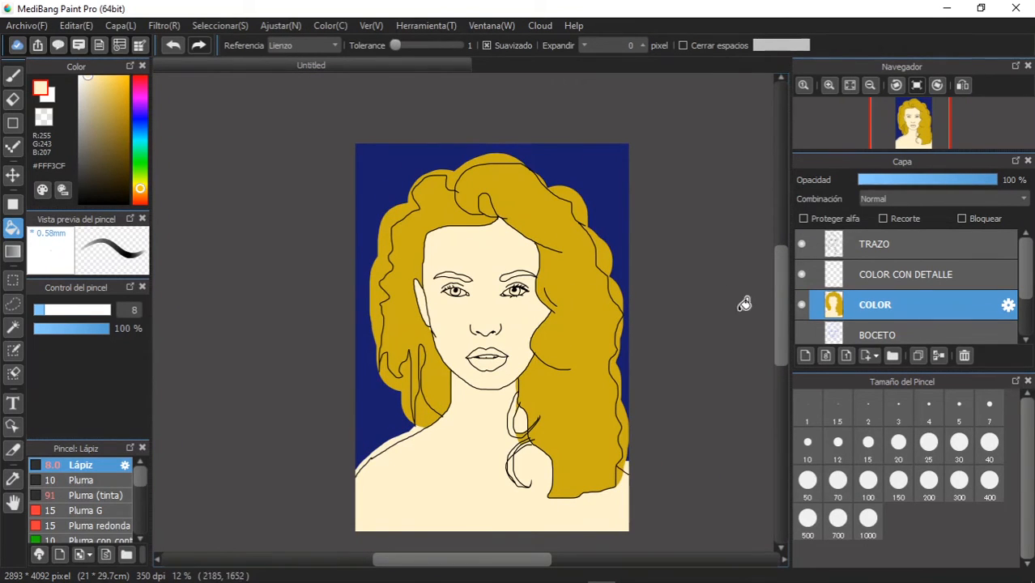
click(802, 306)
click(800, 305)
click(800, 304)
click(801, 305)
scroll(555, 306, down, 1)
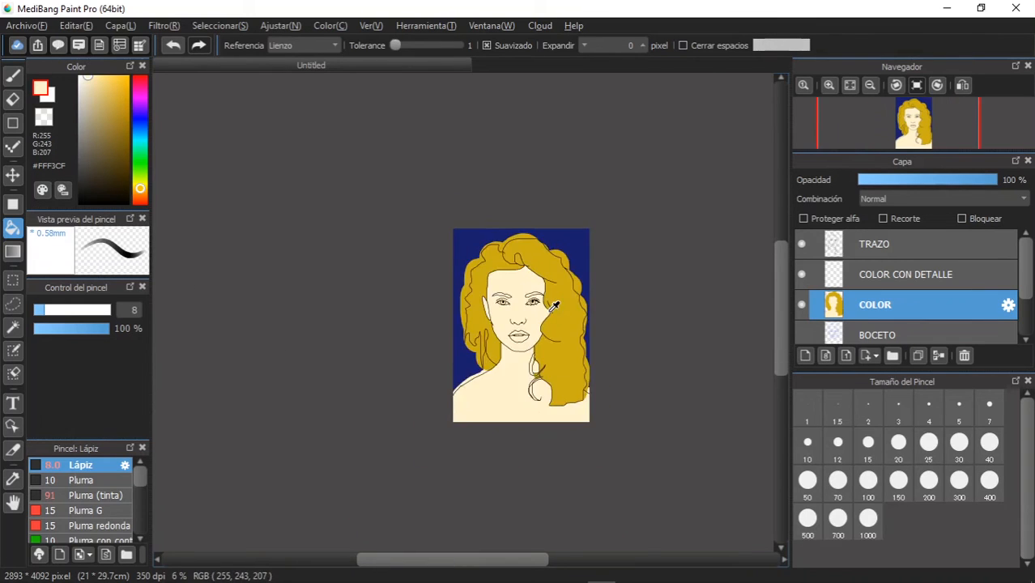
- Sample the golden hair colour (#CCAE15) and bucket-fill both eyebrows with it on the COLOR layer
scroll(556, 307, up, 3)
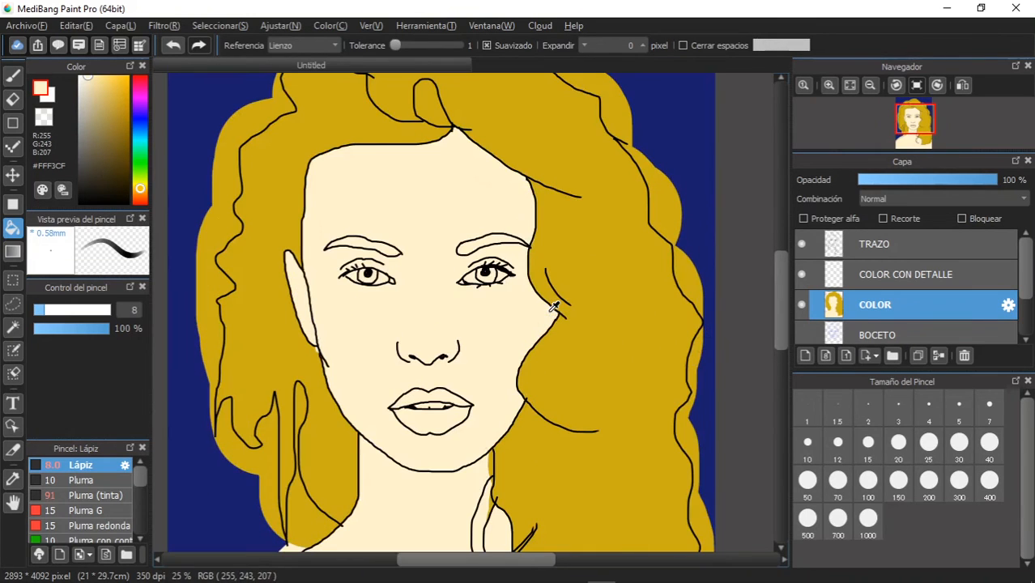
click(12, 478)
click(296, 167)
click(12, 228)
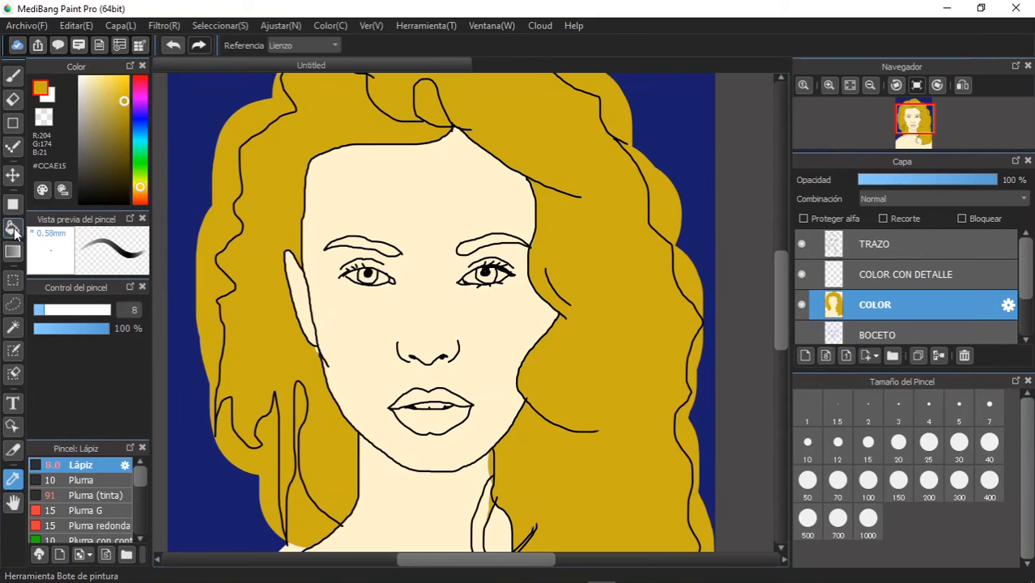
click(392, 245)
click(482, 242)
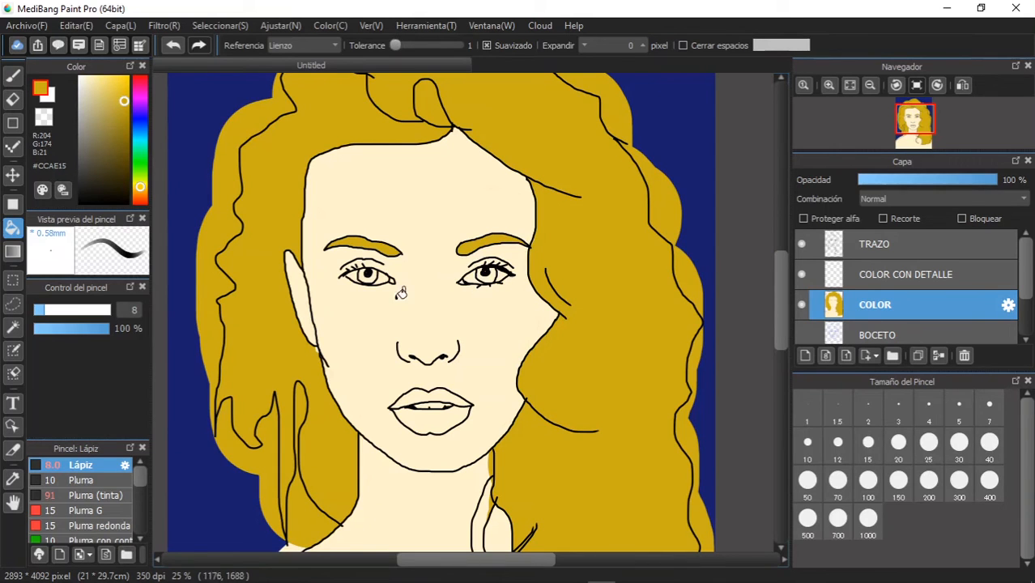
- Bucket-fill the whites of both eyes with pure white (#FFFFFF) on the COLOR layer
scroll(446, 309, down, 1)
scroll(446, 309, up, 3)
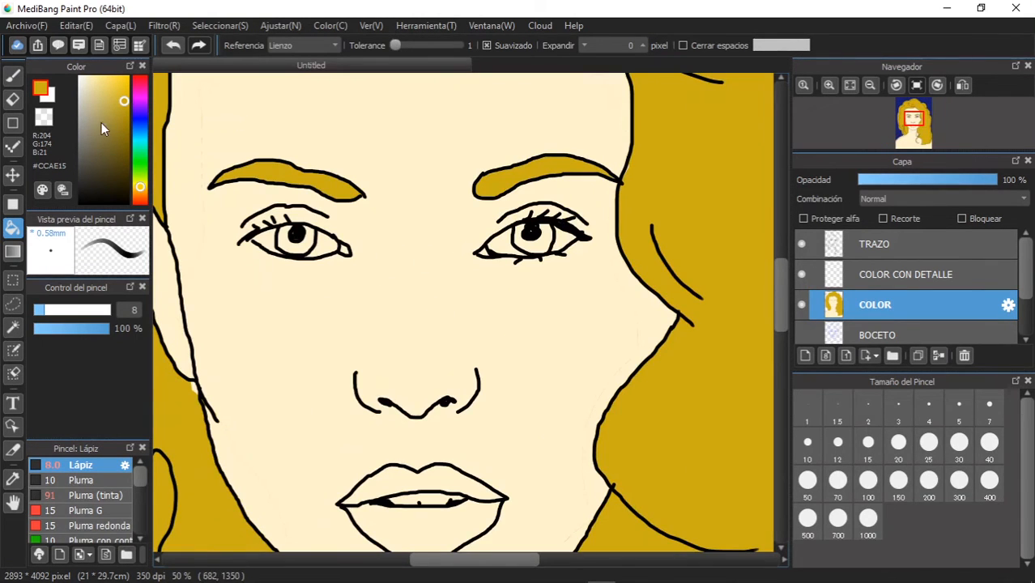
click(80, 77)
drag(67, 85, 67, 94)
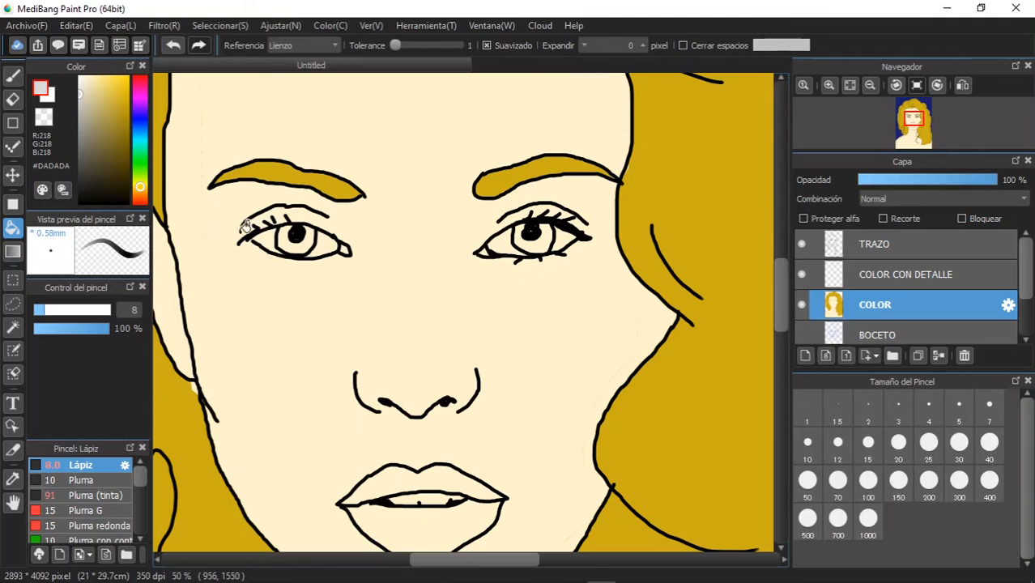
click(13, 74)
drag(119, 185, 126, 202)
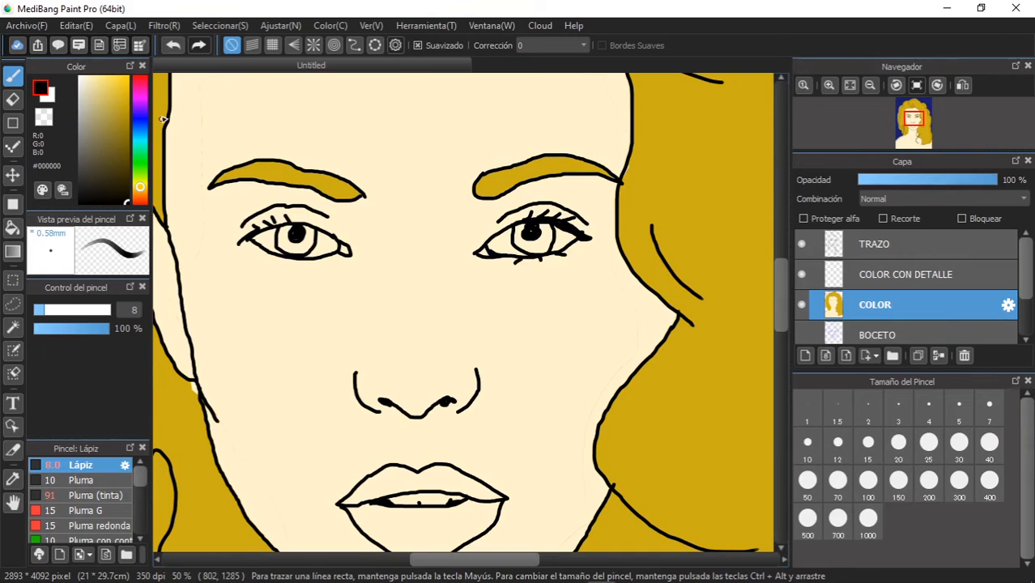
click(80, 76)
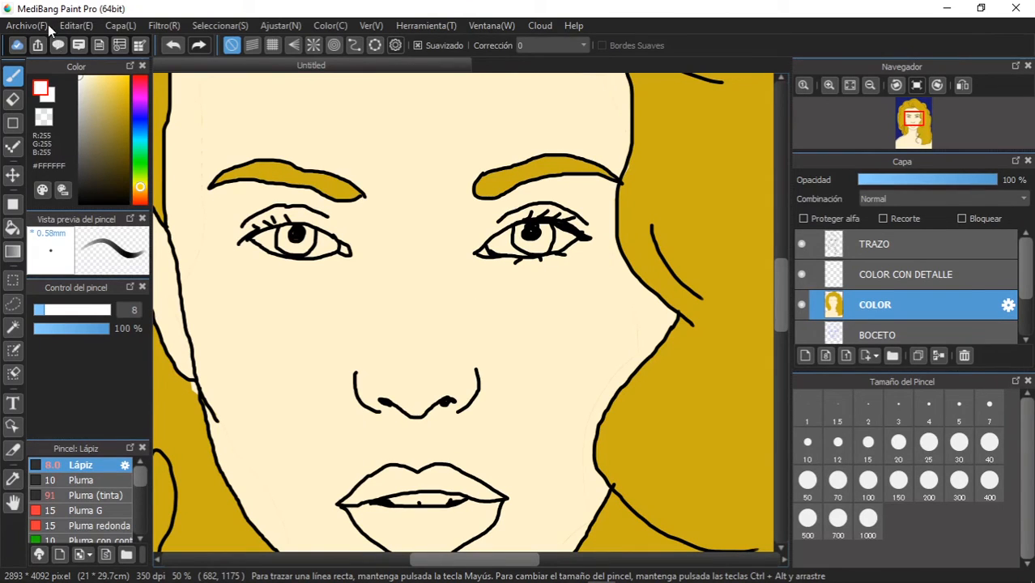
click(12, 227)
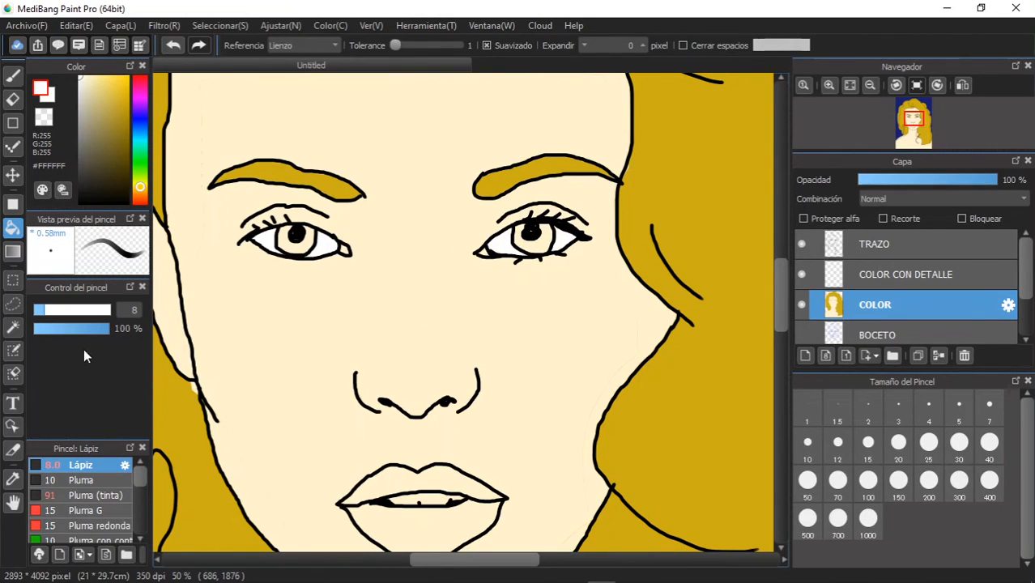
- Pick a dark green (#009F2C) and bucket-fill the irises of both eyes with it
drag(145, 169, 141, 156)
click(127, 103)
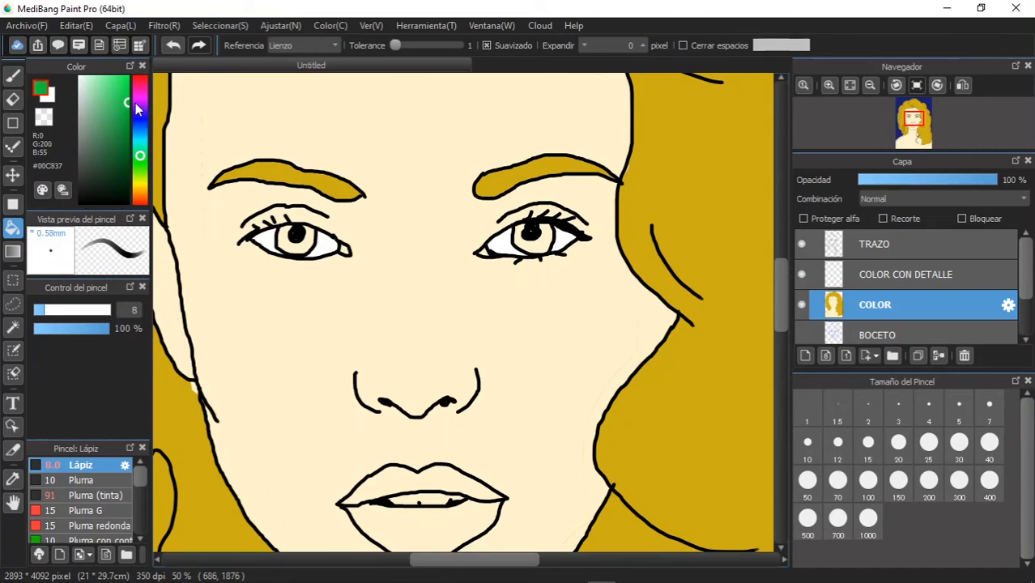
click(126, 124)
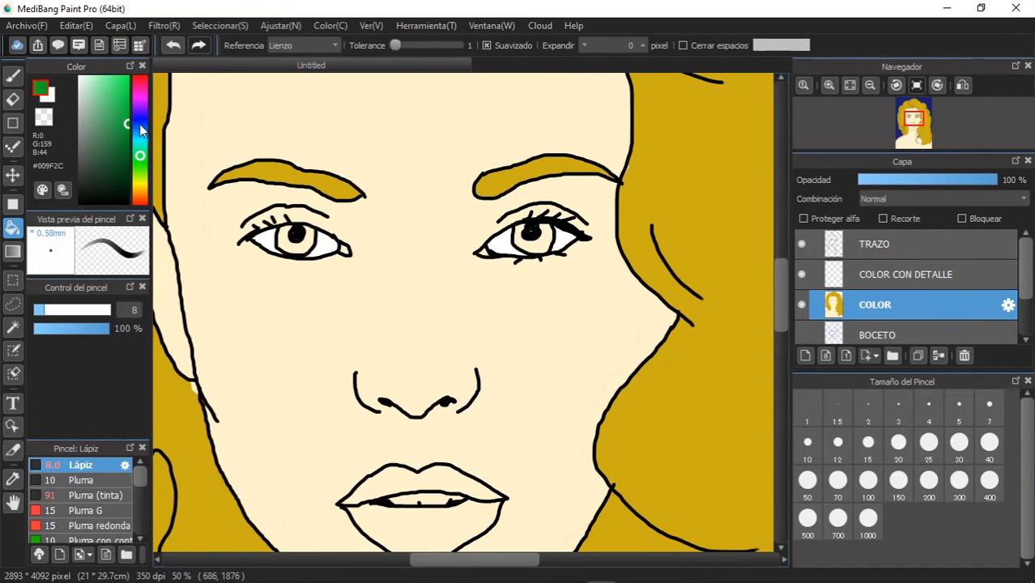
click(304, 236)
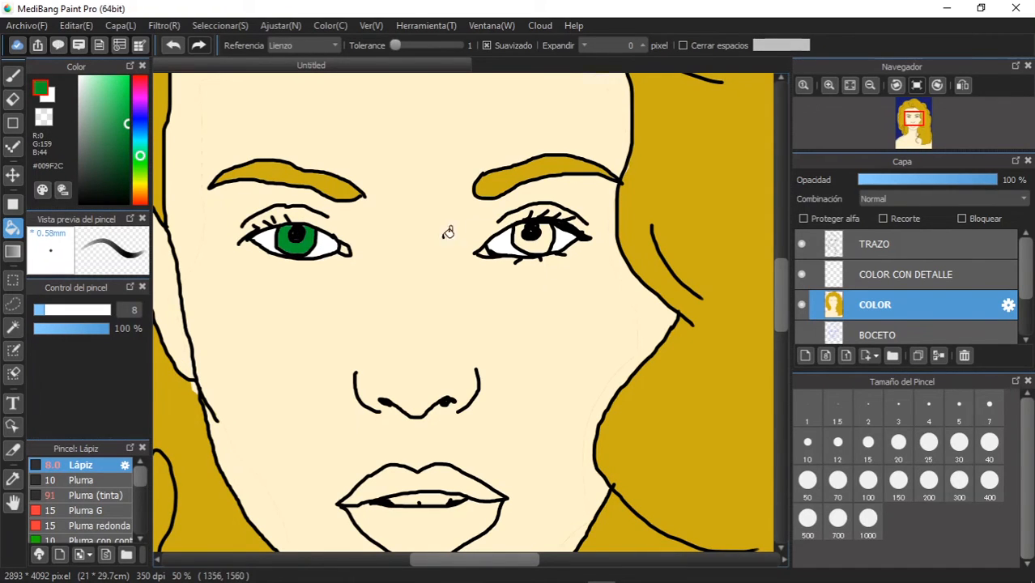
click(549, 236)
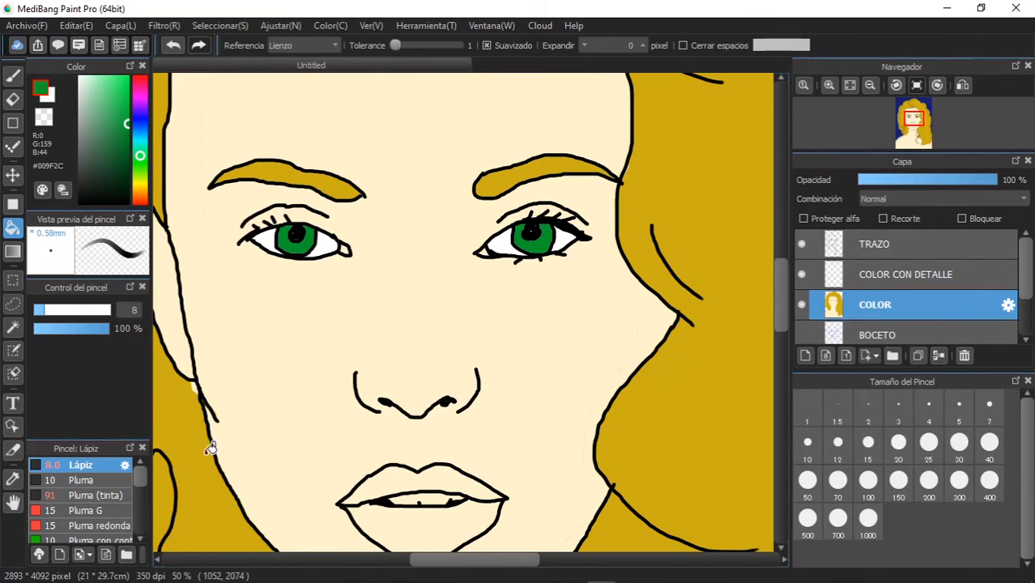
- Pick a soft red (#CB3636) and bucket-fill the upper and lower lips with it
drag(365, 441, 353, 256)
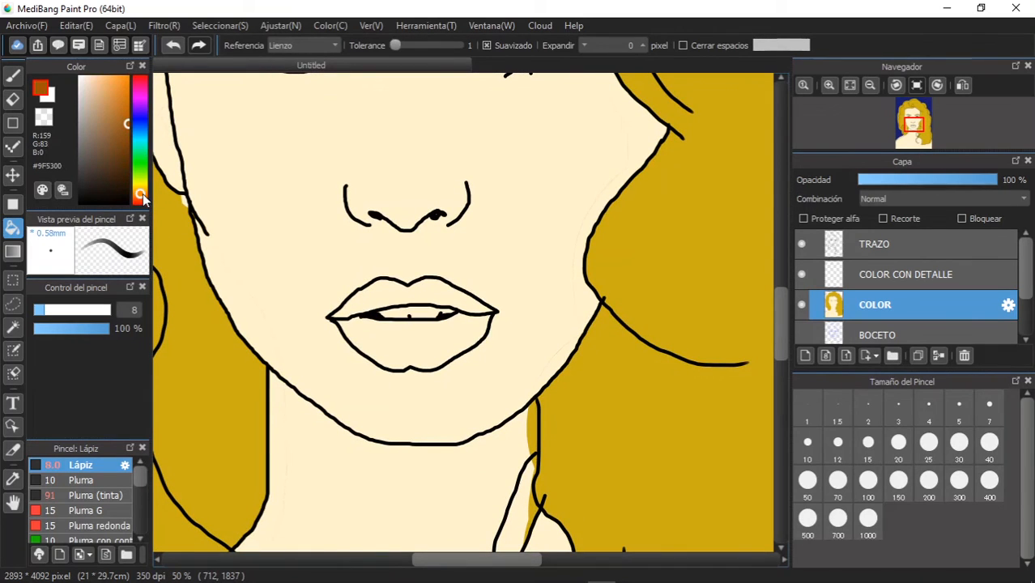
click(136, 85)
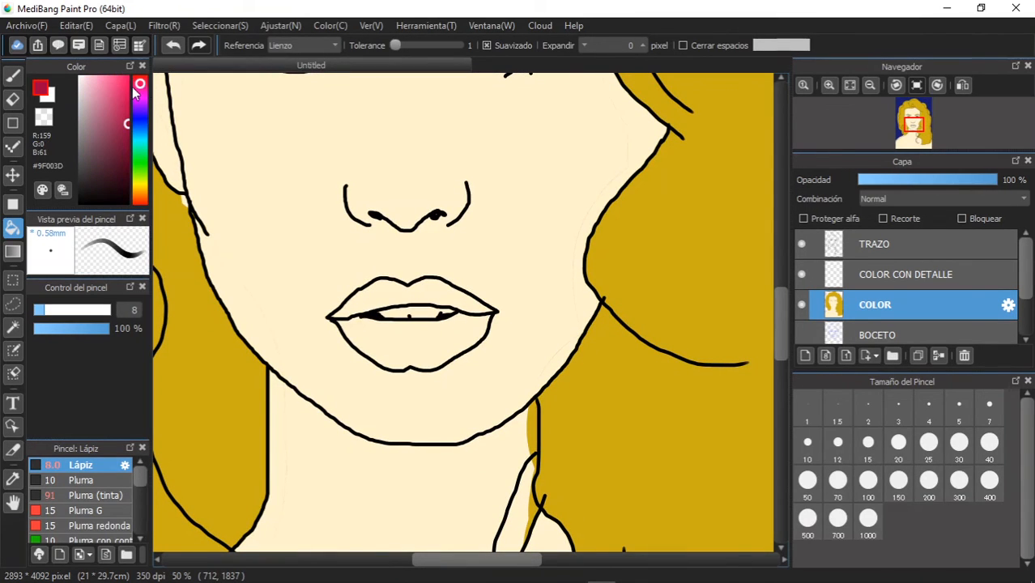
drag(120, 90, 124, 77)
click(143, 79)
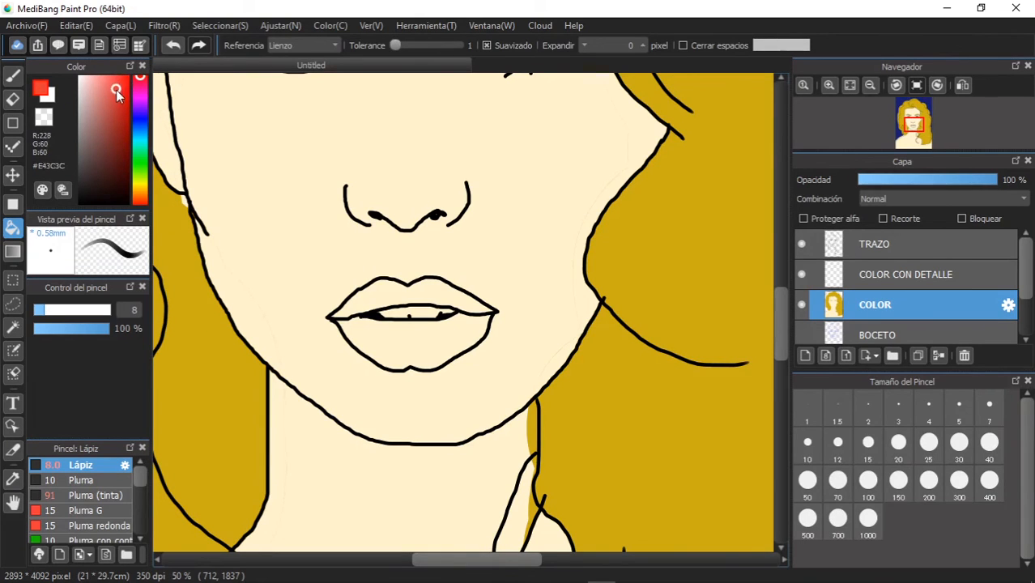
drag(109, 101, 115, 101)
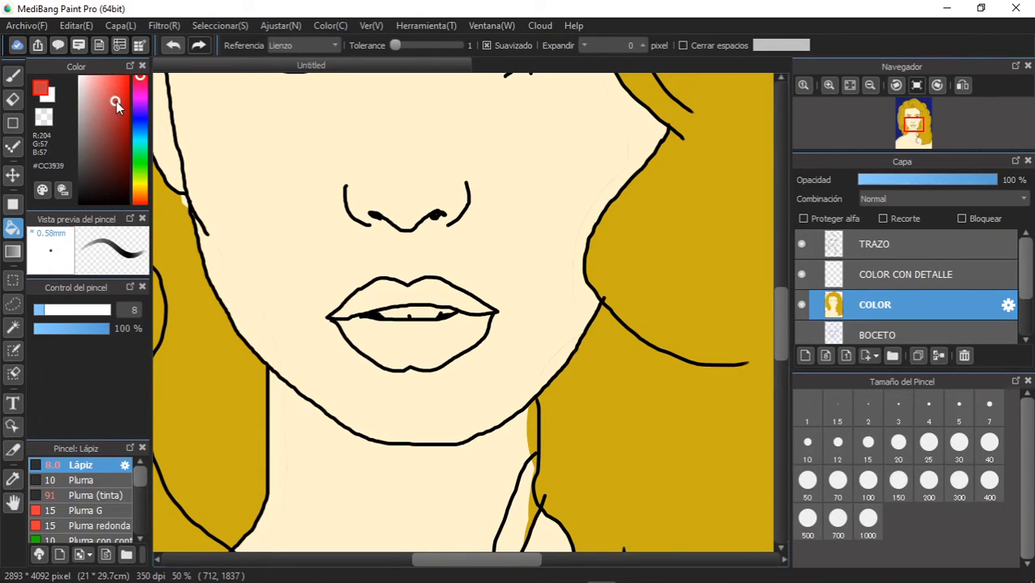
click(376, 308)
click(386, 328)
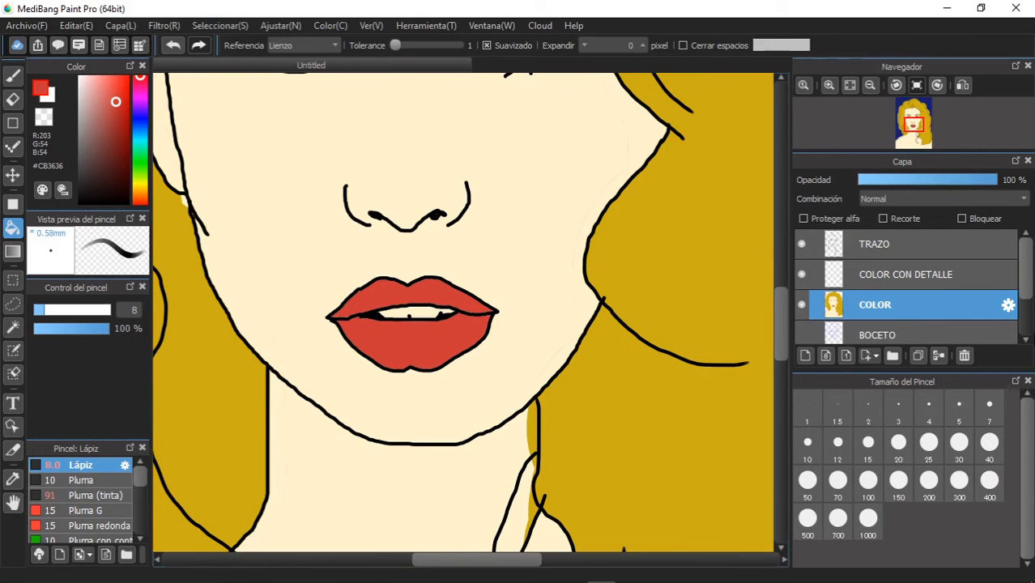
- Pick a warm off-white (#FFFEF0) and fill the teeth between the lips with it
click(80, 87)
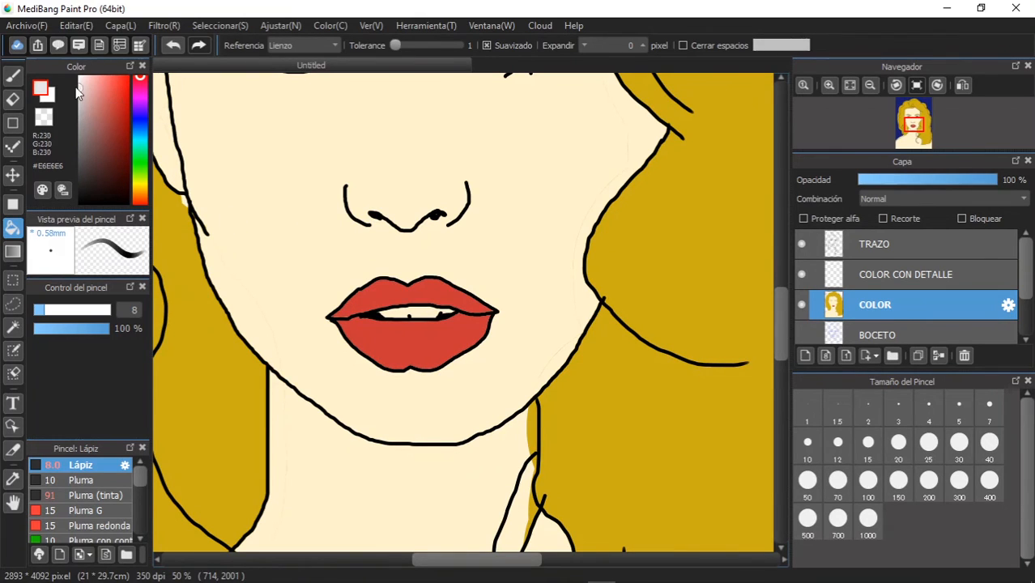
click(141, 183)
drag(90, 56, 81, 54)
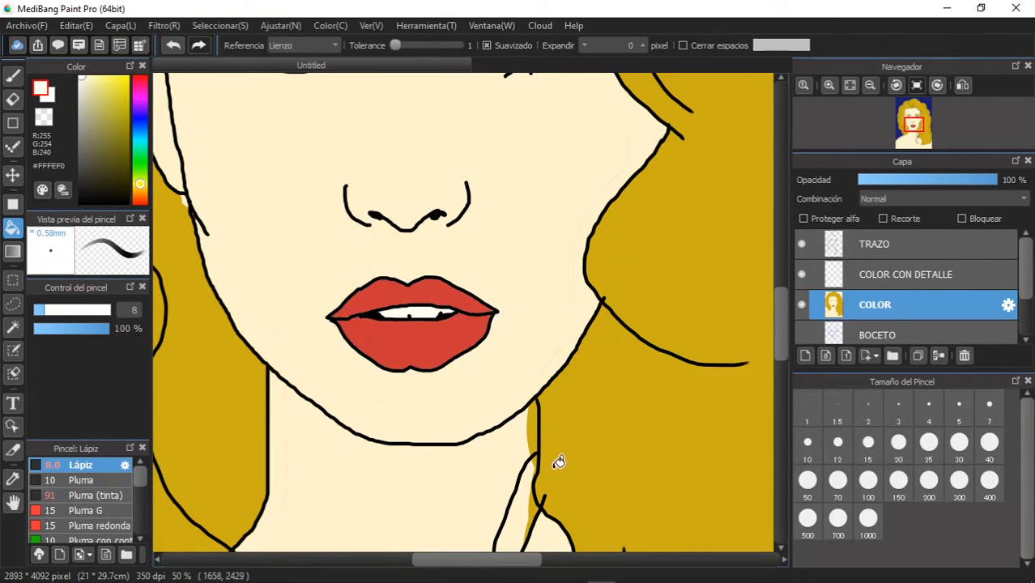
- Sample the navy background colour (#191E6C) and cover the golden spill outside the hair outline with it on the COLOR layer
click(13, 479)
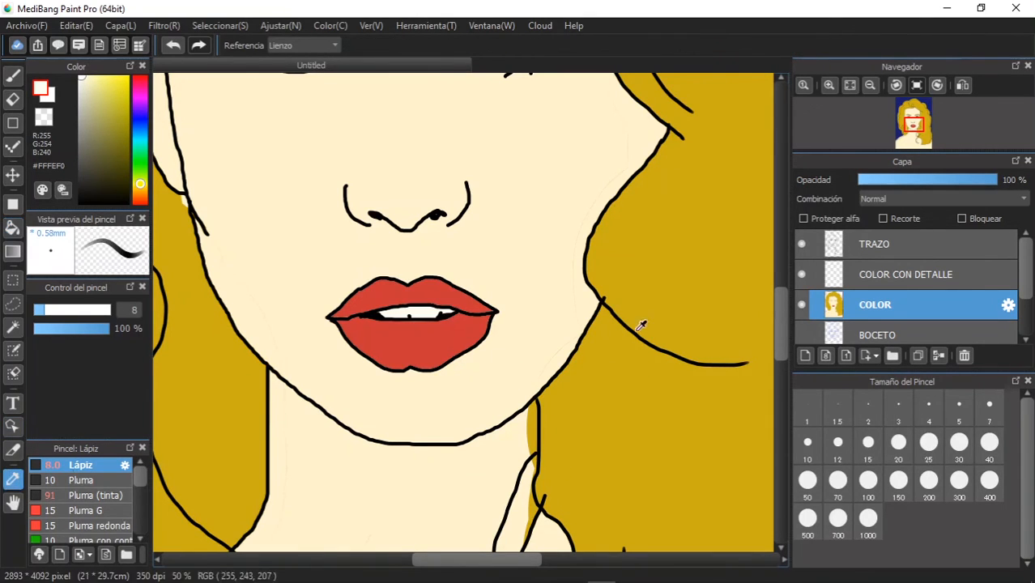
scroll(640, 325, up, 1)
scroll(623, 321, down, 5)
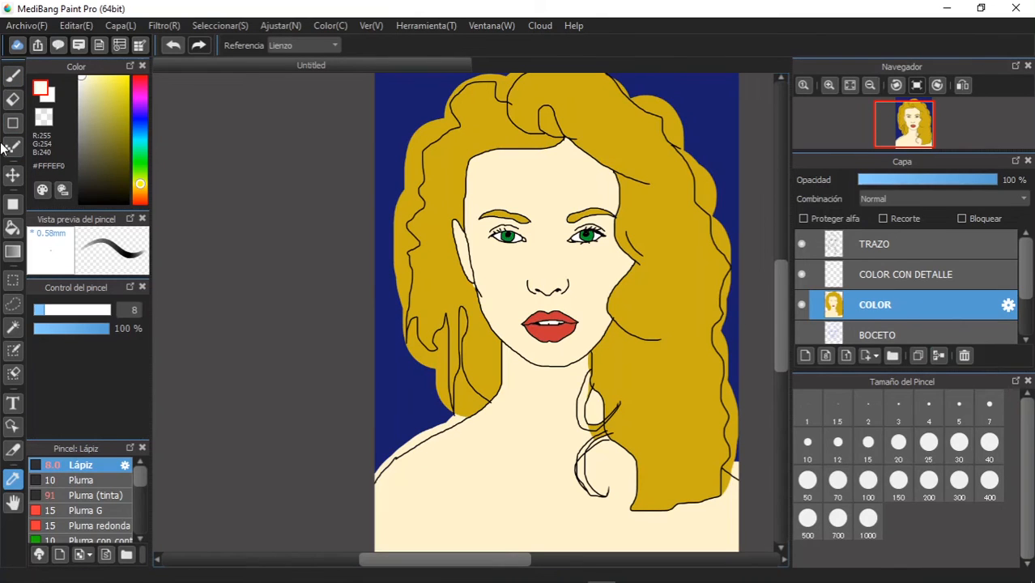
click(12, 228)
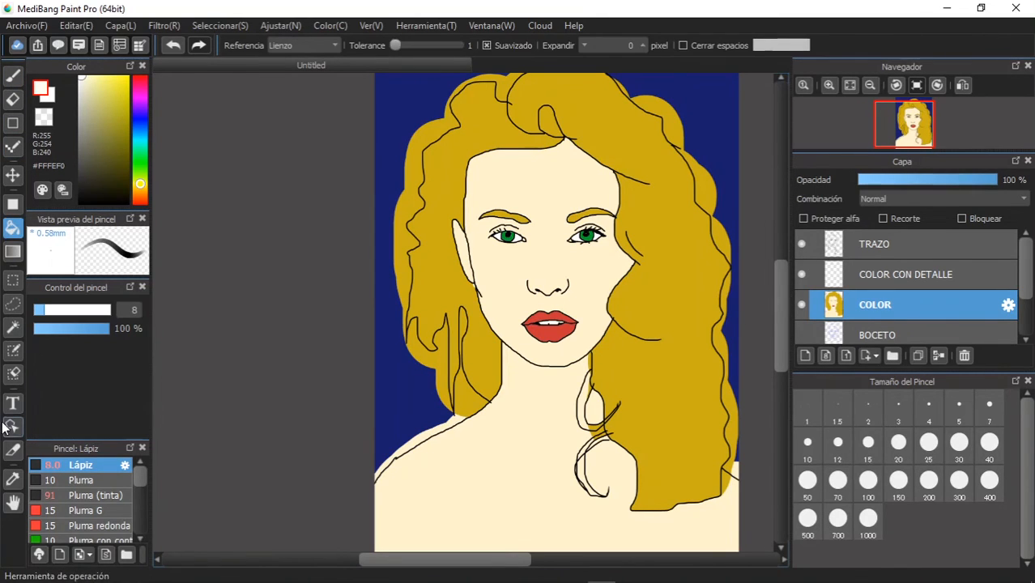
click(13, 479)
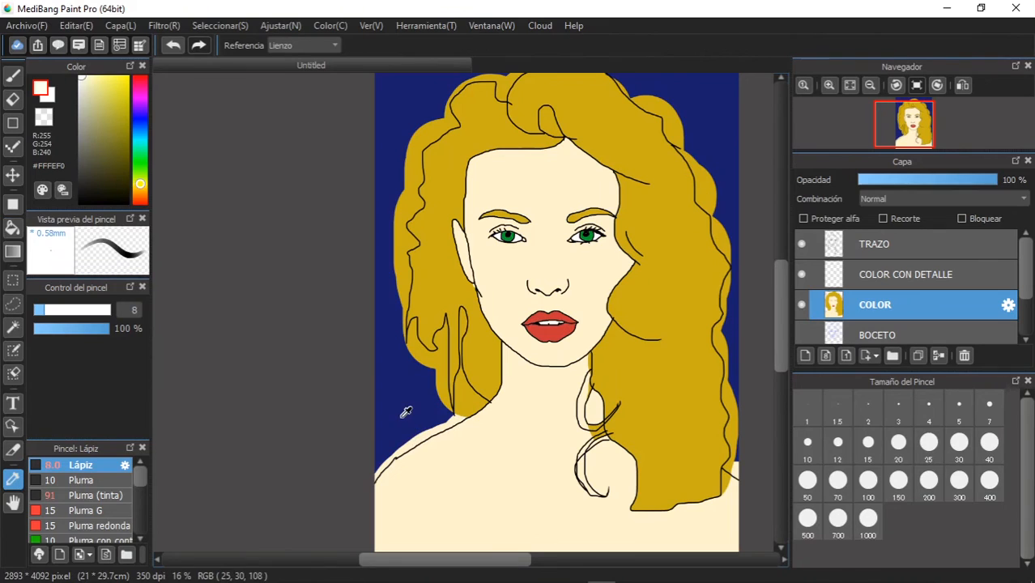
click(404, 411)
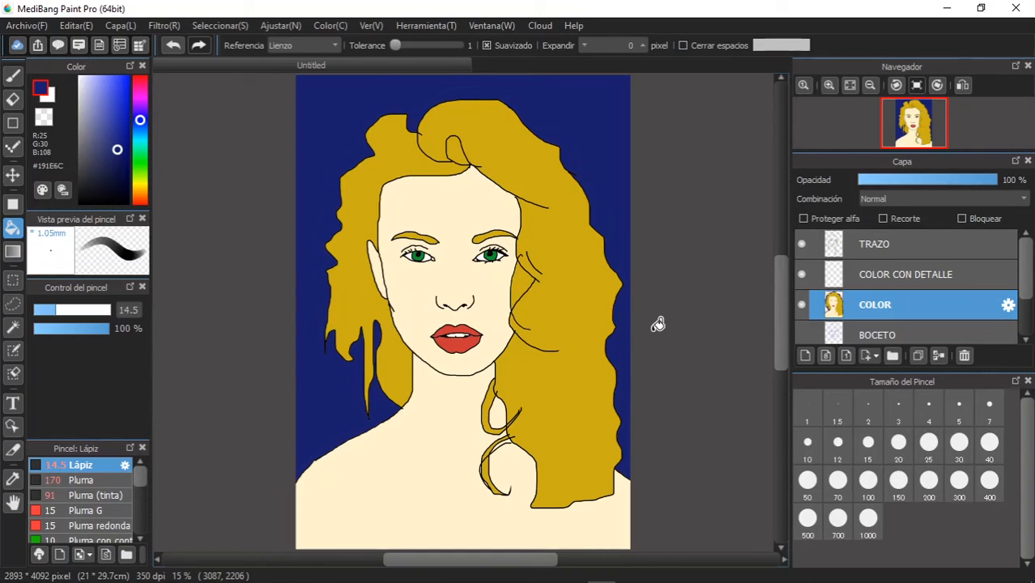
- Shade the jaw, neck, nose bridge, eye area and temple on the hair-covered side with the Aerógrafo brush in #ADA27F, derived from the skin colour
click(11, 76)
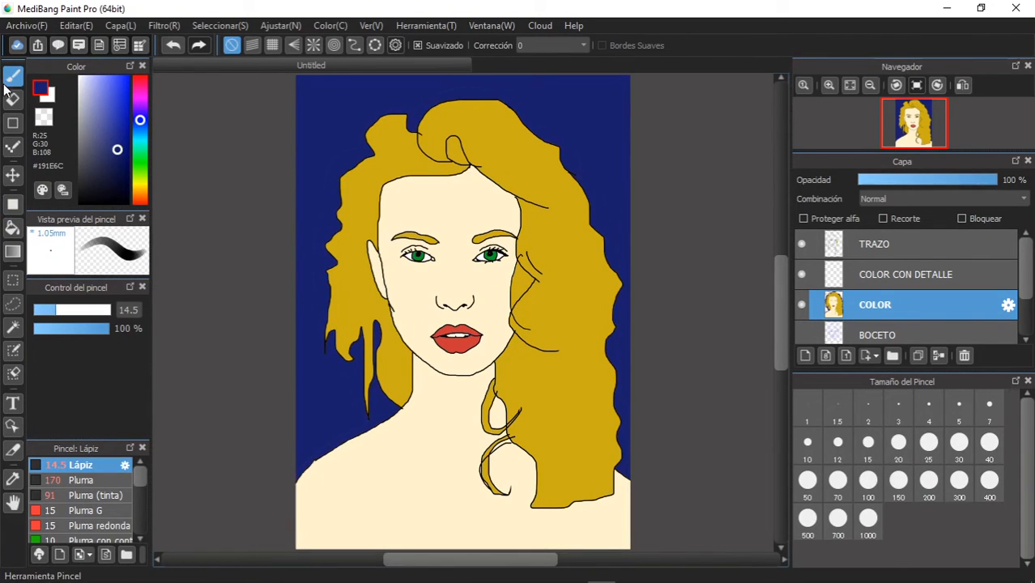
drag(140, 474, 138, 498)
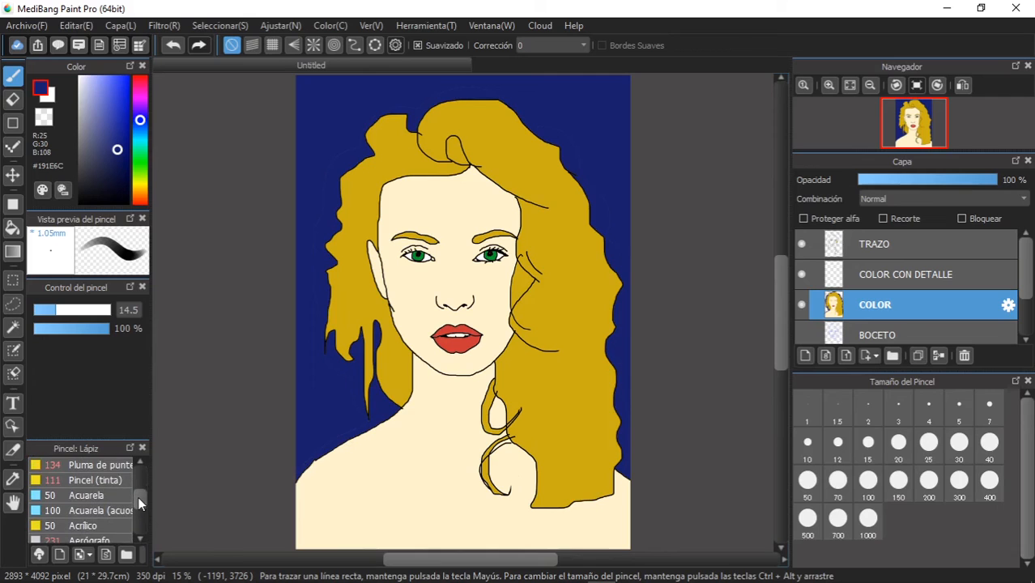
scroll(137, 496, down, 1)
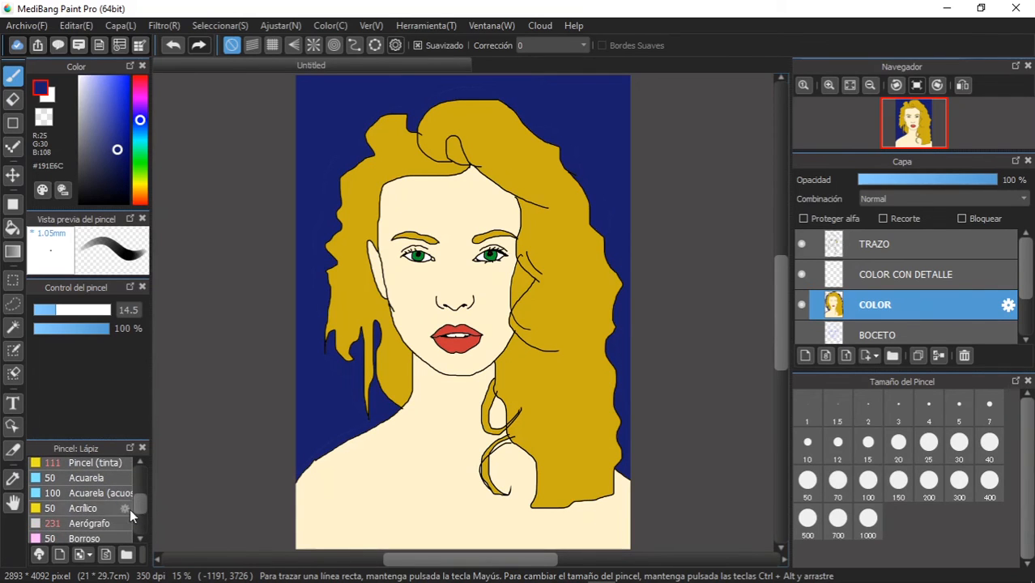
click(105, 522)
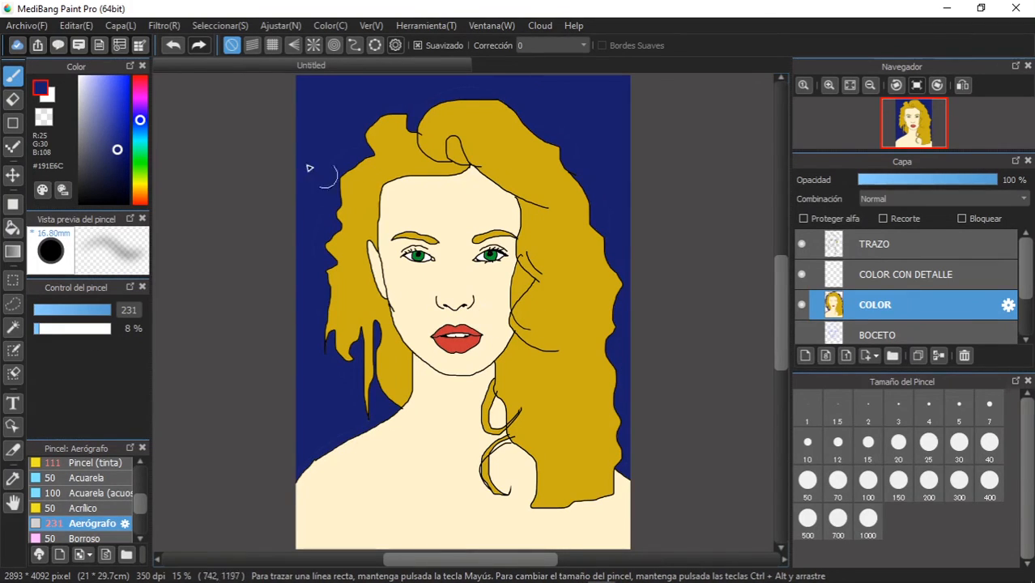
alt+click(455, 212)
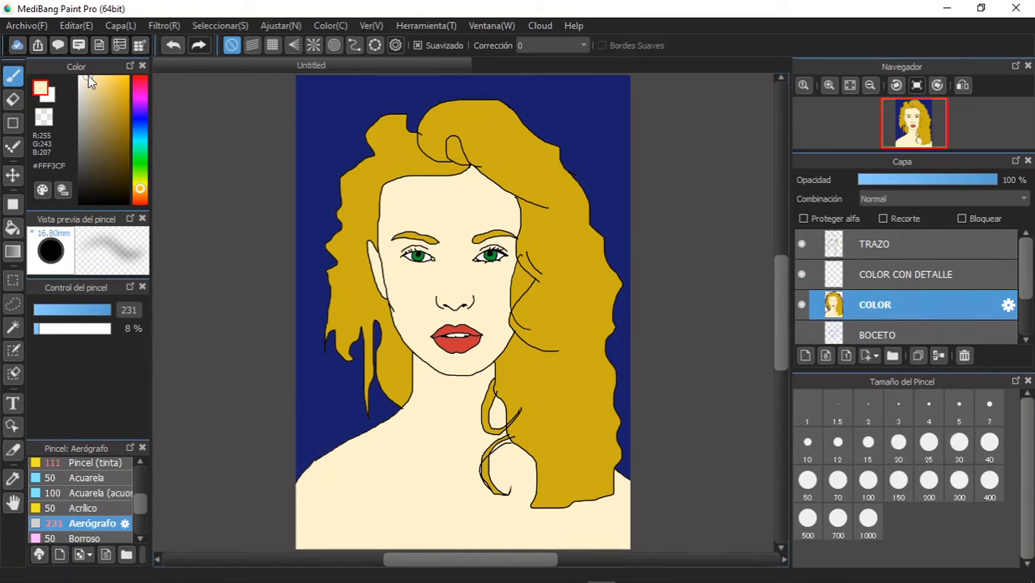
drag(88, 76, 91, 117)
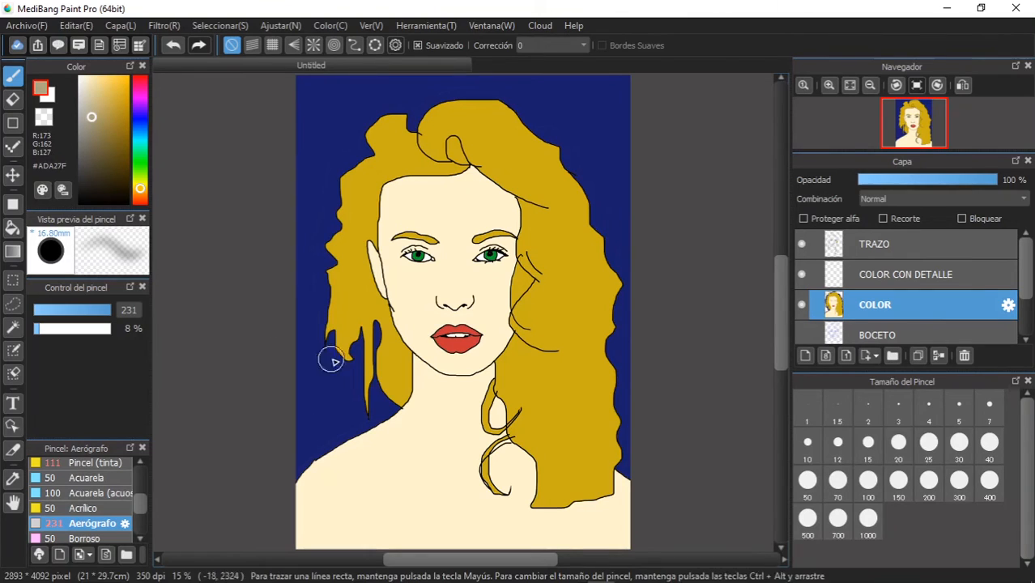
mouse_move(510, 310)
mouse_down()
mouse_move(466, 362)
mouse_move(503, 336)
mouse_move(470, 369)
mouse_move(481, 364)
mouse_move(491, 385)
mouse_up()
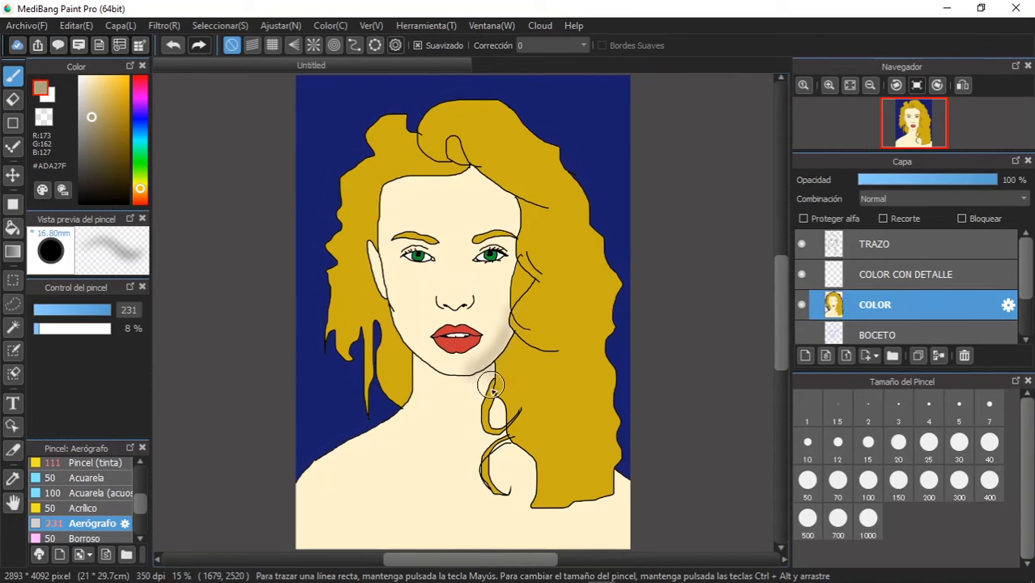
mouse_move(480, 280)
mouse_down()
mouse_move(454, 253)
mouse_move(472, 298)
mouse_up()
mouse_move(461, 250)
mouse_down()
mouse_move(483, 263)
mouse_move(478, 248)
mouse_move(501, 255)
mouse_move(477, 245)
mouse_move(503, 244)
mouse_up()
mouse_move(506, 202)
mouse_down()
mouse_move(497, 195)
mouse_move(509, 230)
mouse_move(501, 192)
mouse_move(515, 239)
mouse_up()
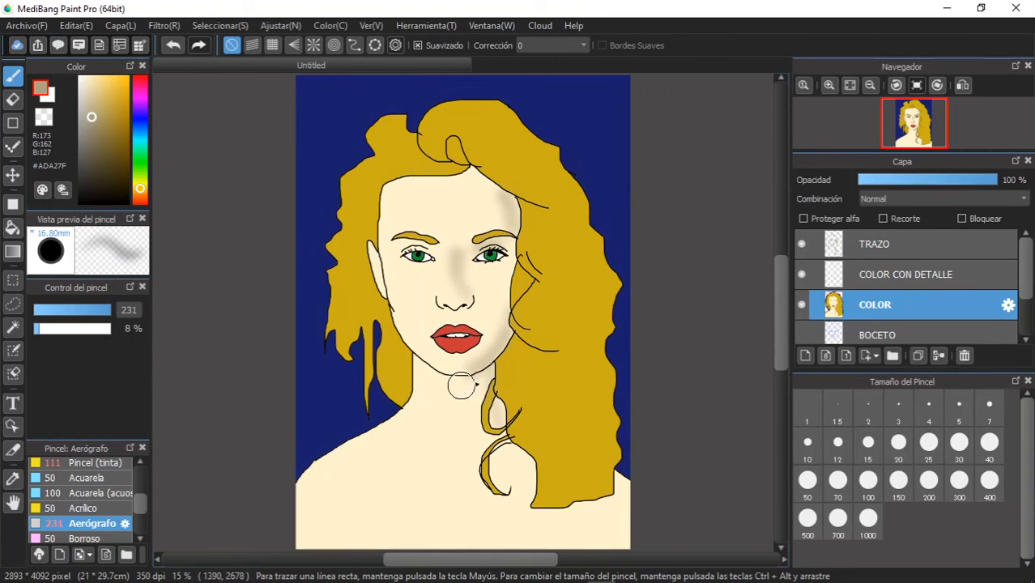
- Sample the lip red, darken it to #871E1E, and shade the lips with the Aerógrafo brush at size 64
scroll(454, 365, down, 1)
scroll(450, 360, up, 3)
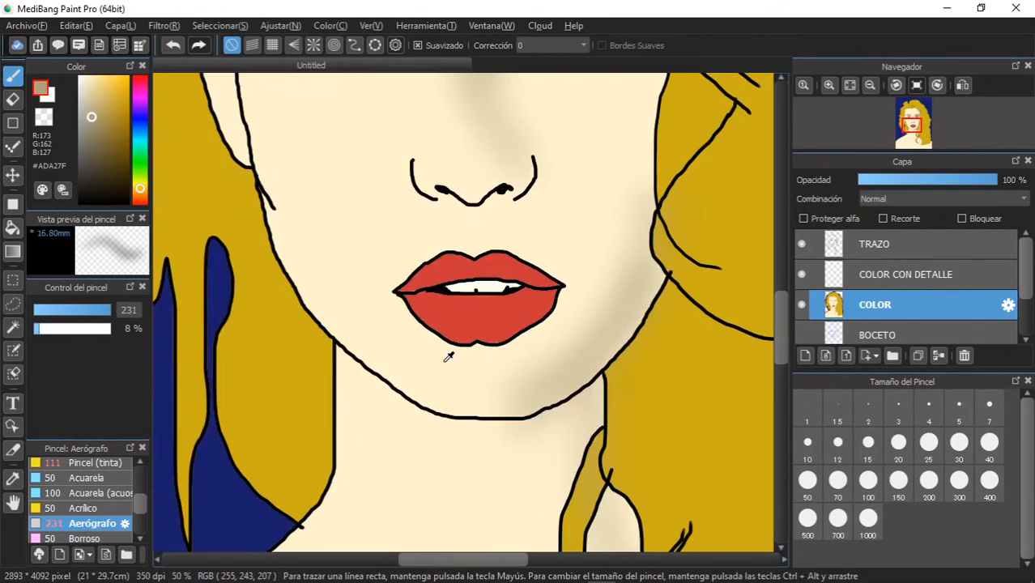
scroll(448, 357, up, 1)
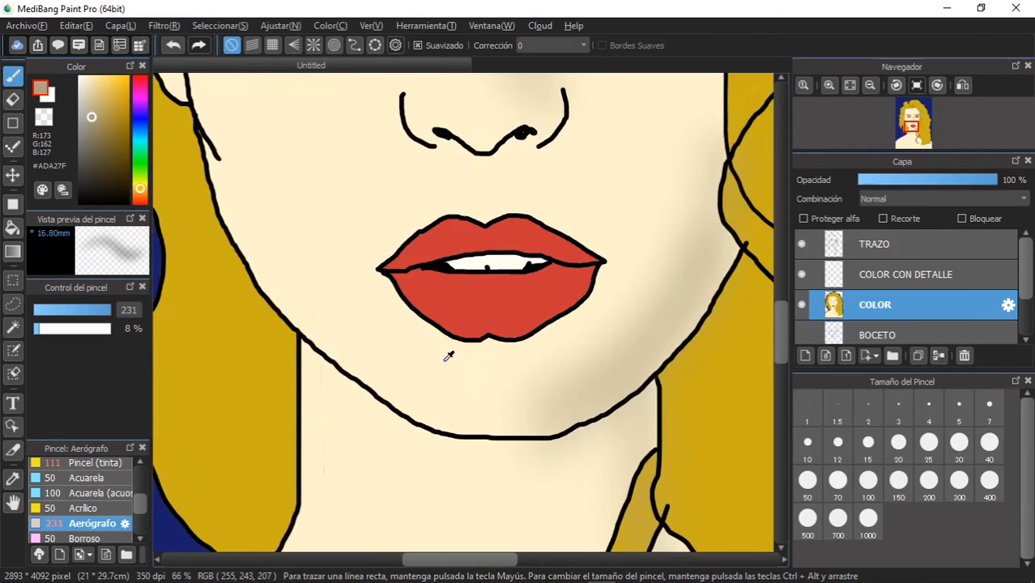
alt+click(454, 237)
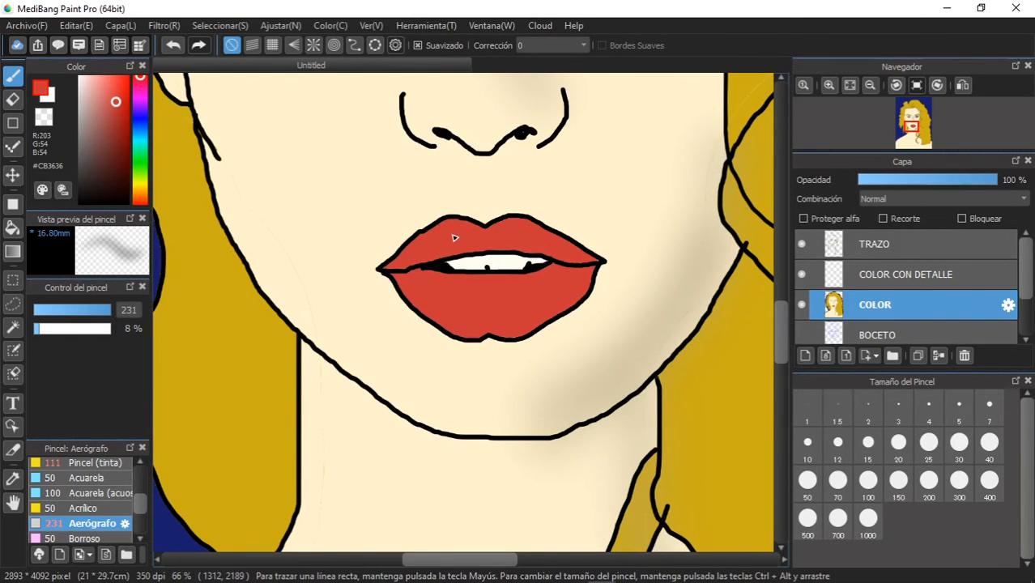
drag(113, 309, 96, 308)
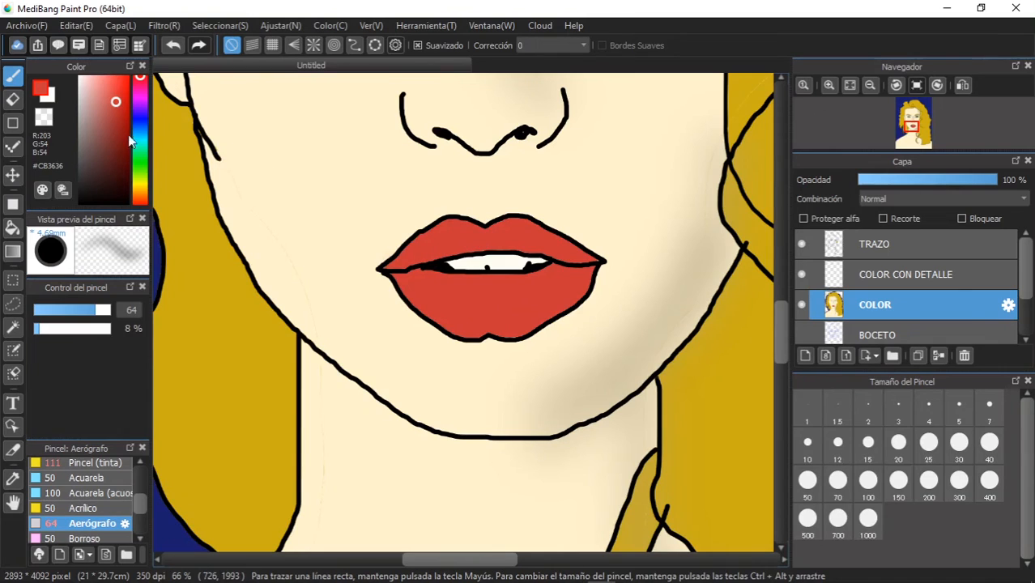
drag(121, 128, 118, 138)
mouse_move(388, 261)
mouse_down()
mouse_move(448, 243)
mouse_move(546, 256)
mouse_move(436, 240)
mouse_move(470, 227)
mouse_move(525, 231)
mouse_move(567, 254)
mouse_move(534, 228)
mouse_move(517, 223)
mouse_move(566, 242)
mouse_move(586, 265)
mouse_move(576, 248)
mouse_move(510, 232)
mouse_move(435, 237)
mouse_move(418, 255)
mouse_move(460, 243)
mouse_move(412, 255)
mouse_move(454, 239)
mouse_move(407, 274)
mouse_move(409, 294)
mouse_move(405, 282)
mouse_move(440, 321)
mouse_move(479, 336)
mouse_move(518, 334)
mouse_move(570, 305)
mouse_move(590, 273)
mouse_move(428, 279)
mouse_move(565, 273)
mouse_up()
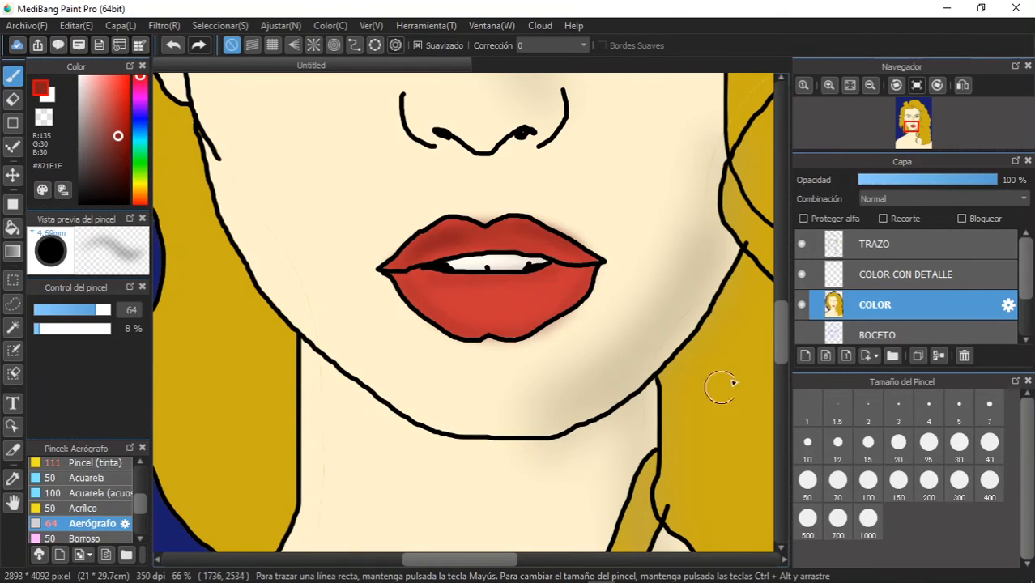
- Airbrush a soft light pink (#F68686) highlight across the middle of the lower lip
alt+click(479, 294)
click(102, 80)
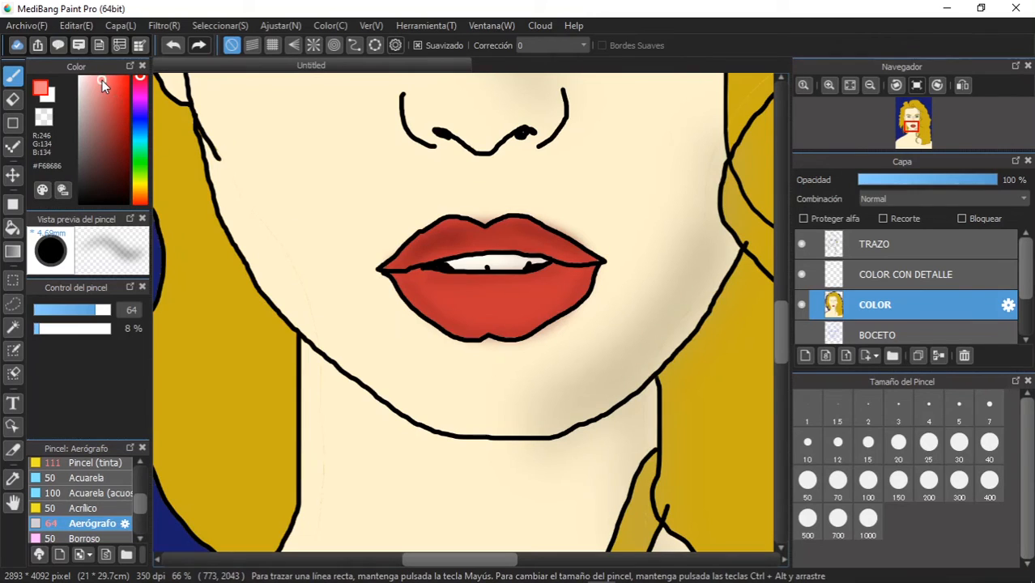
mouse_move(445, 293)
mouse_down()
mouse_move(483, 300)
mouse_move(451, 297)
mouse_move(544, 293)
mouse_move(464, 296)
mouse_move(535, 301)
mouse_move(478, 302)
mouse_up()
scroll(570, 283, up, 2)
scroll(572, 281, down, 5)
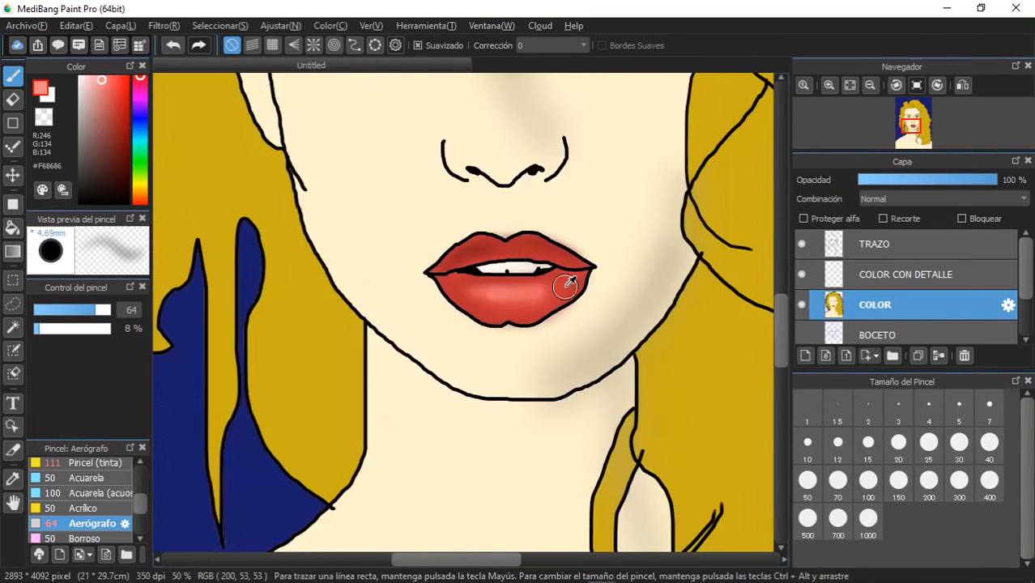
- Sample the facial skin colour, darken it to #B7AC89, and airbrush soft shadows around both nostril wings
scroll(571, 280, down, 2)
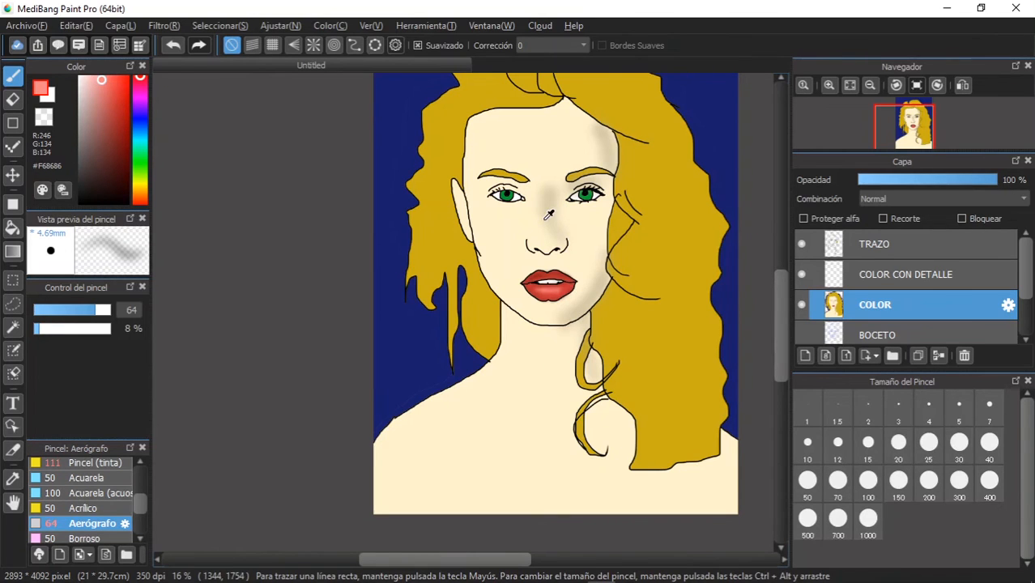
scroll(548, 217, up, 4)
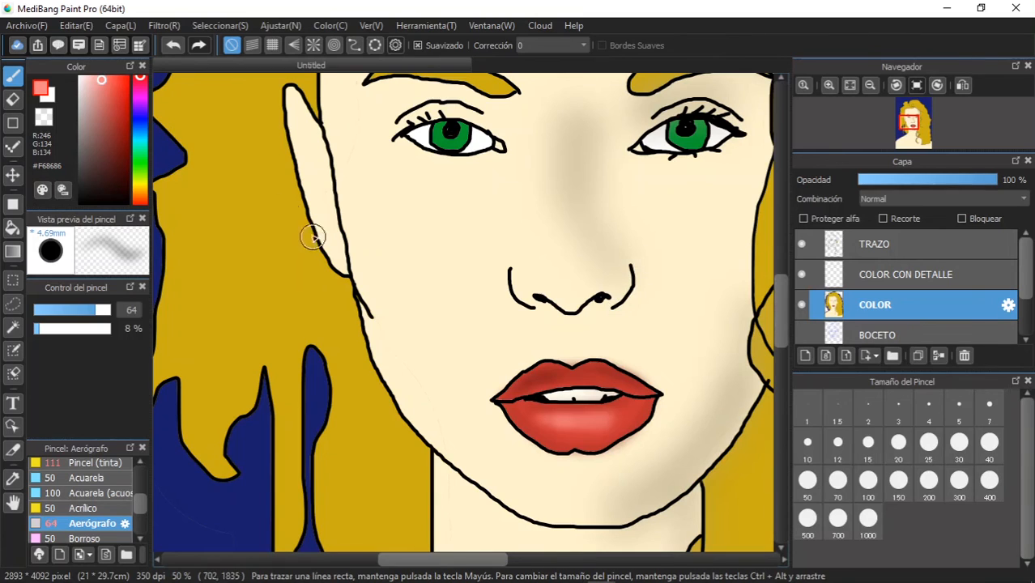
alt+click(701, 253)
click(90, 111)
mouse_move(633, 277)
mouse_down()
mouse_move(623, 271)
mouse_move(628, 295)
mouse_move(633, 257)
mouse_move(615, 308)
mouse_move(636, 274)
mouse_move(559, 317)
mouse_move(585, 302)
mouse_up()
mouse_move(521, 285)
mouse_down()
mouse_move(517, 301)
mouse_move(519, 274)
mouse_move(540, 306)
mouse_move(527, 300)
mouse_up()
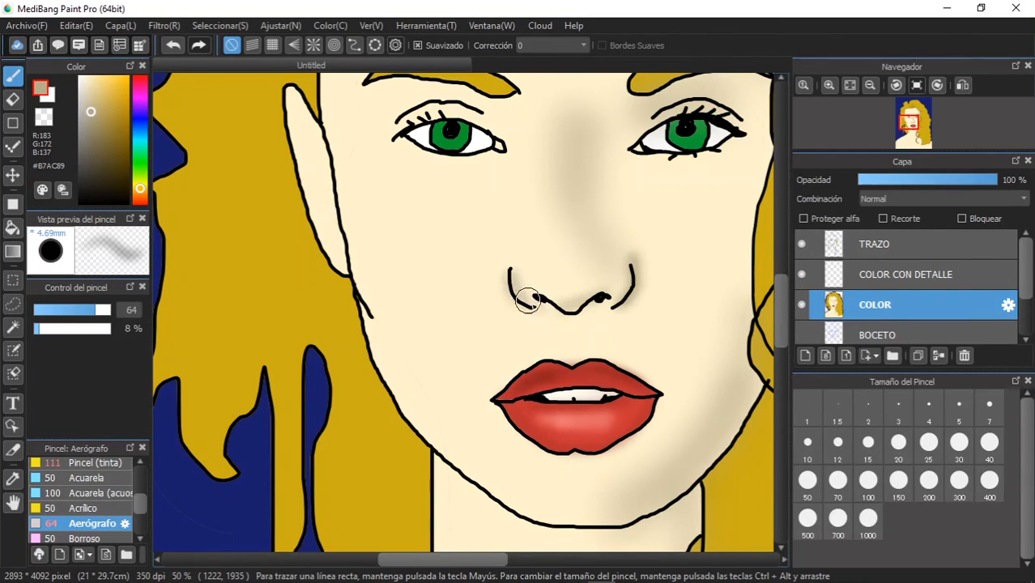
- Airbrush soft #B7AC89 shadows above and below both eyes, and beneath the lower lip towards the shaded side of the chin
mouse_move(495, 135)
mouse_down()
mouse_move(437, 102)
mouse_move(392, 116)
mouse_up()
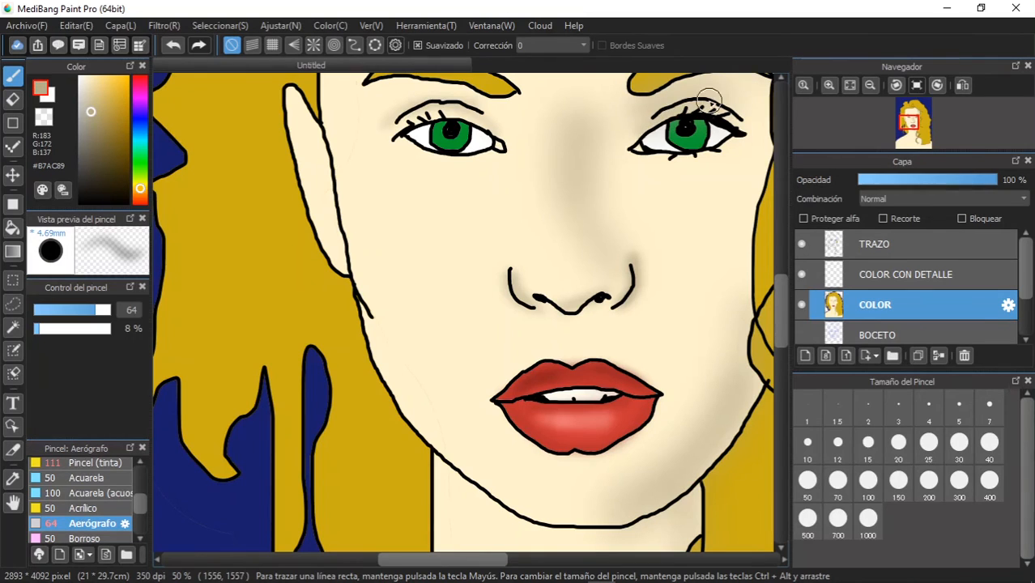
mouse_move(632, 150)
mouse_down()
mouse_move(701, 166)
mouse_move(740, 143)
mouse_up()
mouse_move(397, 141)
mouse_down()
mouse_move(463, 164)
mouse_move(493, 149)
mouse_up()
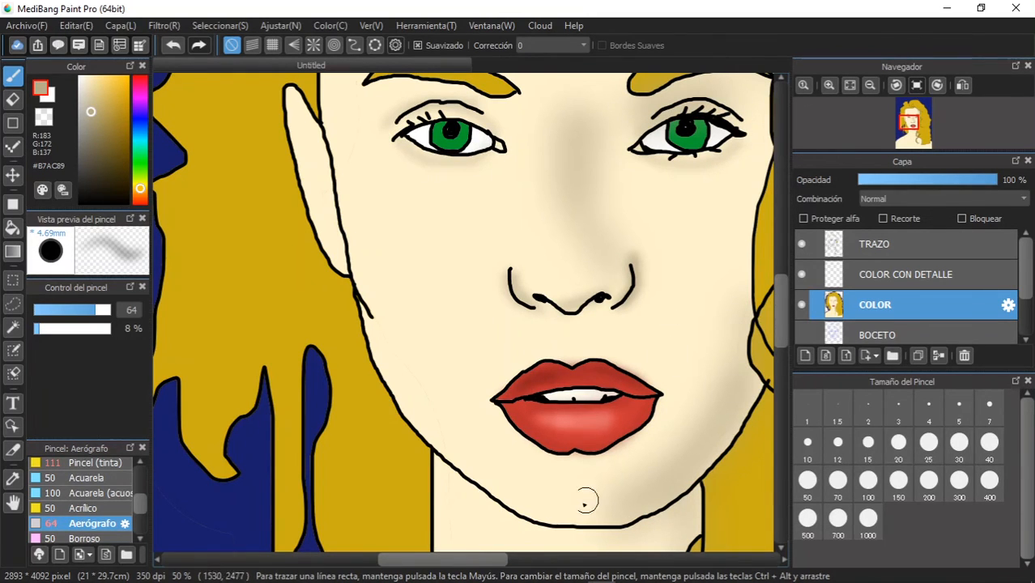
mouse_move(554, 462)
mouse_down()
mouse_move(614, 456)
mouse_move(559, 461)
mouse_move(610, 463)
mouse_move(552, 461)
mouse_move(610, 452)
mouse_move(583, 460)
mouse_move(638, 468)
mouse_move(657, 513)
mouse_move(621, 460)
mouse_move(653, 477)
mouse_move(647, 524)
mouse_move(619, 536)
mouse_move(539, 519)
mouse_move(605, 529)
mouse_move(674, 495)
mouse_move(762, 404)
mouse_move(764, 389)
mouse_move(688, 481)
mouse_move(764, 387)
mouse_up()
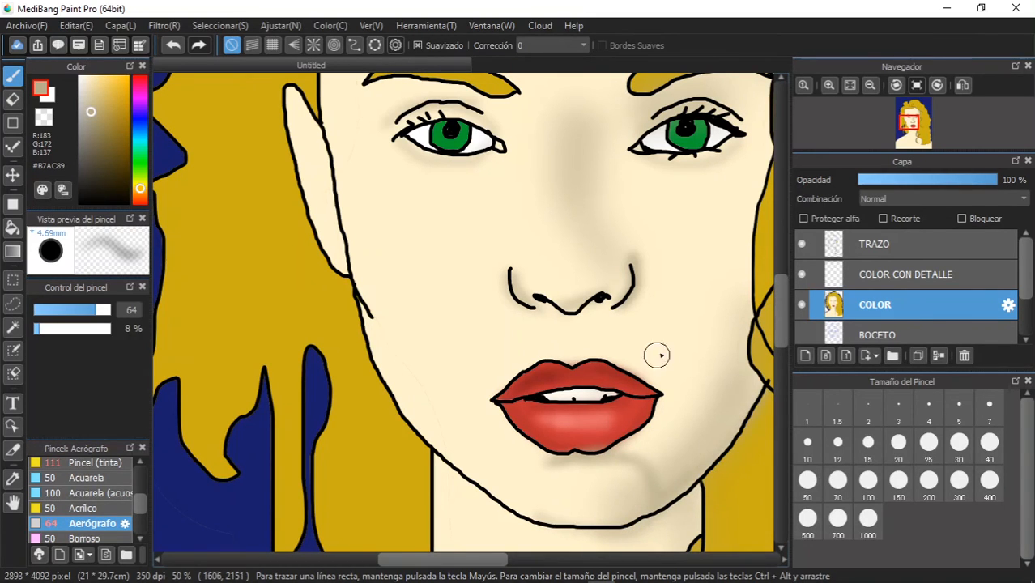
- Set the brush colour to white (#FFFFFF) and airbrush a soft highlight down the lit side of the nose bridge
scroll(619, 325, down, 3)
scroll(619, 325, up, 1)
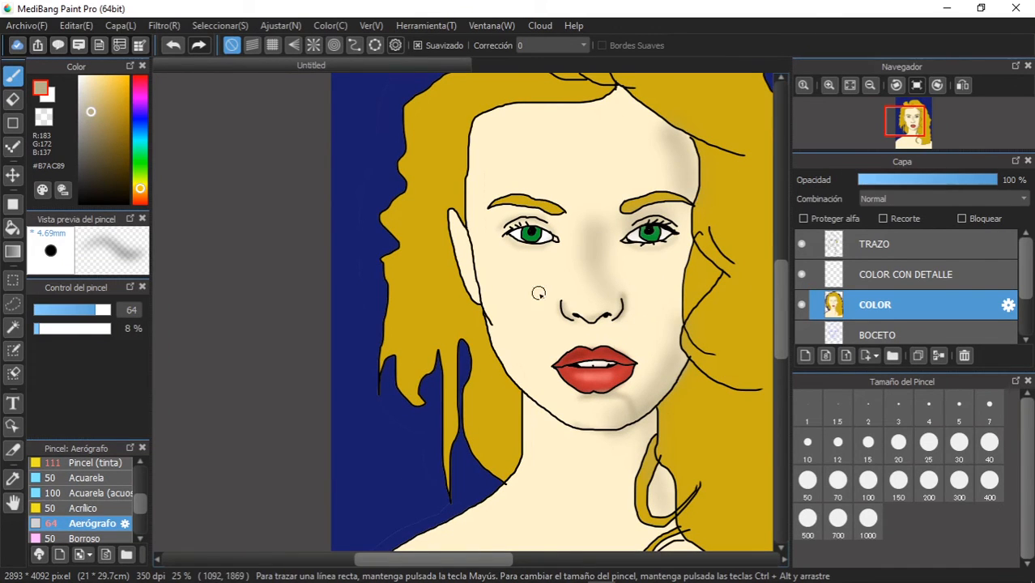
alt+click(508, 285)
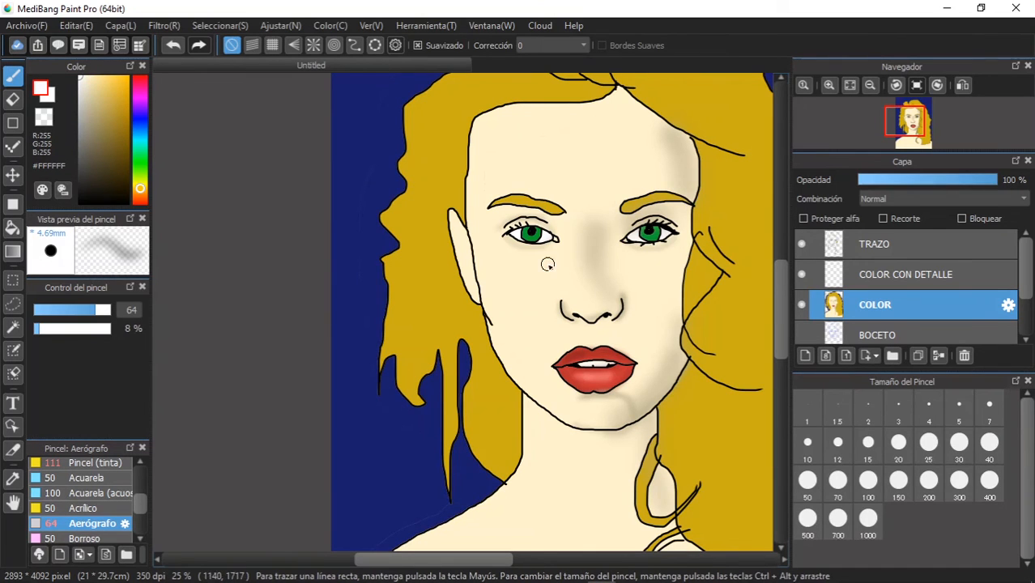
scroll(550, 258, down, 2)
scroll(550, 258, up, 2)
scroll(550, 257, up, 3)
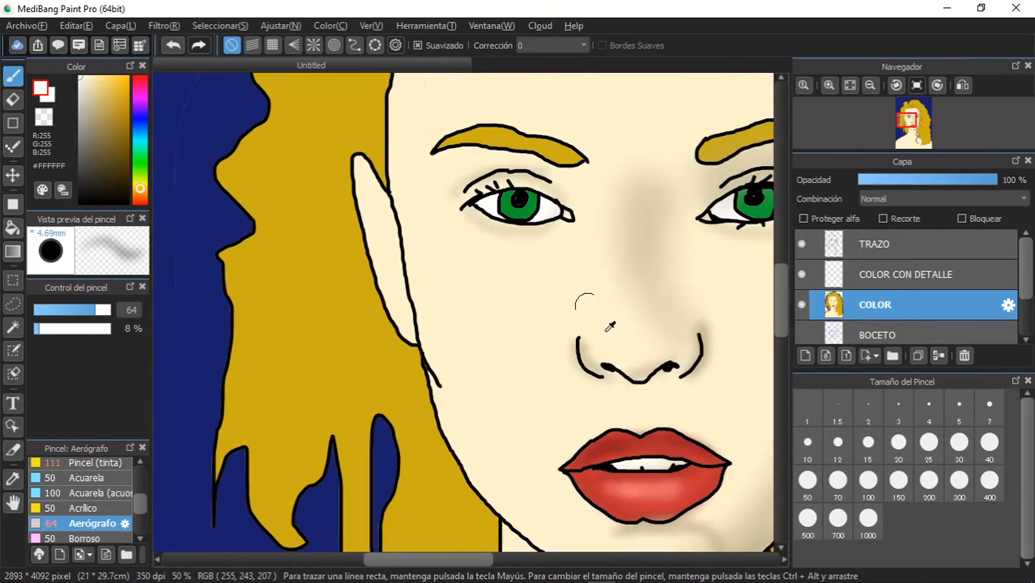
mouse_move(621, 199)
mouse_down()
mouse_move(598, 323)
mouse_move(617, 242)
mouse_move(606, 327)
mouse_up()
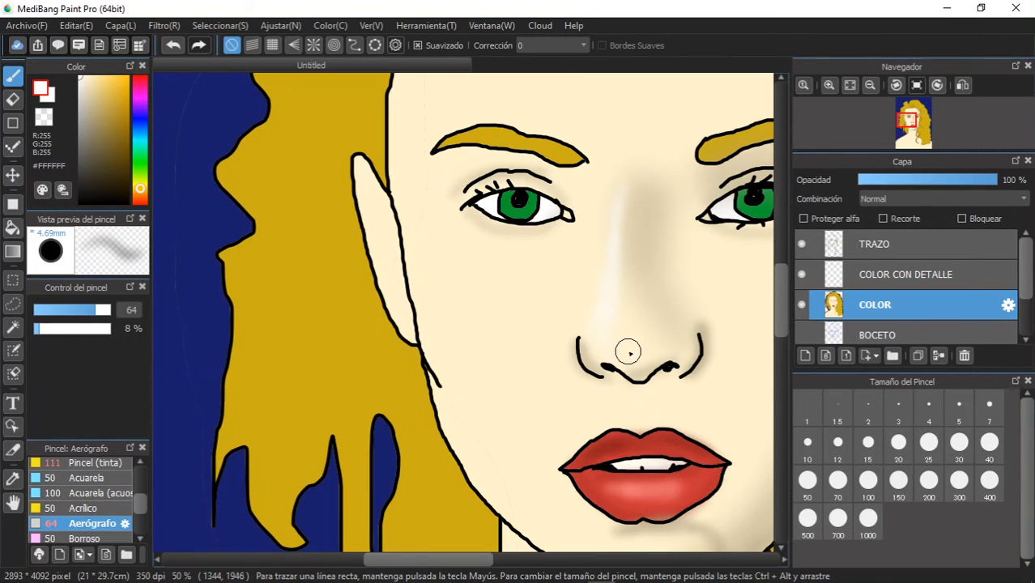
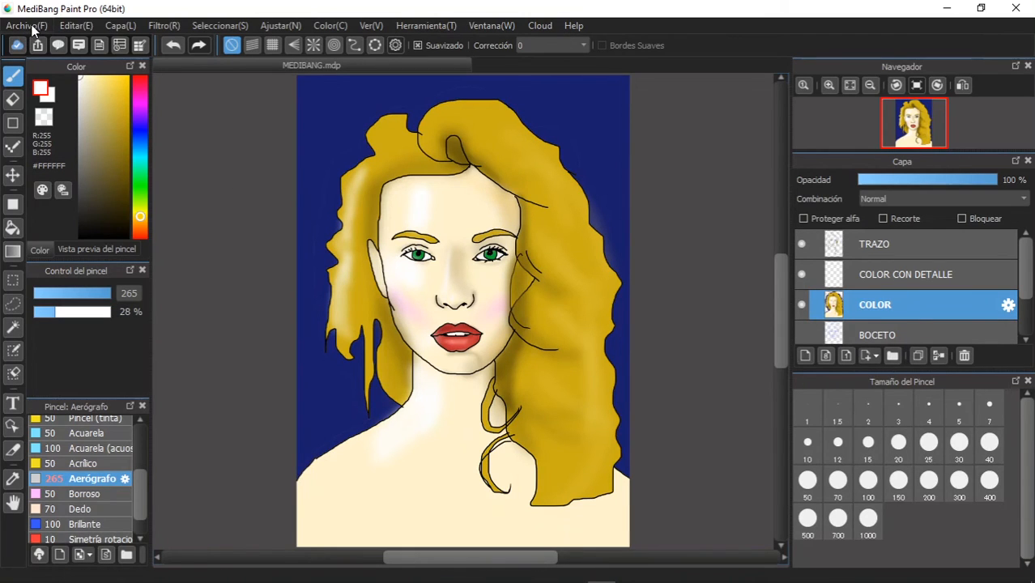
- Save the portrait to the desktop (Escritorio) as MEDIBANG in MediBang Paint Pro (*.mdp) format
click(27, 26)
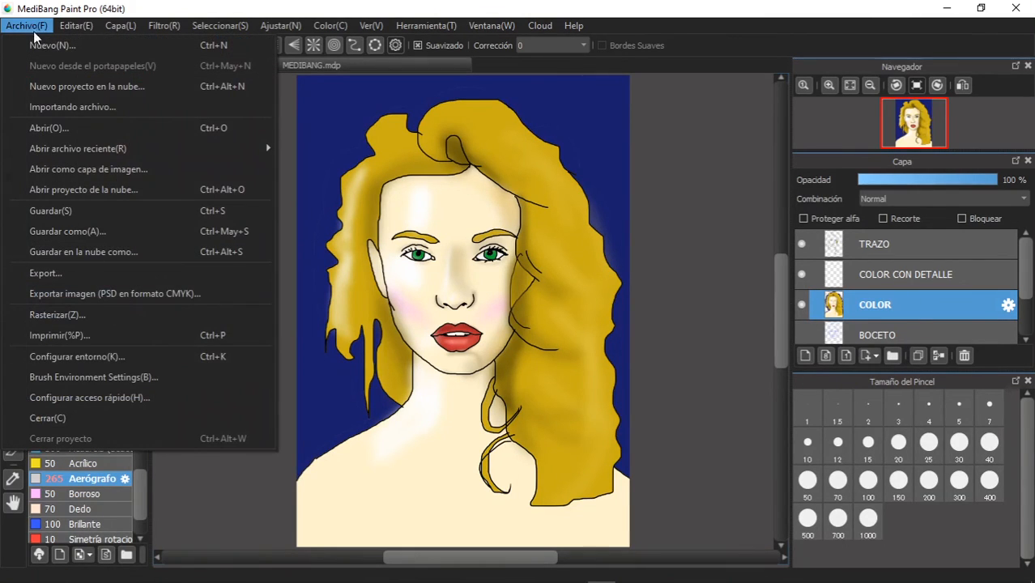
click(72, 231)
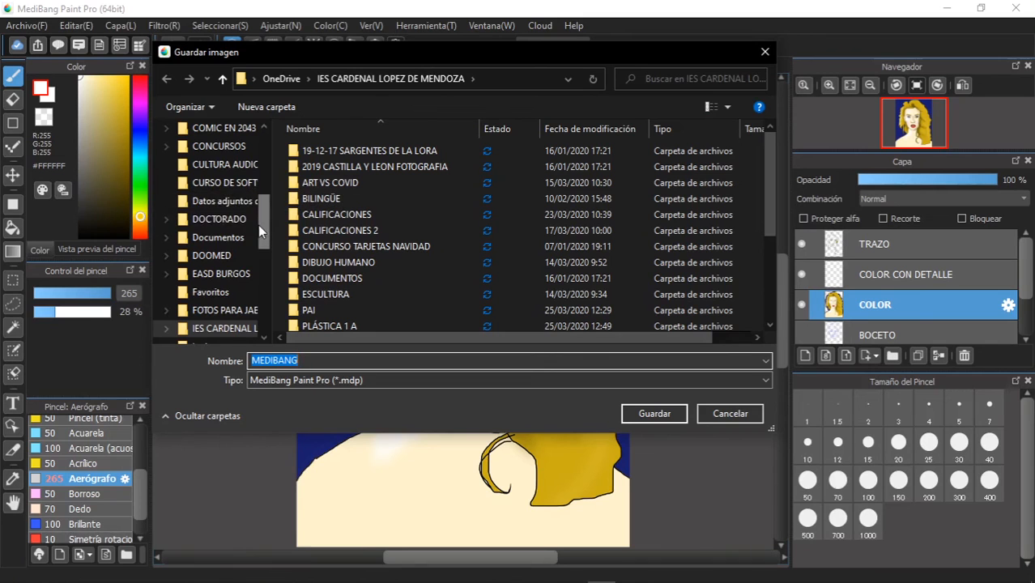
drag(261, 226, 272, 140)
click(231, 161)
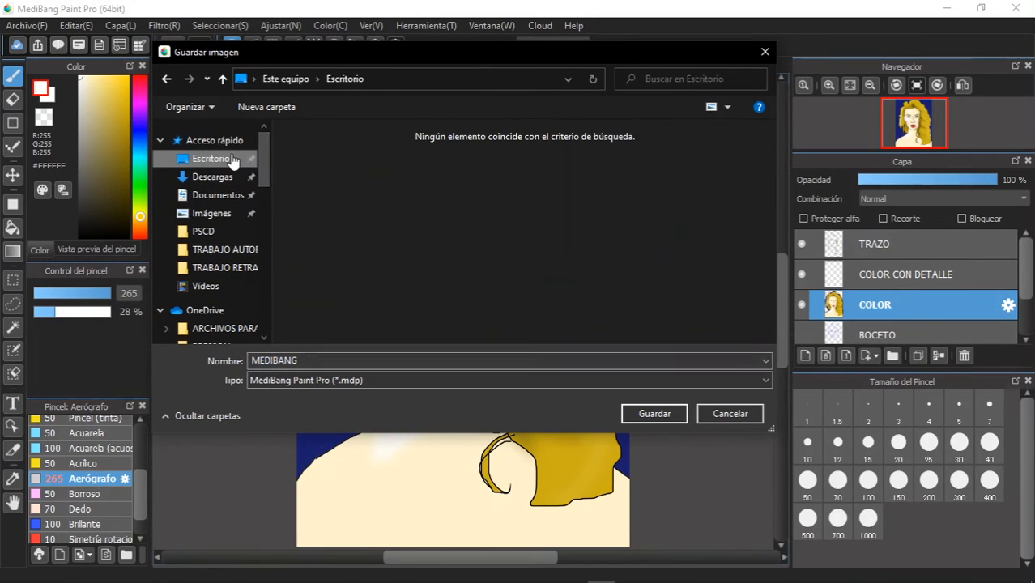
click(626, 413)
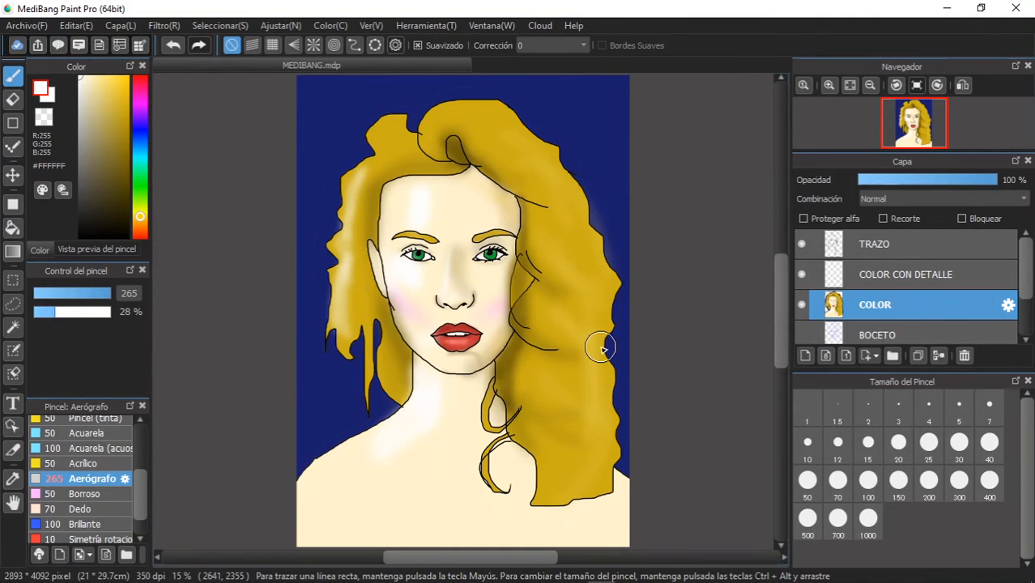
- Start exporting the portrait and choose JPEG as the export file format
click(22, 26)
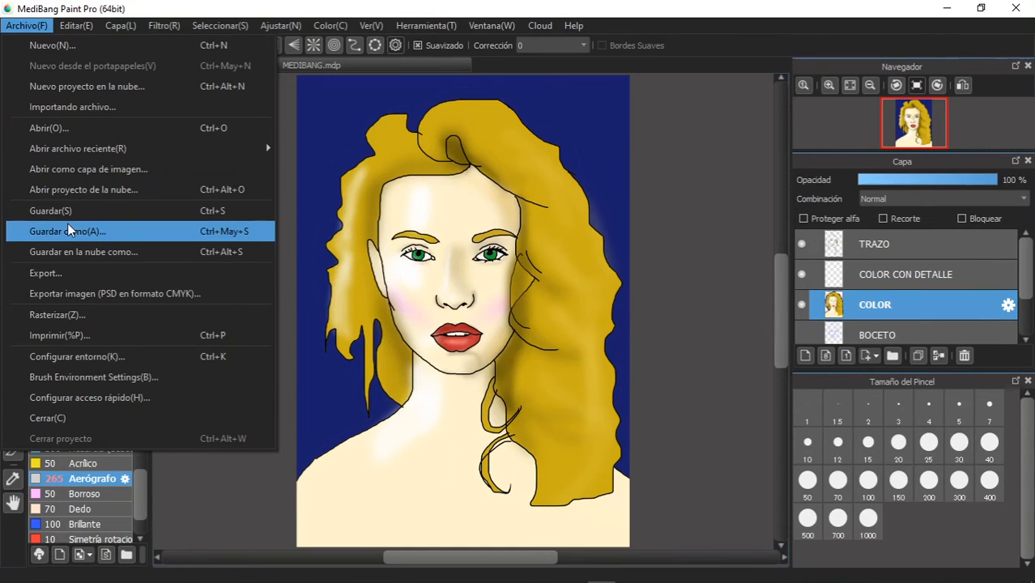
click(71, 280)
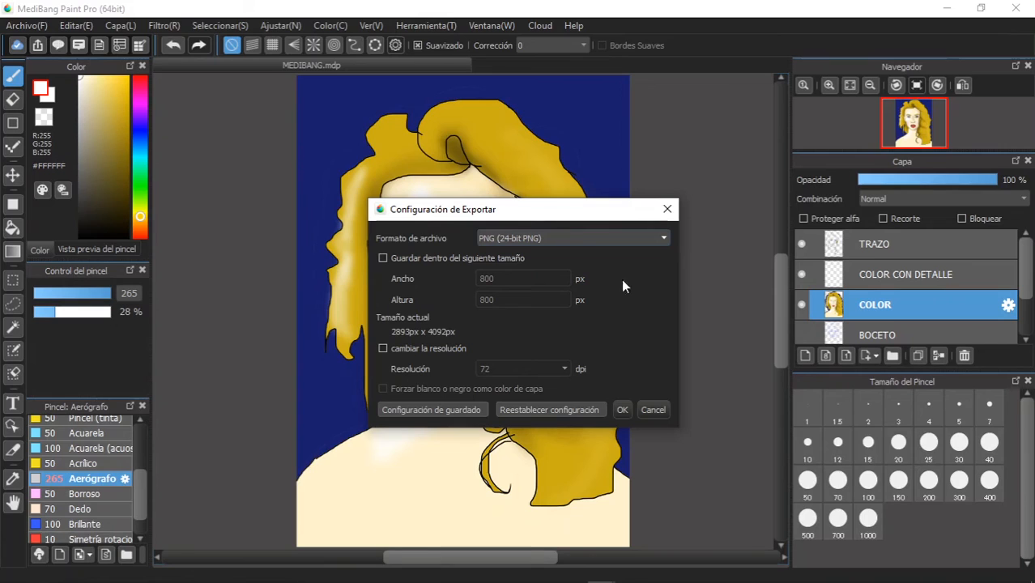
click(555, 238)
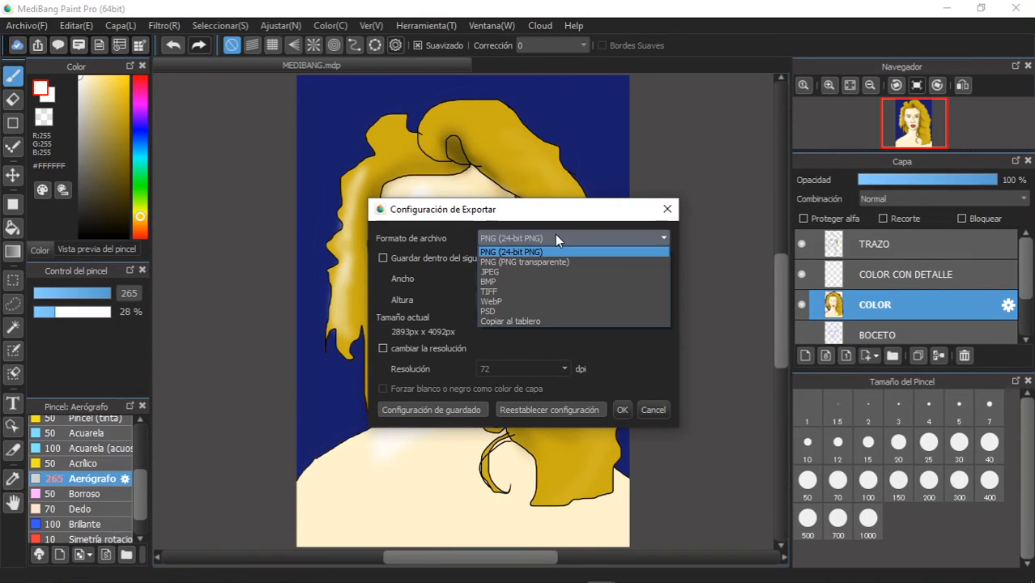
click(518, 276)
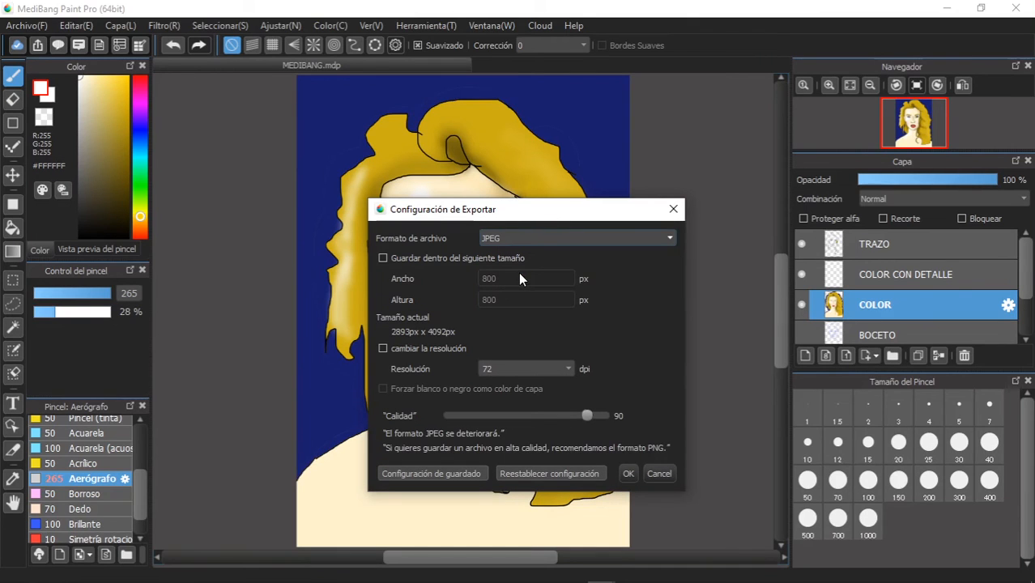
- Try limiting the JPEG export to a size within 800 × 800 px
click(385, 256)
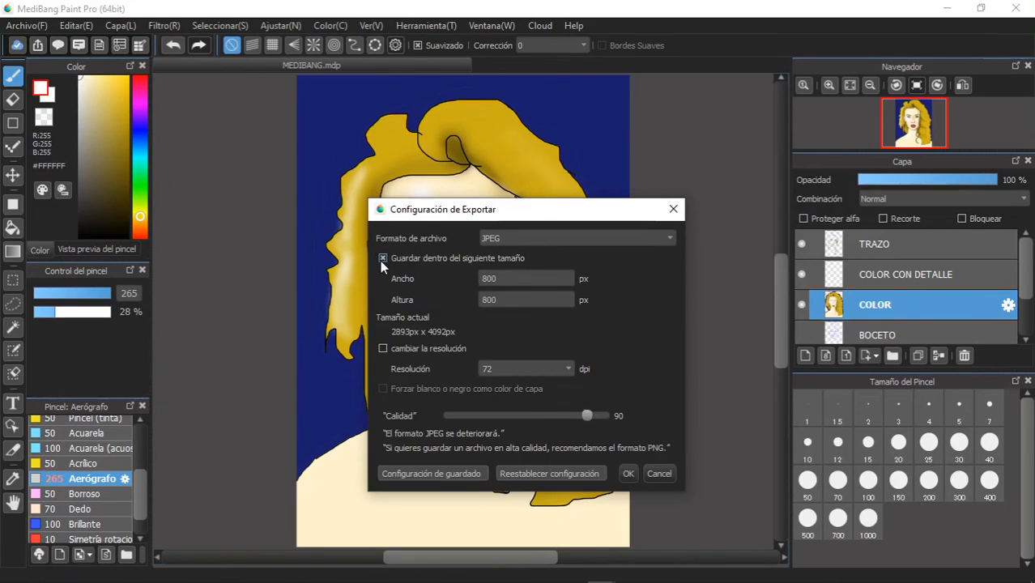
click(382, 258)
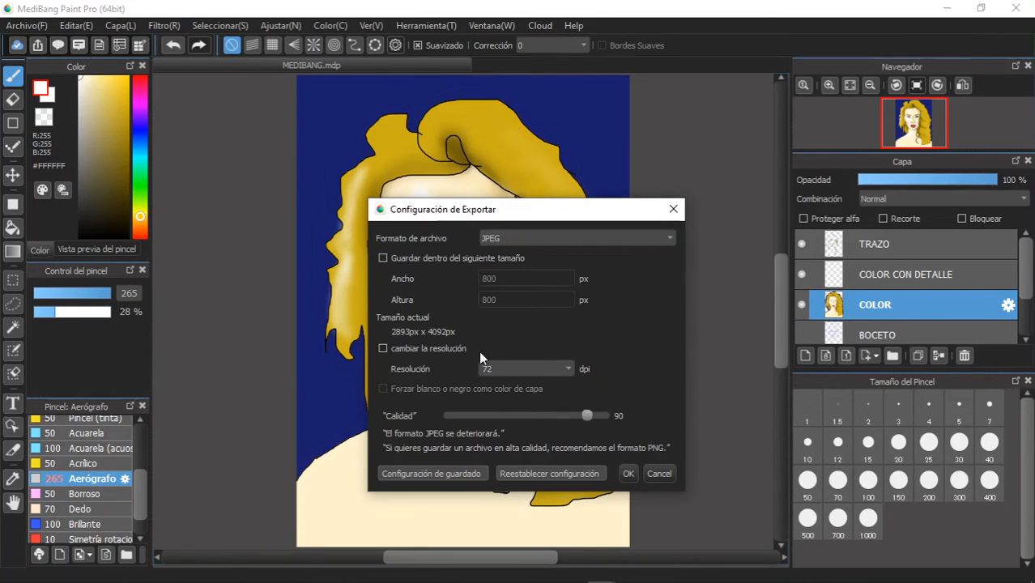
click(384, 259)
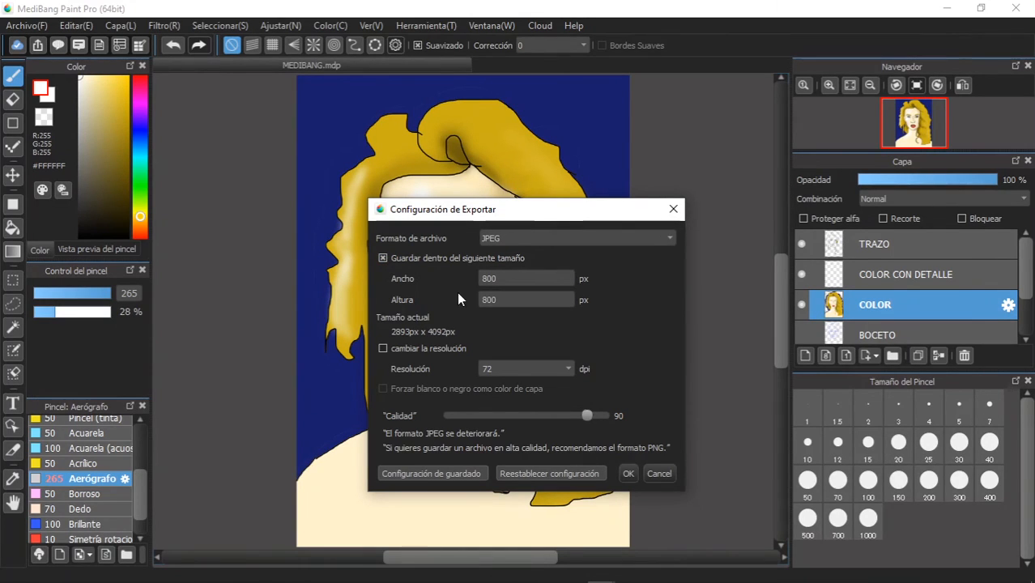
click(381, 258)
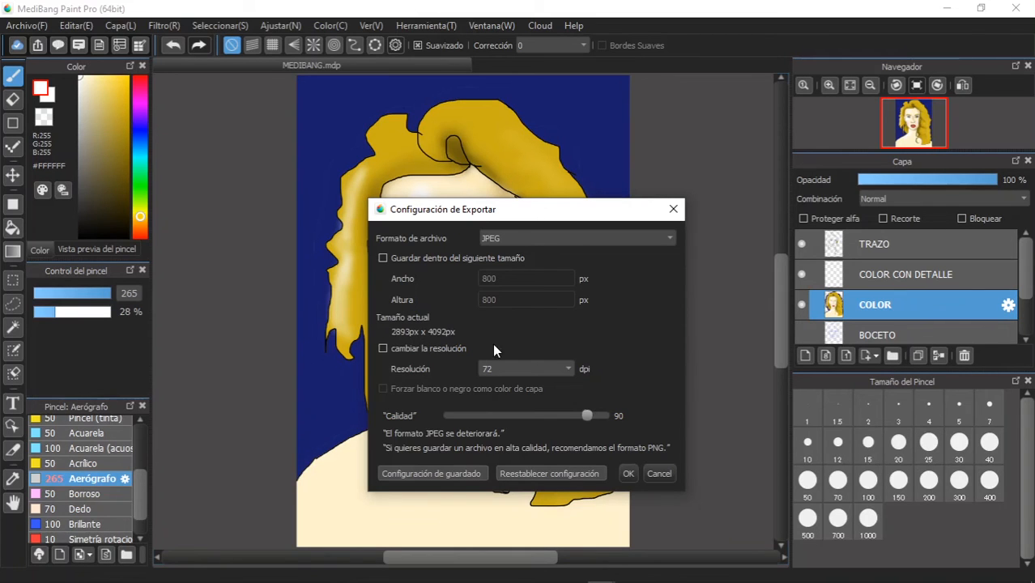
- Export the full-size JPEG to the desktop as MEDIBANG and check the saved files there
click(628, 474)
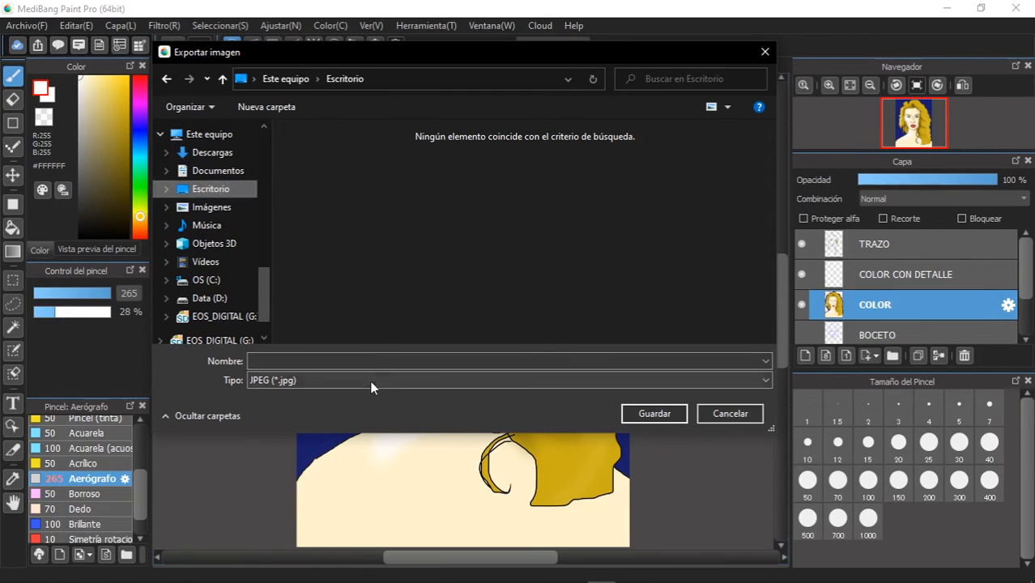
click(349, 362)
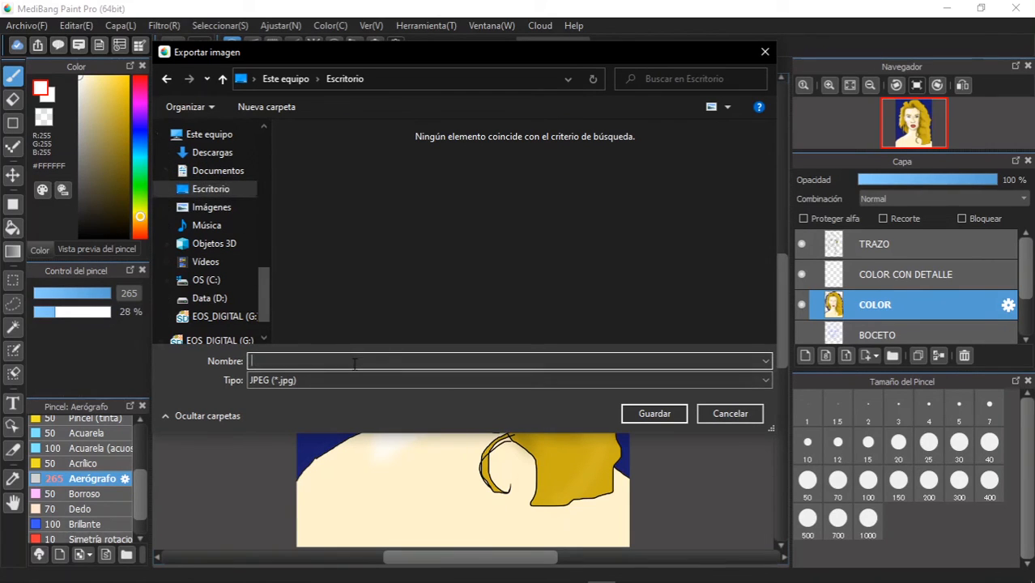
text(MEDIBANG)
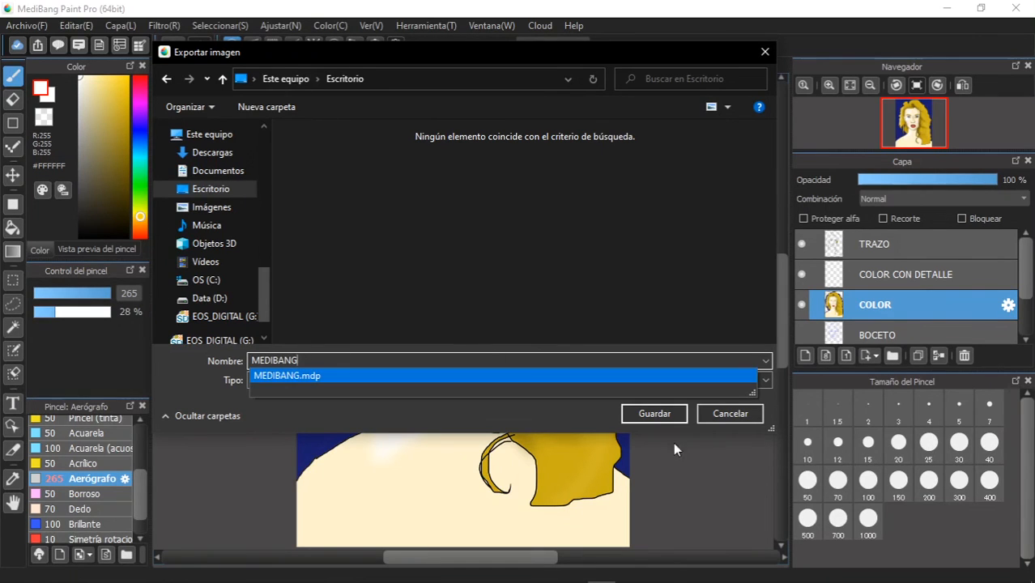
click(653, 414)
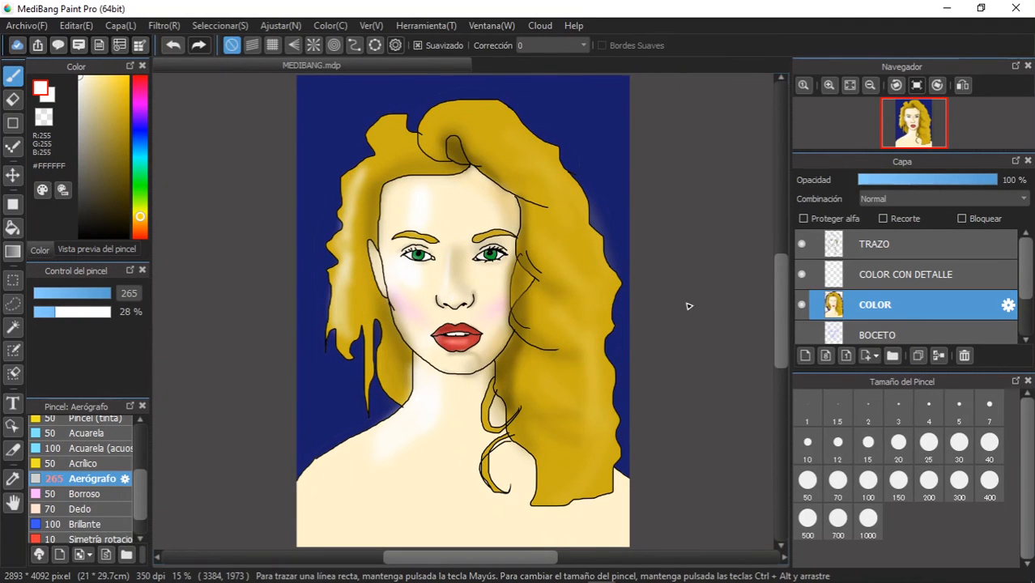
click(945, 8)
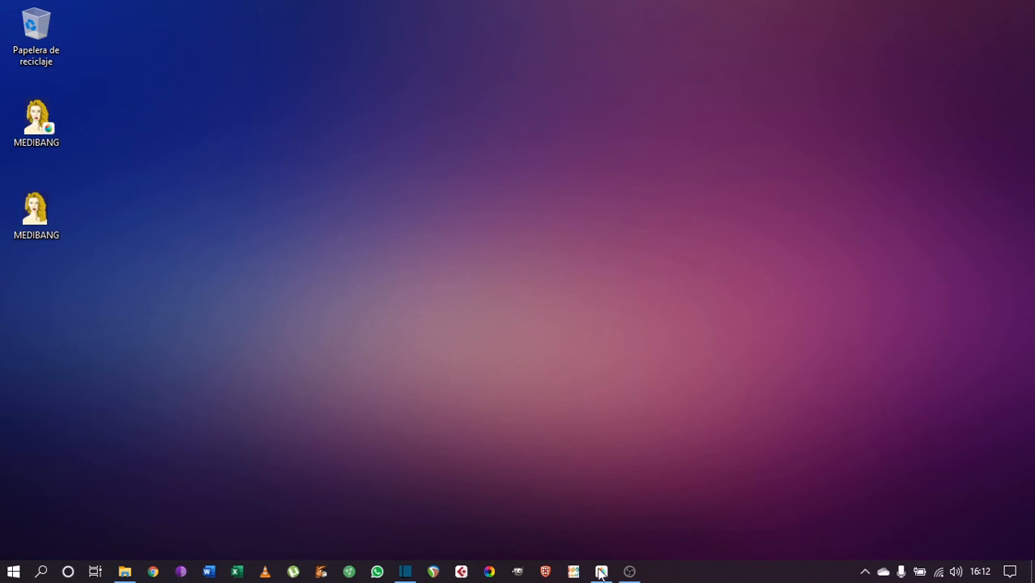
click(600, 571)
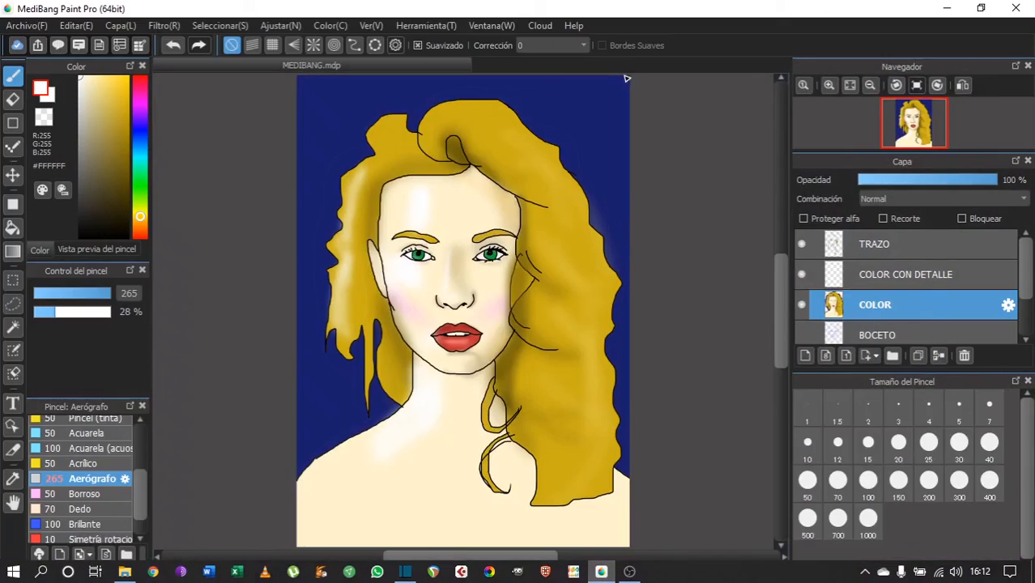
- Close the portrait document and open the IES MENDOZA photo from the desktop
click(45, 26)
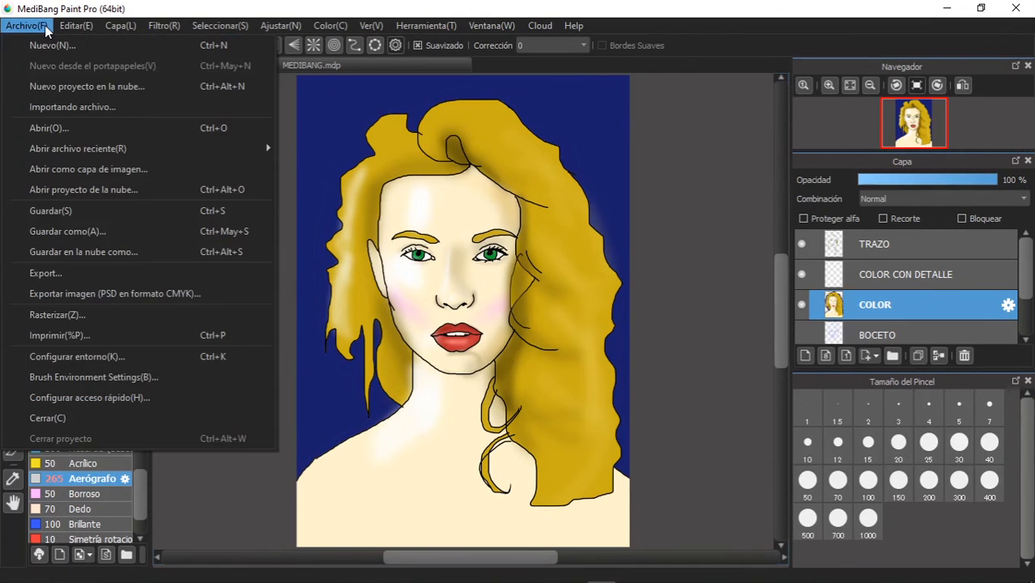
click(67, 423)
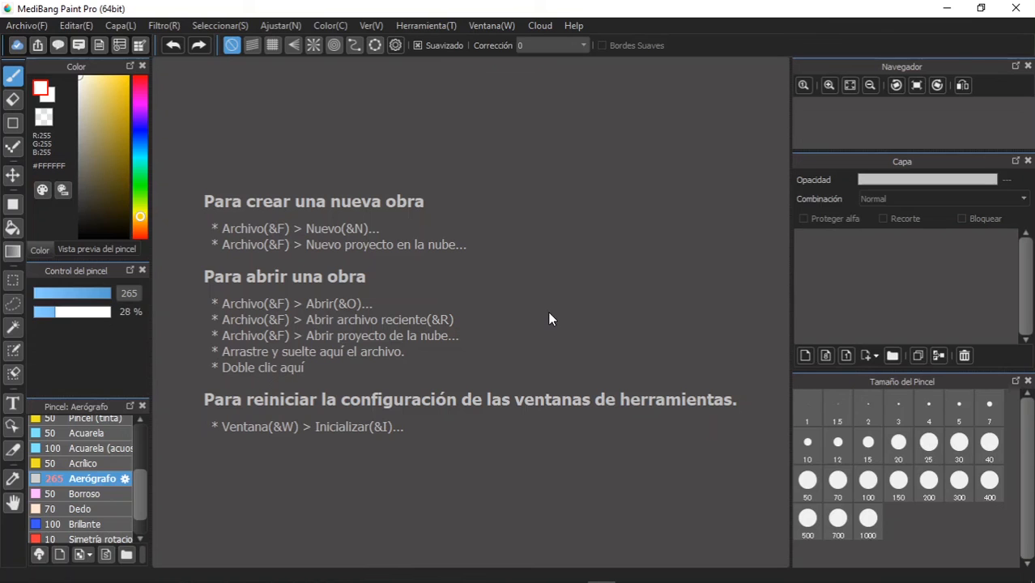
click(28, 26)
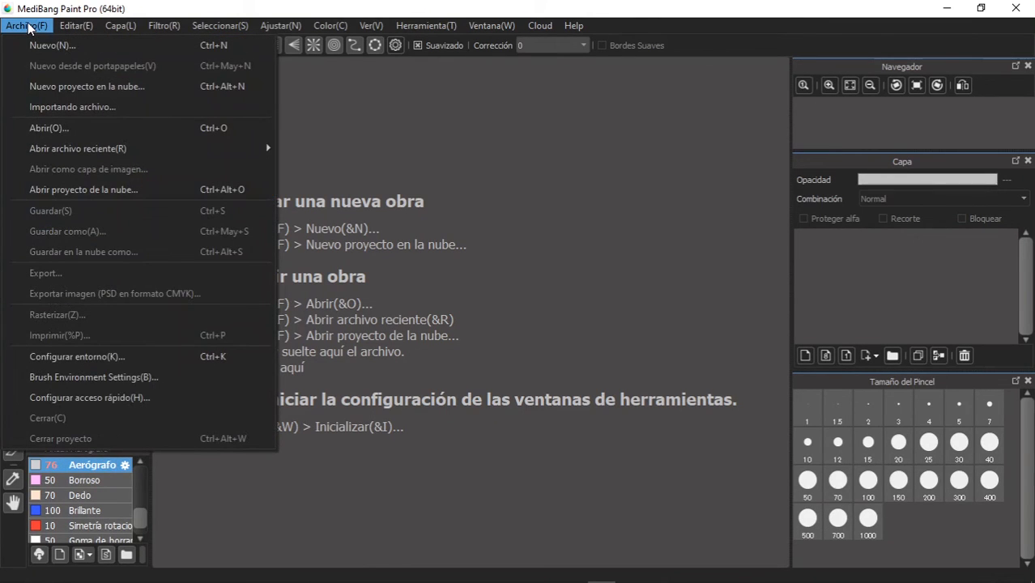
mouse_move(97, 148)
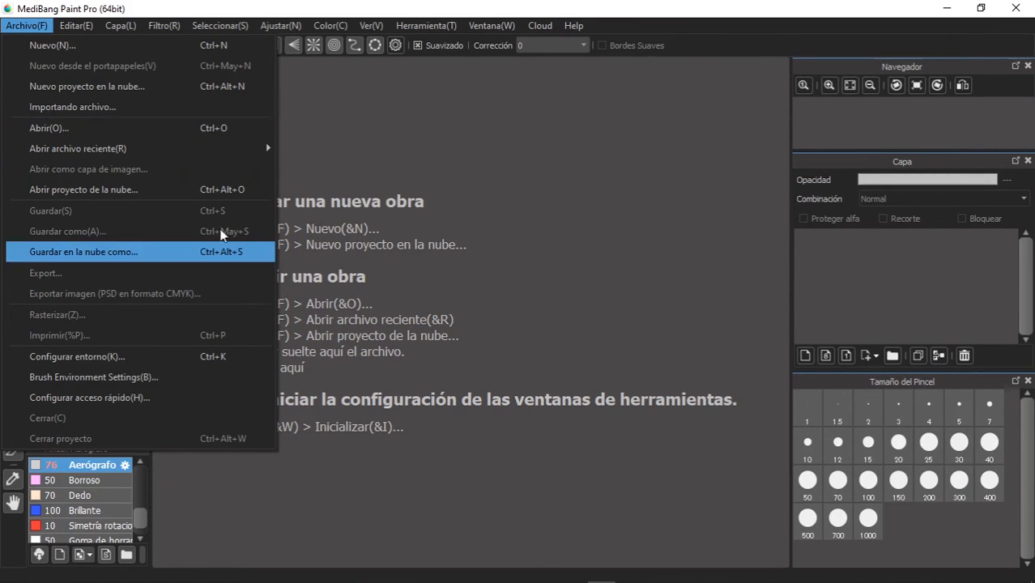
click(63, 128)
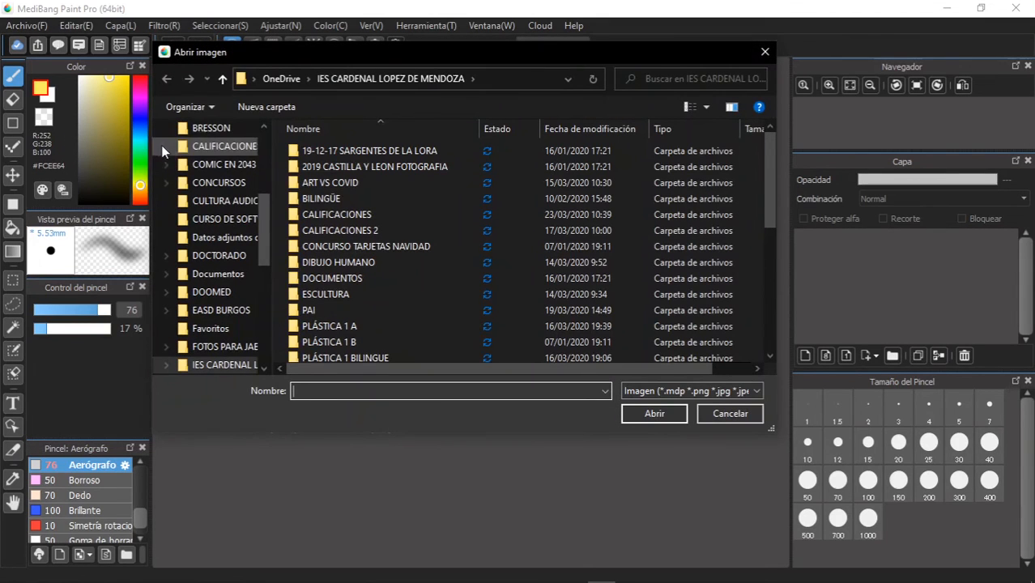
scroll(259, 200, down, 2)
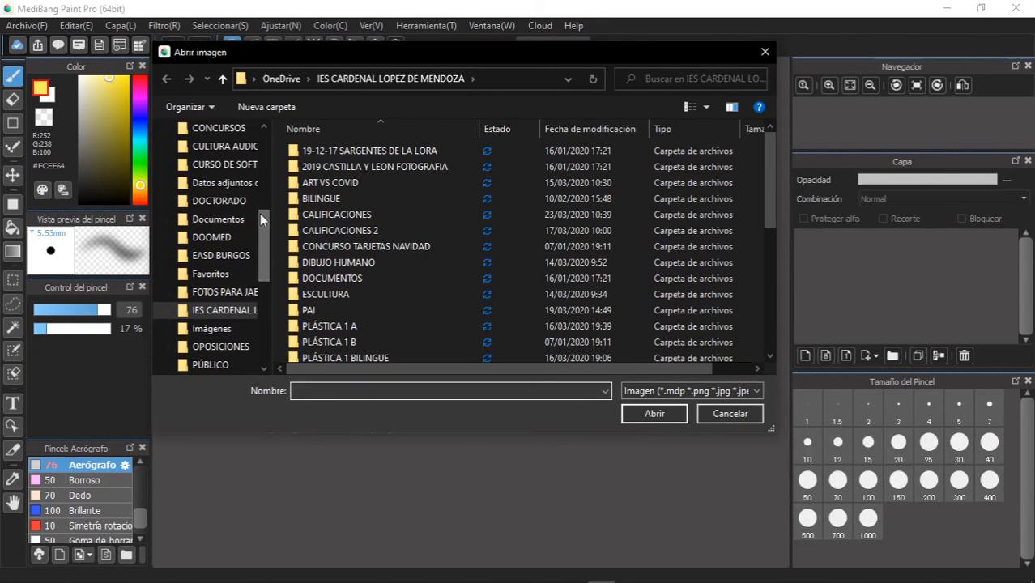
scroll(259, 199, up, 5)
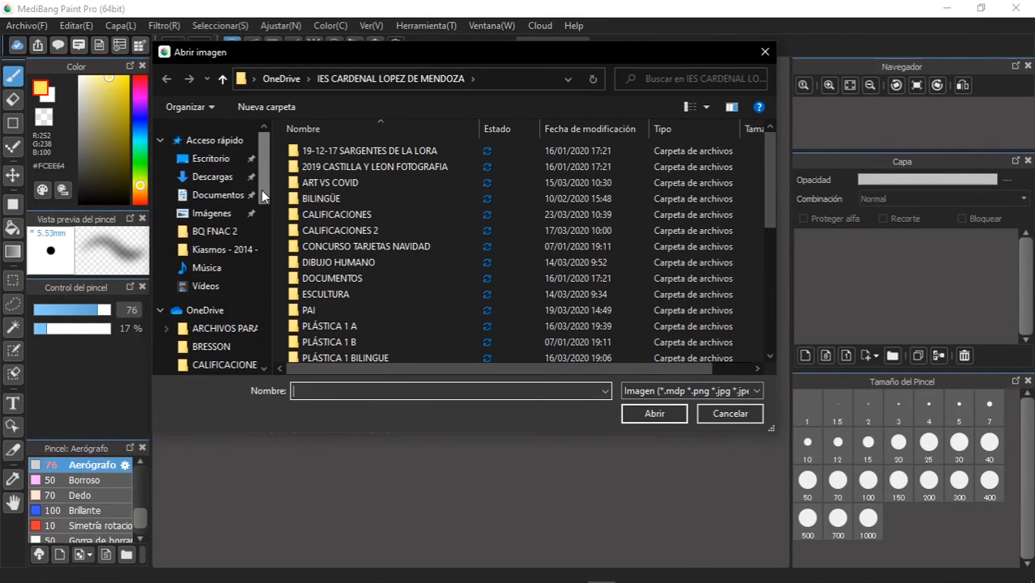
click(219, 160)
click(411, 188)
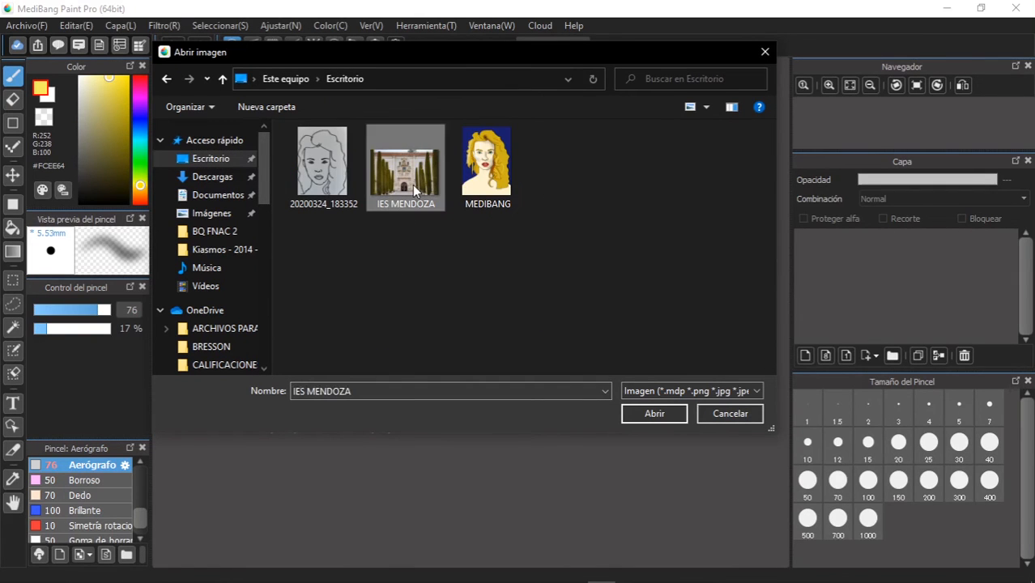
click(667, 416)
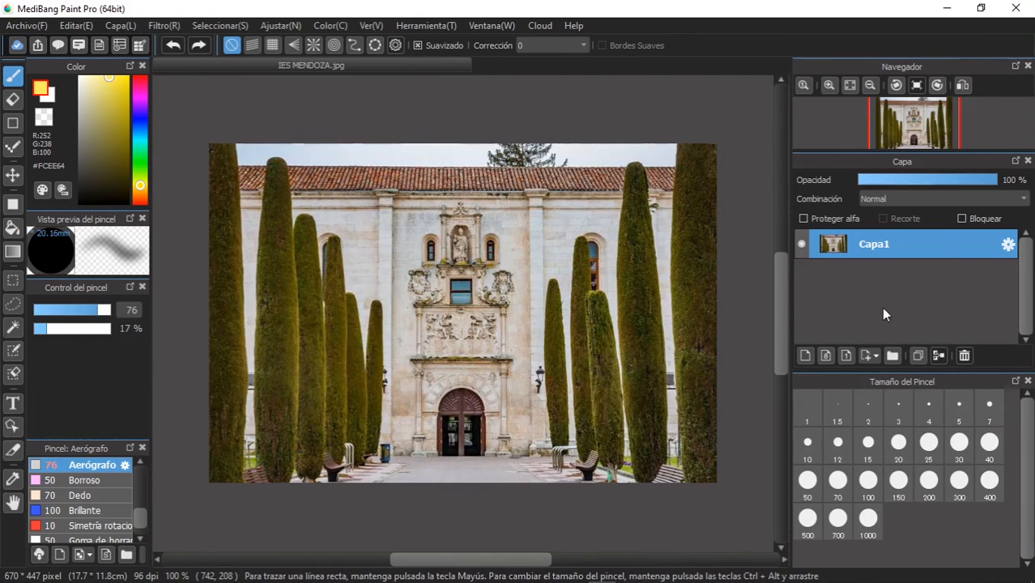
- Add a new layer above the photo and set up a black (#000000) Lápiz brush at size 5.7 and 77 % opacity
click(805, 356)
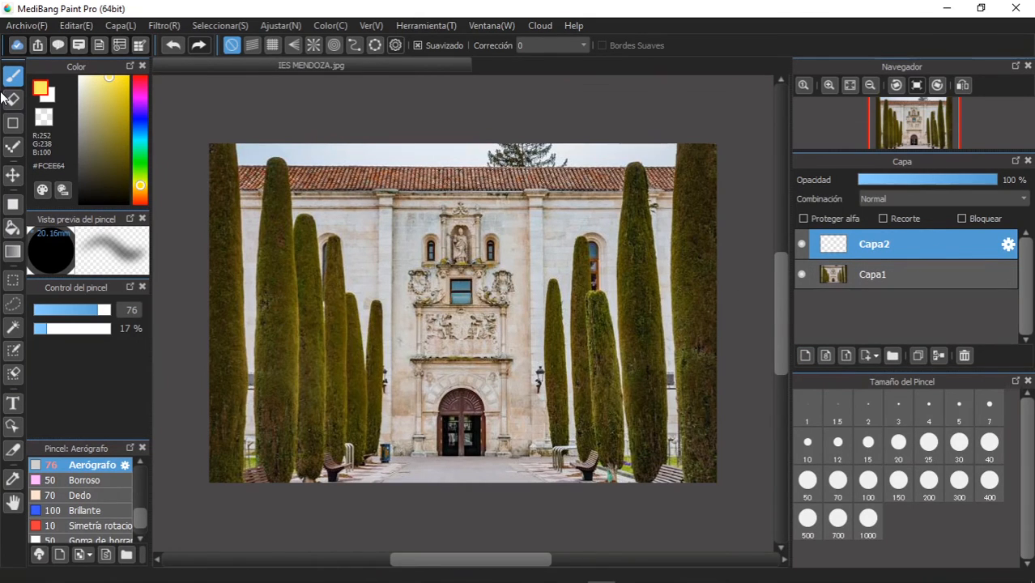
drag(92, 170, 156, 221)
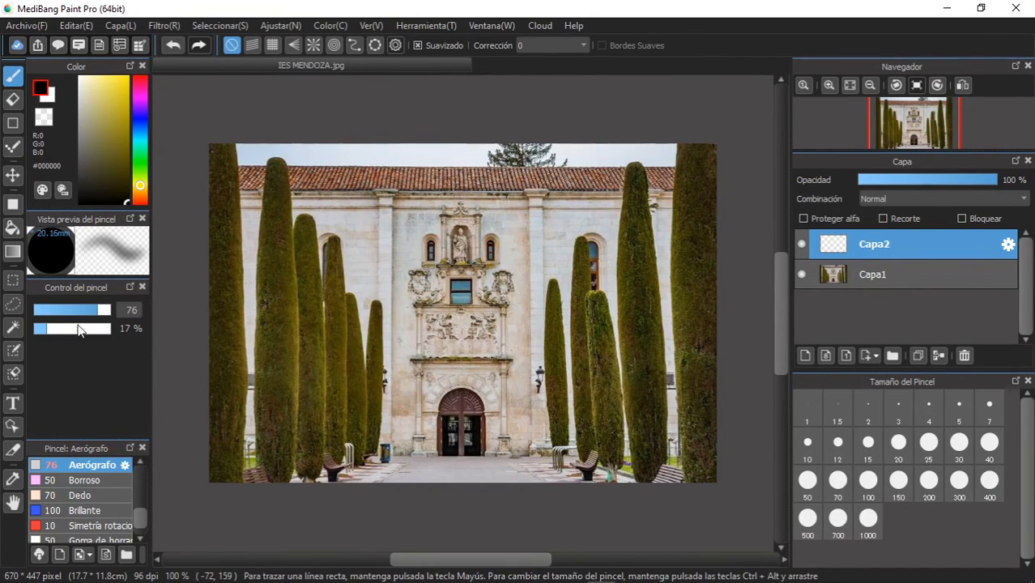
drag(144, 519, 139, 469)
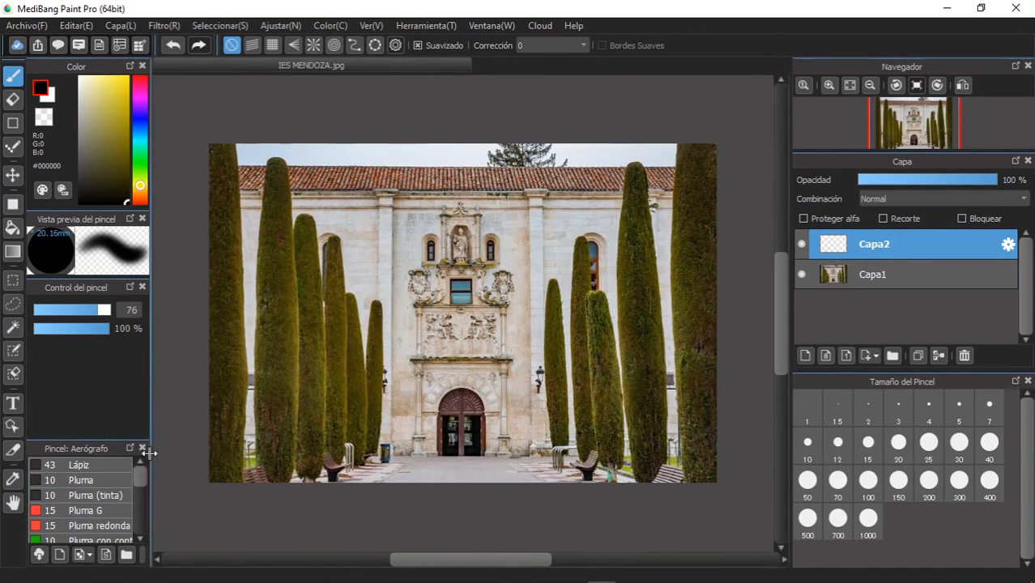
click(116, 467)
drag(87, 309, 69, 310)
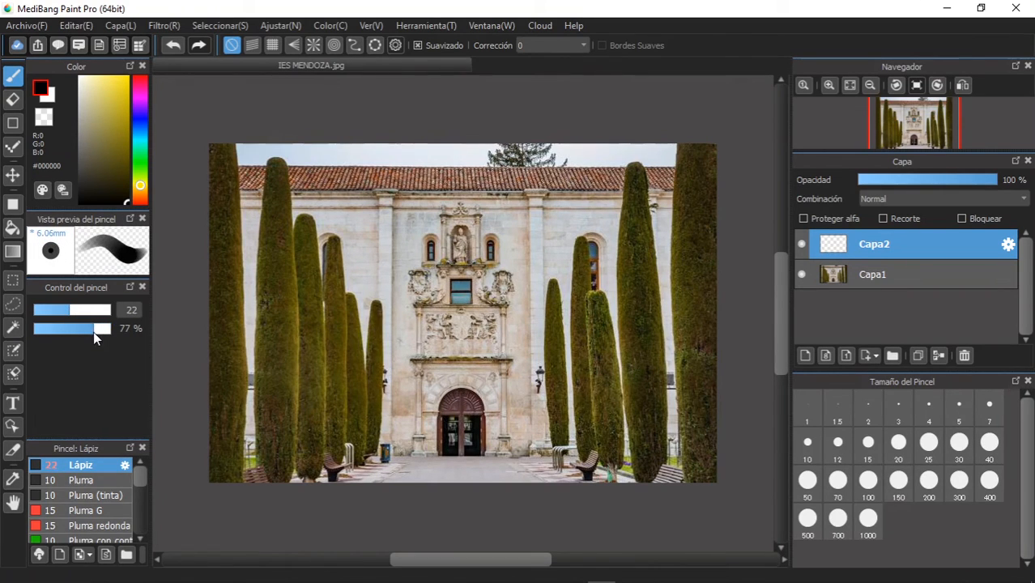
drag(70, 310, 41, 310)
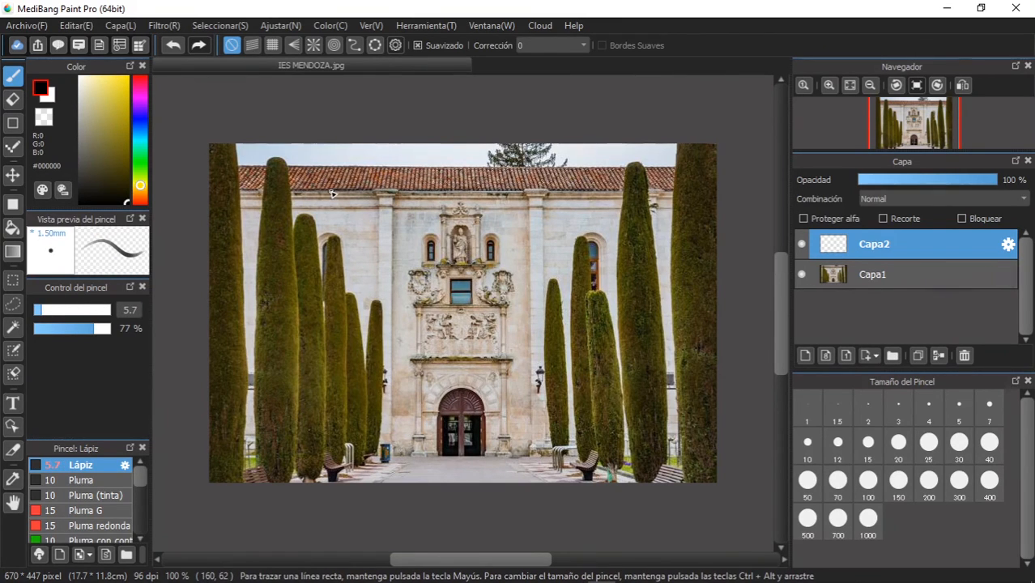
- Trace the roof's upper and lower edges and the arched door's outline on Capa2, and hide the Capa1 photo layer
mouse_move(293, 195)
mouse_down()
mouse_move(602, 192)
mouse_move(607, 182)
mouse_up()
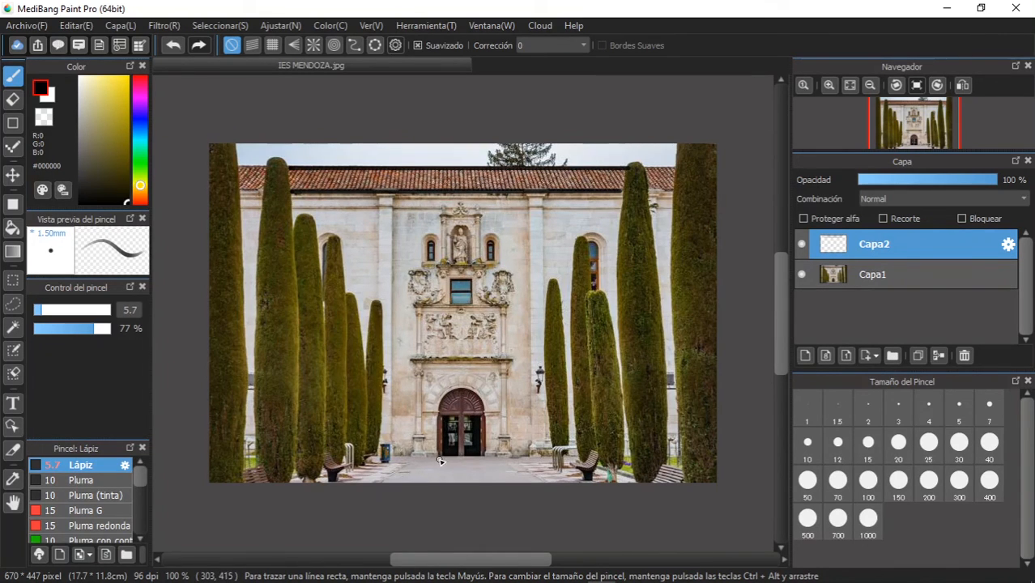
drag(437, 458, 444, 417)
mouse_move(442, 405)
mouse_down()
mouse_move(465, 387)
mouse_move(478, 395)
mouse_move(488, 452)
mouse_move(438, 457)
mouse_up()
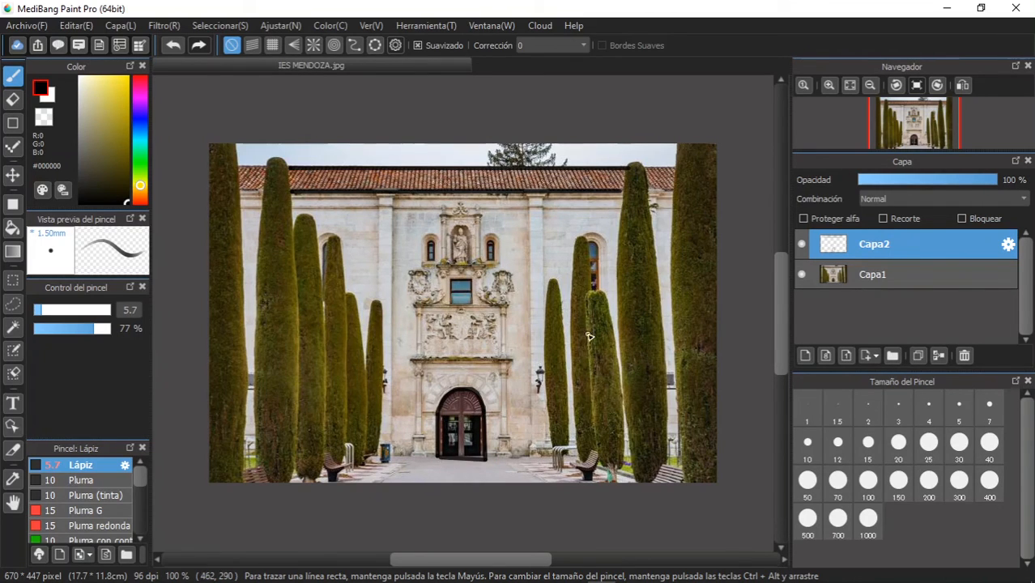
click(800, 275)
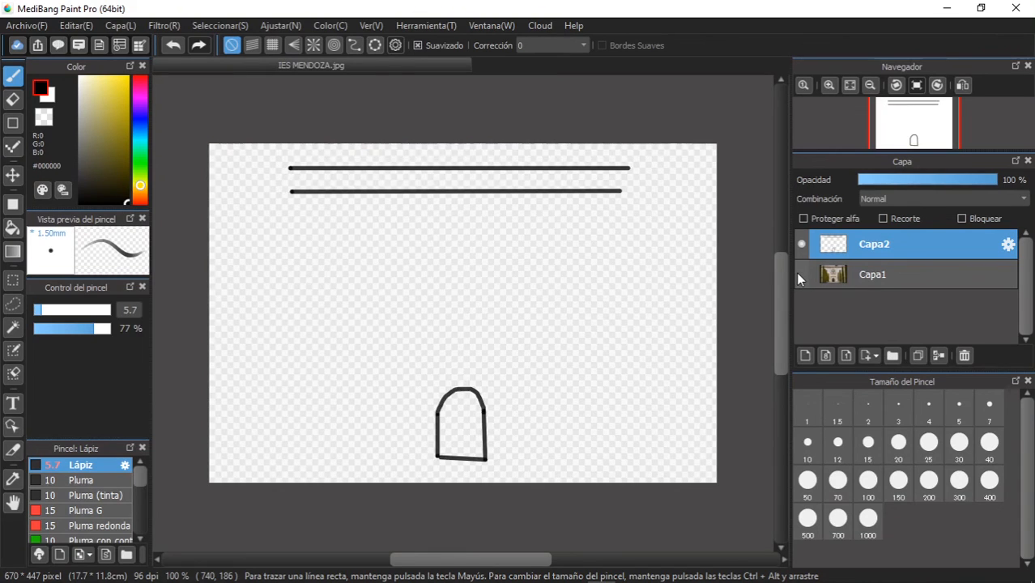
- Show the Capa1 photo layer again and close the IES MENDOZA document without saving it
click(798, 277)
click(798, 277)
click(799, 276)
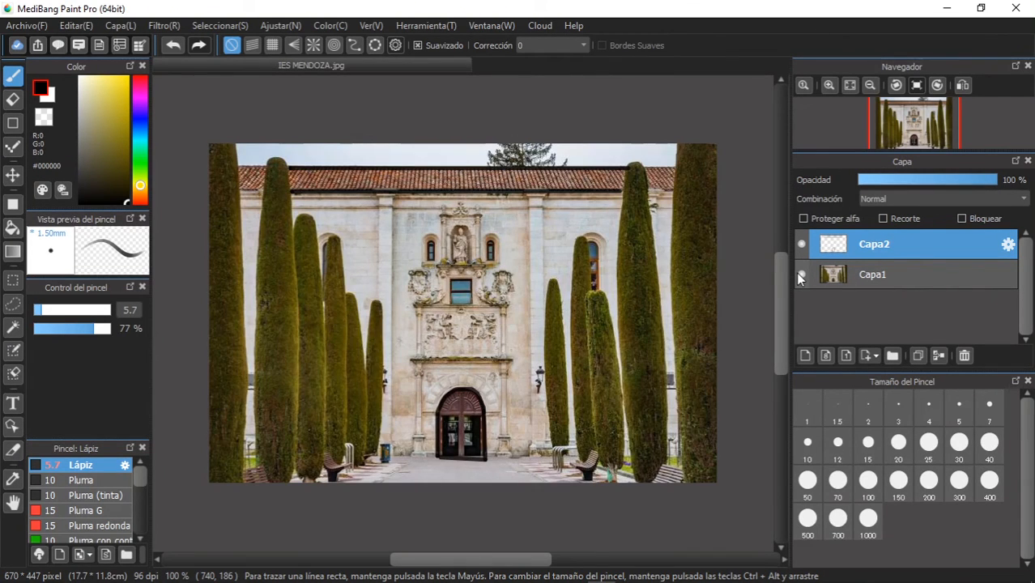
click(31, 25)
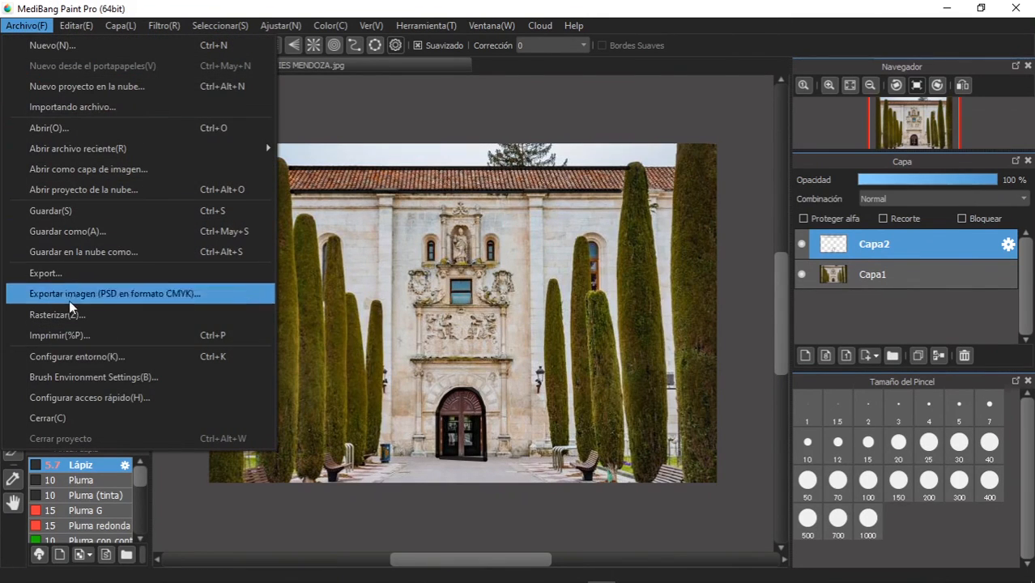
click(75, 419)
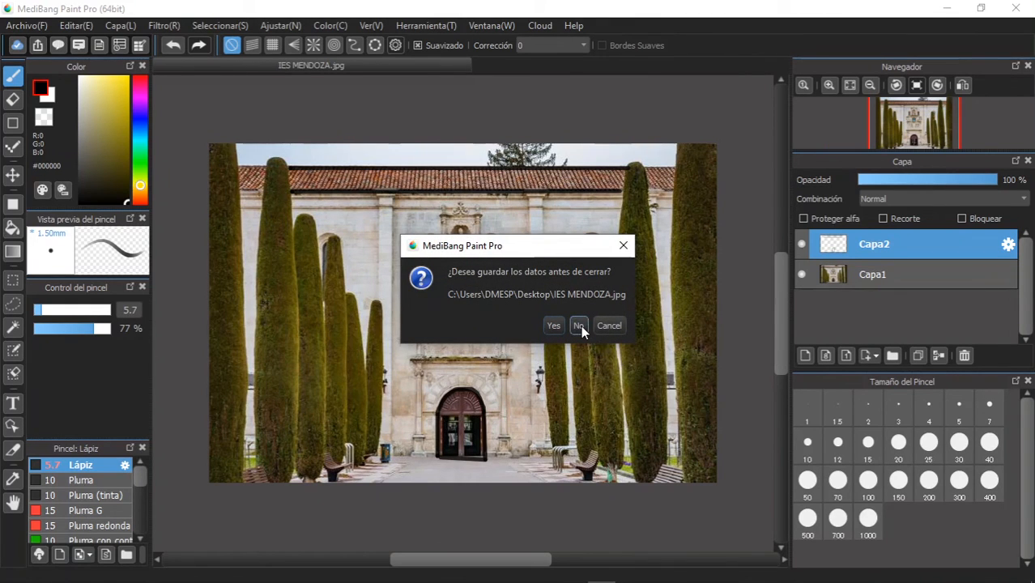
click(578, 324)
- Open the face drawing 20200324_183352.jpg
click(40, 24)
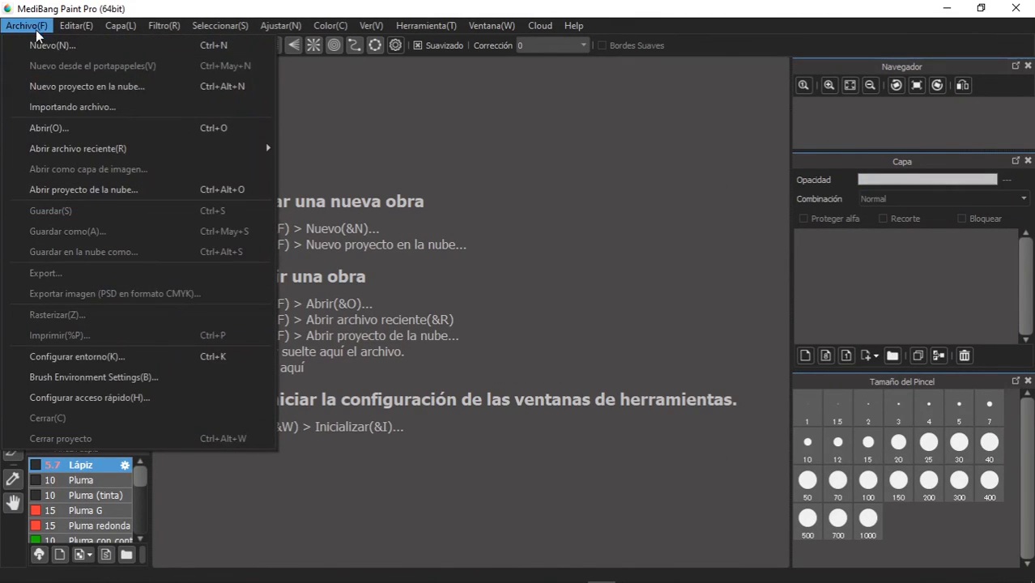
click(47, 127)
click(315, 178)
click(654, 412)
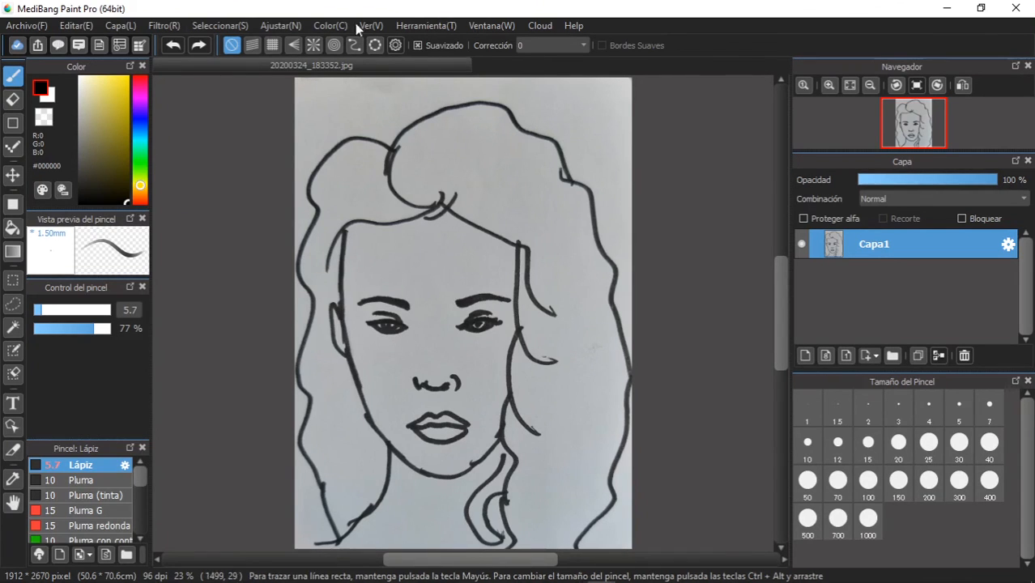
- Extract the face drawing's lines with the Extrayendo líneas filter, adjusting the input levels to leave solid black lines on a transparent background
click(156, 26)
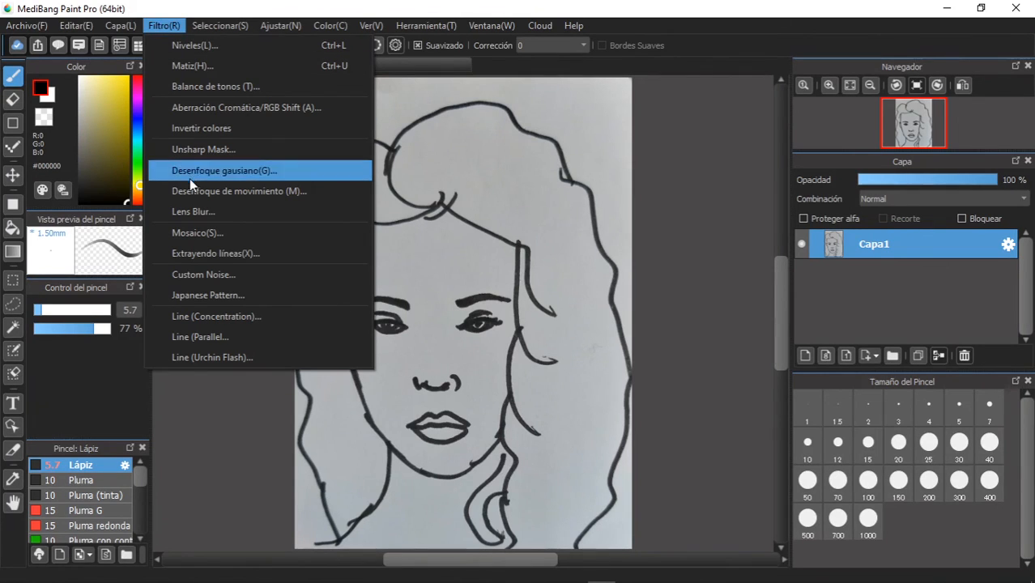
click(213, 254)
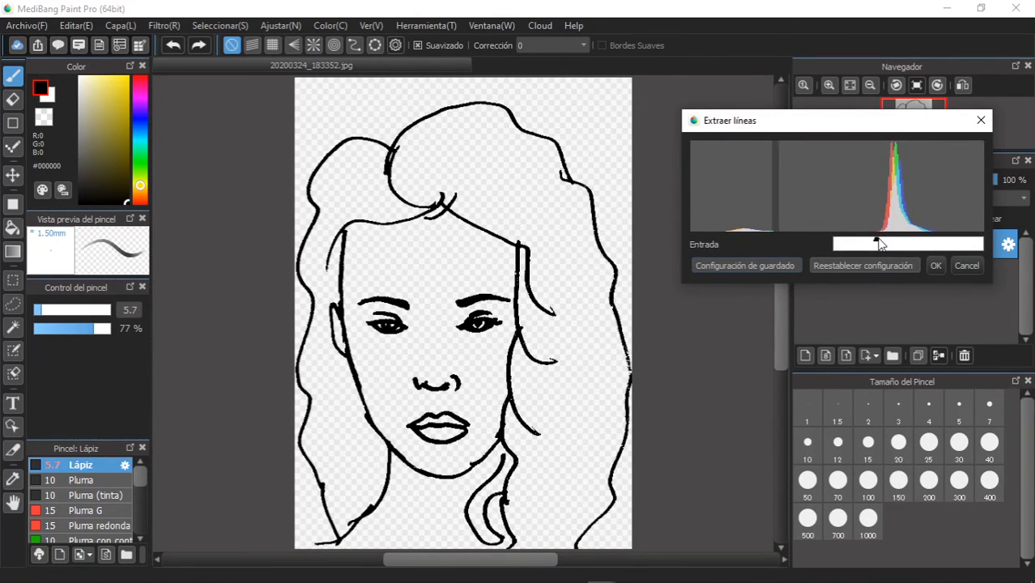
drag(877, 245, 813, 238)
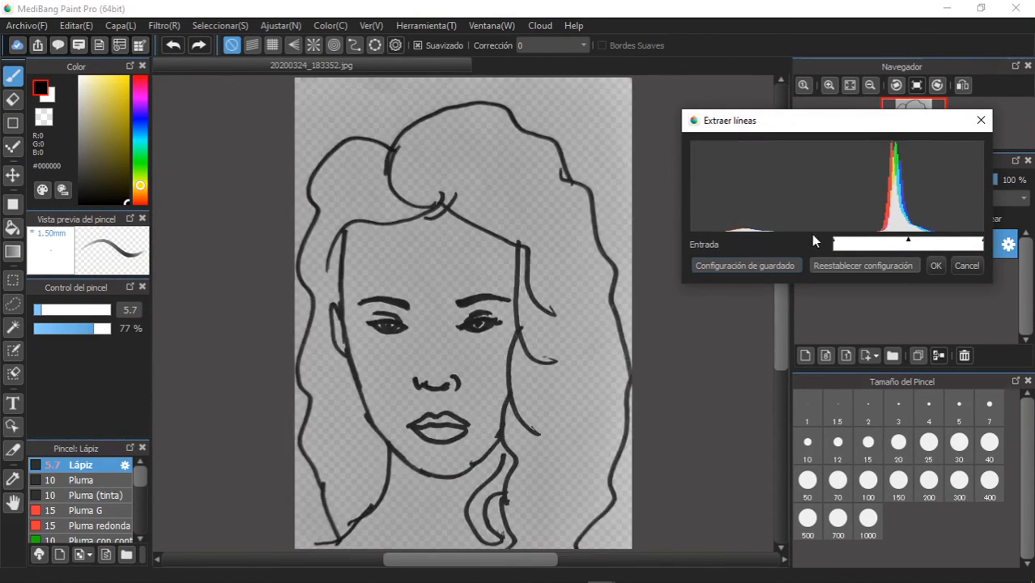
mouse_move(984, 243)
mouse_down()
mouse_move(836, 243)
mouse_move(877, 247)
mouse_up()
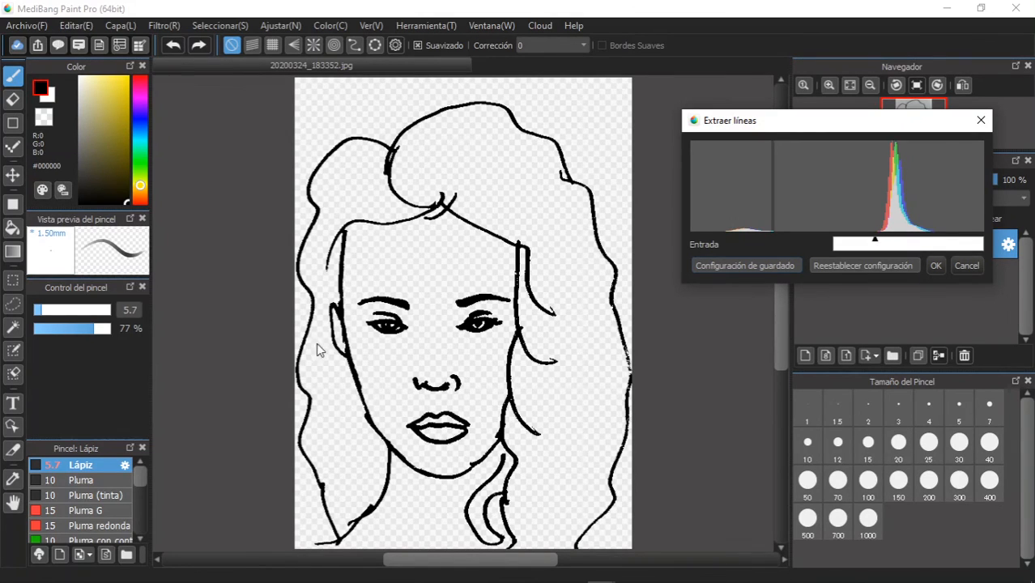
click(935, 266)
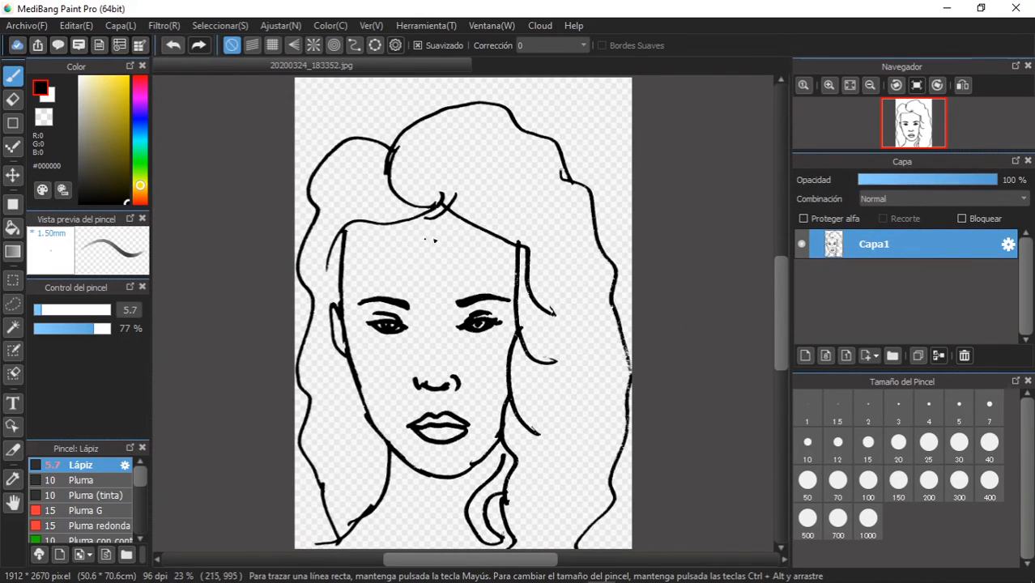
- Add a new layer below the Capa1 line art and paint the face on it in skin tone #FFE3AD with brush size 231
click(805, 355)
drag(870, 241, 872, 296)
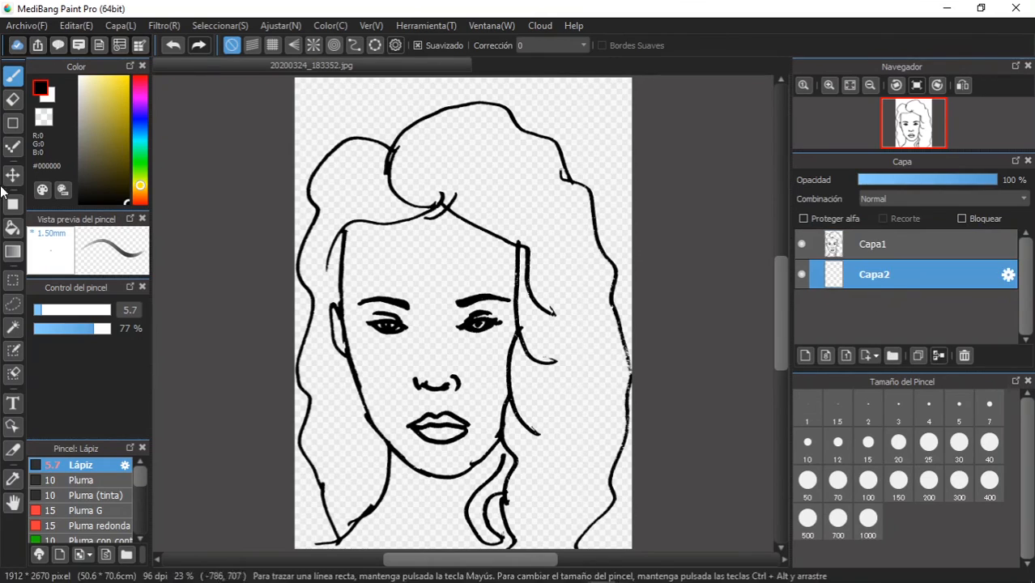
click(142, 195)
drag(113, 84, 96, 76)
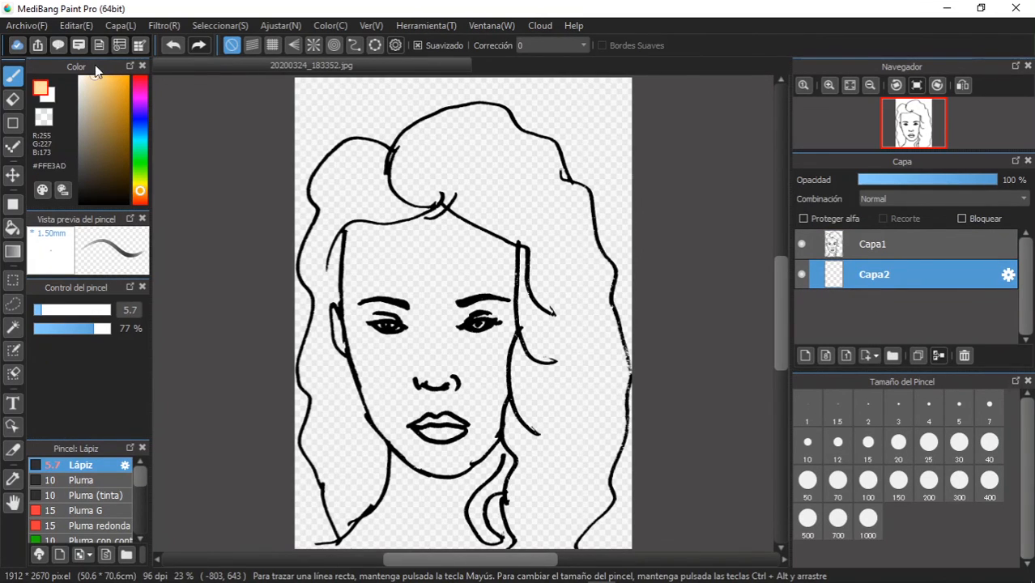
drag(68, 310, 117, 311)
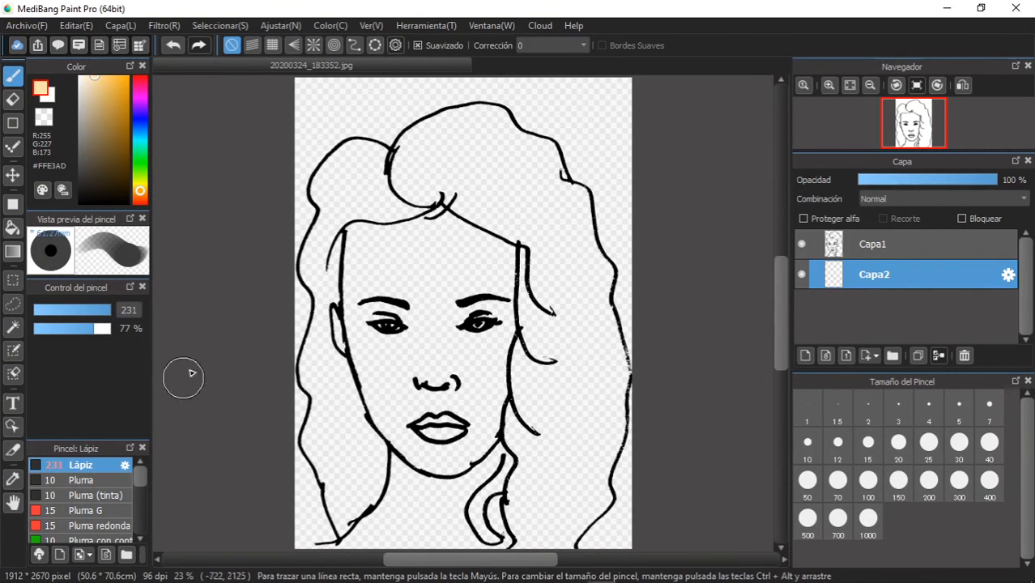
mouse_move(455, 231)
mouse_down()
mouse_move(363, 248)
mouse_move(351, 329)
mouse_move(393, 433)
mouse_move(417, 460)
mouse_move(452, 456)
mouse_move(485, 429)
mouse_move(510, 300)
mouse_move(468, 248)
mouse_move(382, 263)
mouse_move(410, 412)
mouse_move(423, 250)
mouse_move(415, 363)
mouse_move(399, 247)
mouse_move(420, 429)
mouse_move(469, 255)
mouse_move(456, 349)
mouse_move(479, 337)
mouse_move(490, 289)
mouse_move(446, 415)
mouse_up()
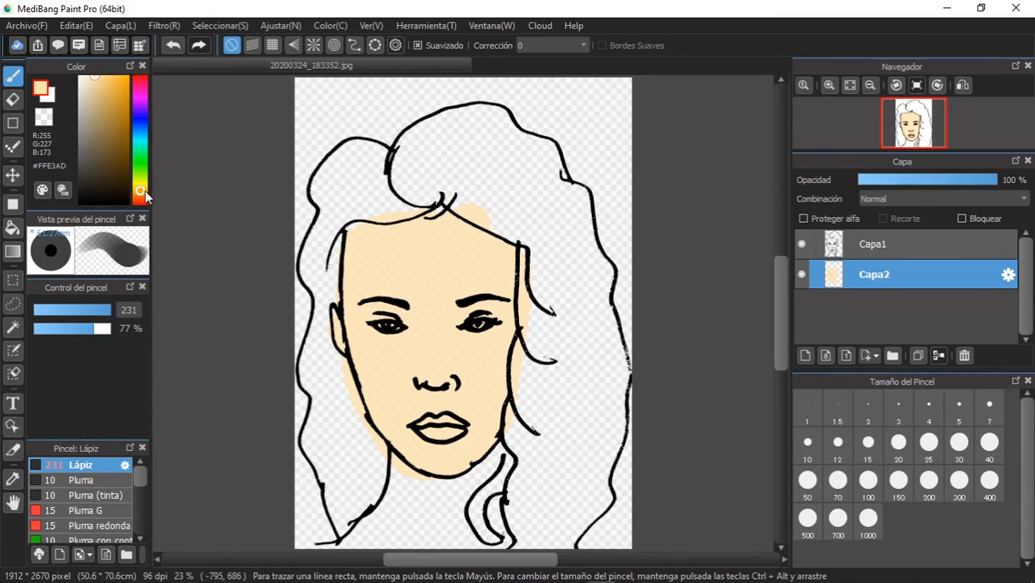
- Paint the hair on both sides and above the face in dark blue (#001C53) on Capa2
mouse_move(142, 192)
mouse_down()
mouse_move(152, 126)
mouse_move(126, 162)
mouse_up()
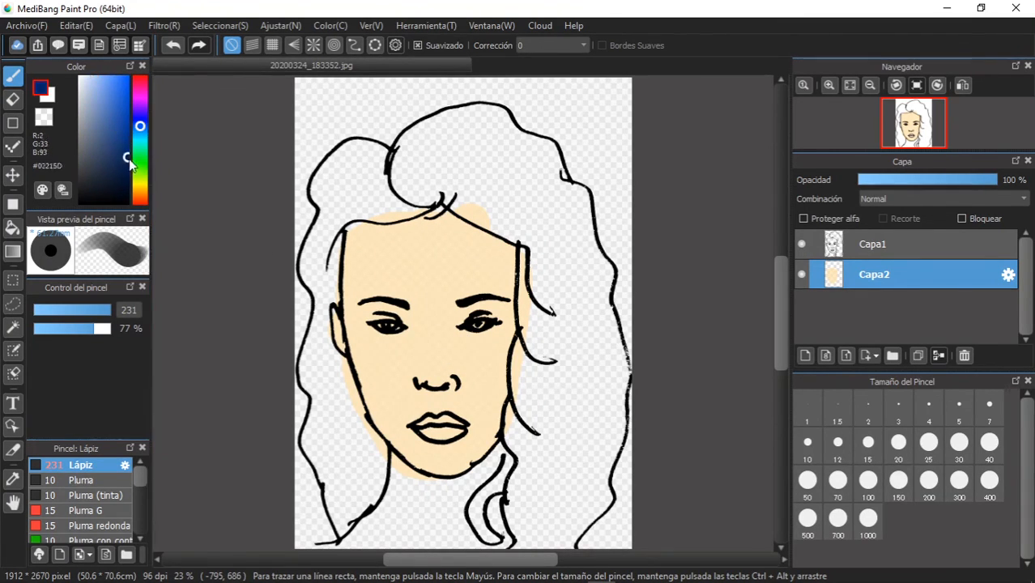
mouse_move(490, 166)
mouse_down()
mouse_move(449, 177)
mouse_move(402, 211)
mouse_move(369, 204)
mouse_move(381, 167)
mouse_move(331, 190)
mouse_move(342, 166)
mouse_move(322, 305)
mouse_move(342, 489)
mouse_move(352, 444)
mouse_move(339, 377)
mouse_move(367, 478)
mouse_move(328, 468)
mouse_move(328, 384)
mouse_up()
mouse_move(428, 173)
mouse_down()
mouse_move(537, 238)
mouse_move(524, 496)
mouse_move(534, 521)
mouse_move(566, 533)
mouse_move(586, 501)
mouse_move(607, 416)
mouse_move(571, 199)
mouse_move(509, 139)
mouse_move(479, 126)
mouse_move(446, 125)
mouse_move(413, 147)
mouse_move(410, 173)
mouse_move(462, 156)
mouse_move(546, 209)
mouse_move(495, 187)
mouse_move(561, 254)
mouse_move(545, 525)
mouse_move(587, 314)
mouse_up()
mouse_move(484, 214)
mouse_down()
mouse_move(538, 253)
mouse_move(571, 316)
mouse_move(539, 281)
mouse_move(536, 318)
mouse_move(558, 369)
mouse_move(538, 358)
mouse_move(526, 373)
mouse_move(556, 486)
mouse_move(528, 485)
mouse_move(525, 467)
mouse_move(536, 494)
mouse_up()
mouse_move(333, 346)
mouse_down()
mouse_move(363, 438)
mouse_move(356, 506)
mouse_up()
mouse_move(408, 192)
mouse_down()
mouse_move(348, 214)
mouse_move(317, 355)
mouse_up()
mouse_move(740, 578)
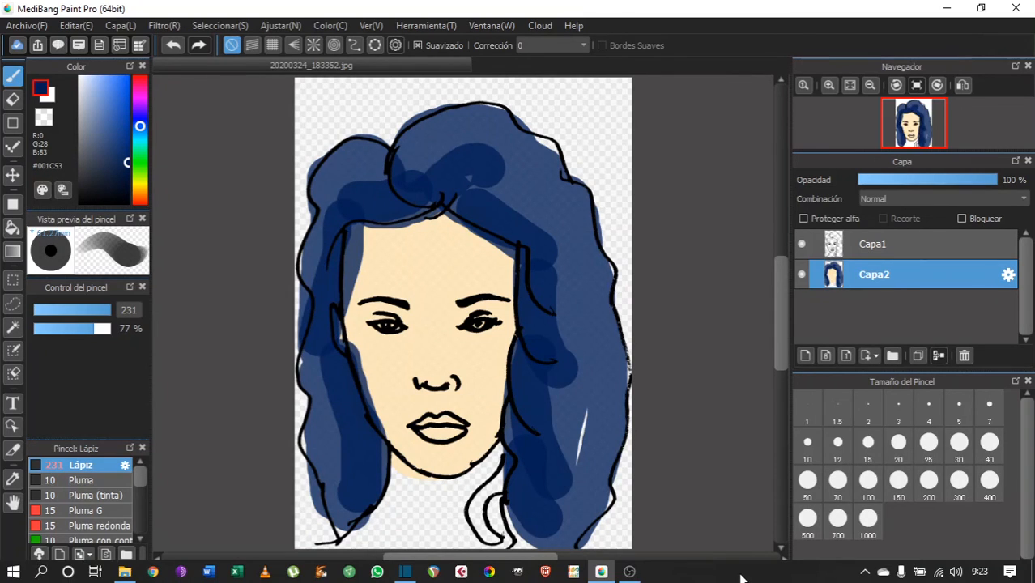